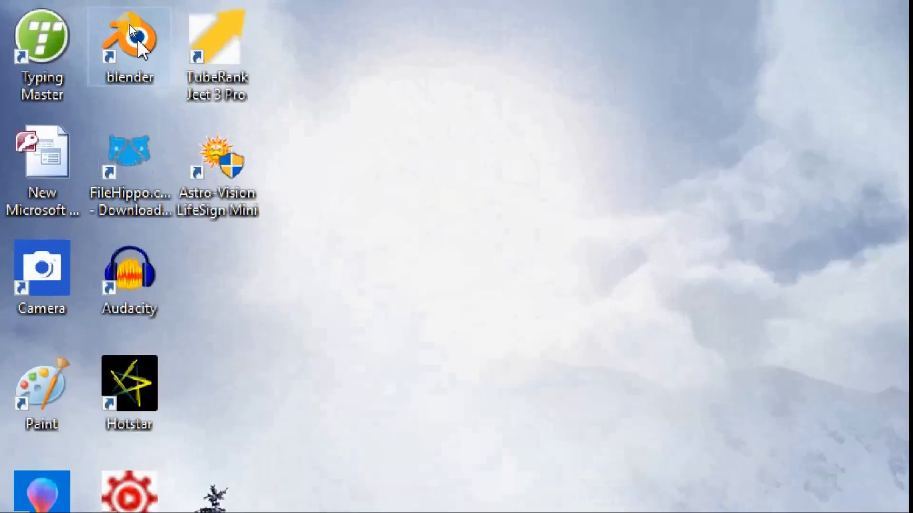
Launch Blender in a maximized window and delete the default cube
{"action": "left_click", "coordinate": [130, 25]}
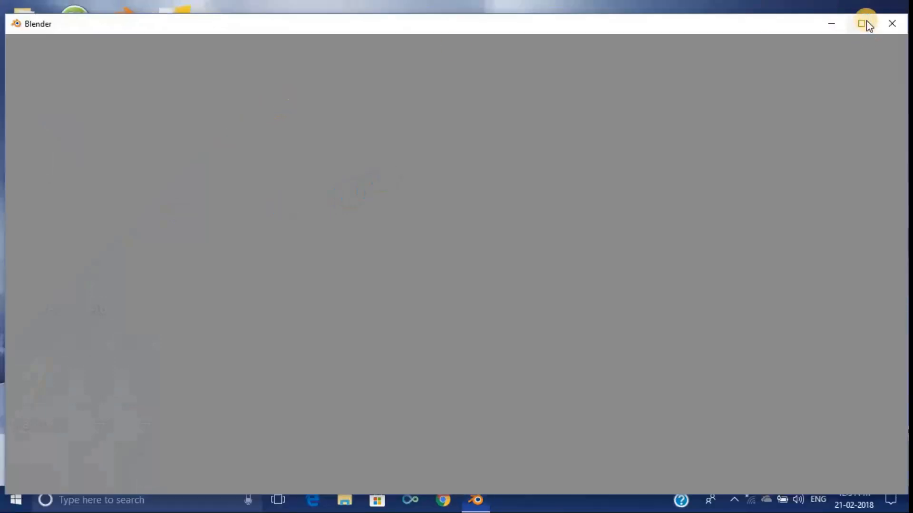
{"action": "left_click", "coordinate": [867, 20]}
{"action": "left_click", "coordinate": [685, 140]}
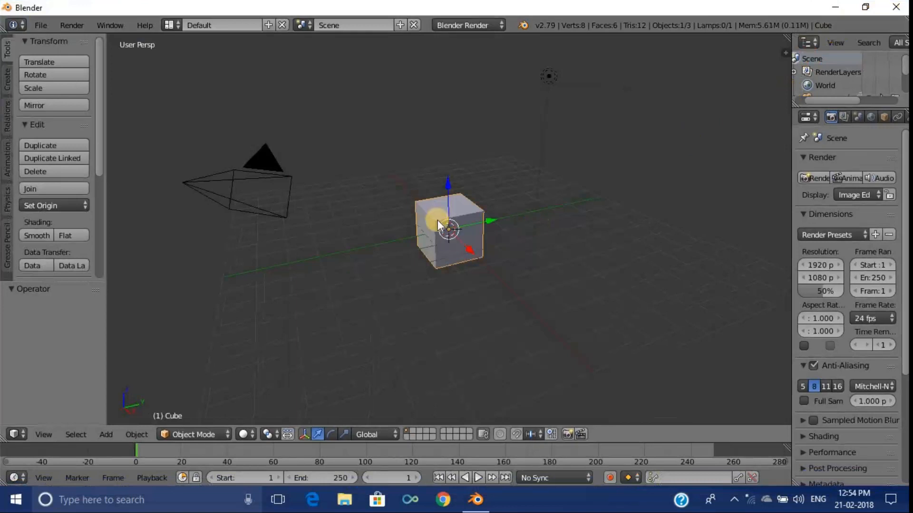
{"action": "key", "text": "x"}
{"action": "left_click", "coordinate": [464, 222]}
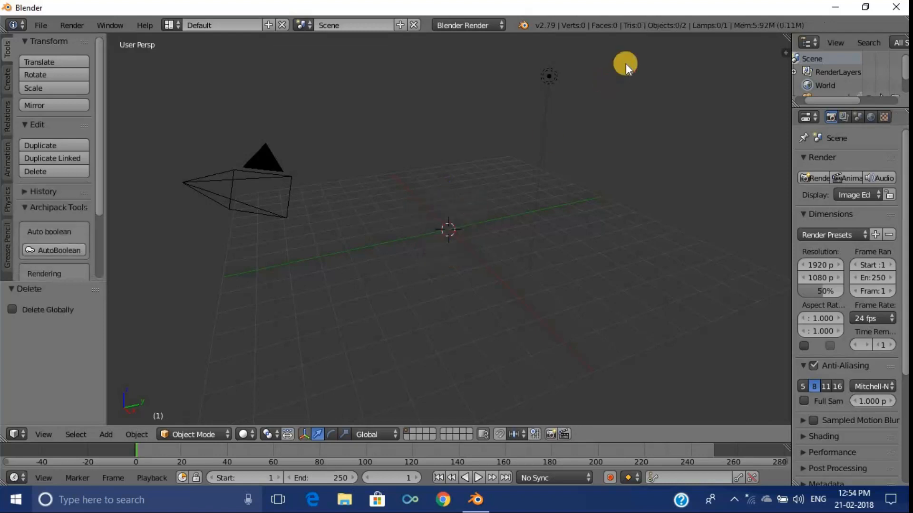
Start the Screencast Keys display in the 3D view and hide the properties region again
{"action": "left_click", "coordinate": [786, 52]}
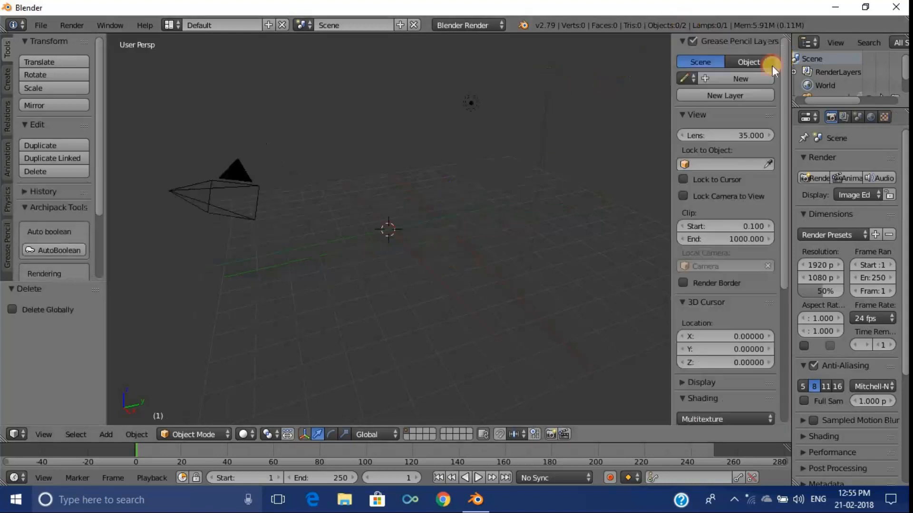
{"action": "scroll", "coordinate": [754, 97], "scroll_direction": "down", "scroll_amount": 5}
{"action": "left_click", "coordinate": [722, 413]}
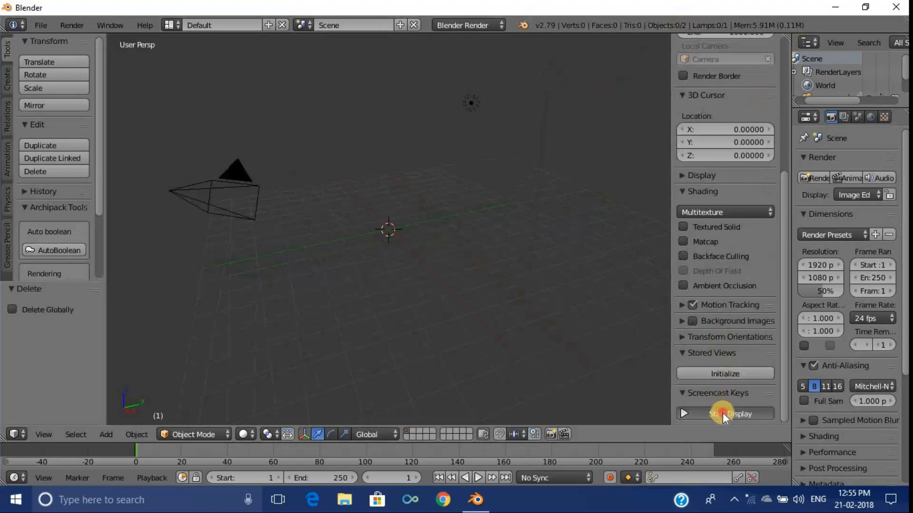
{"action": "key", "text": "n"}
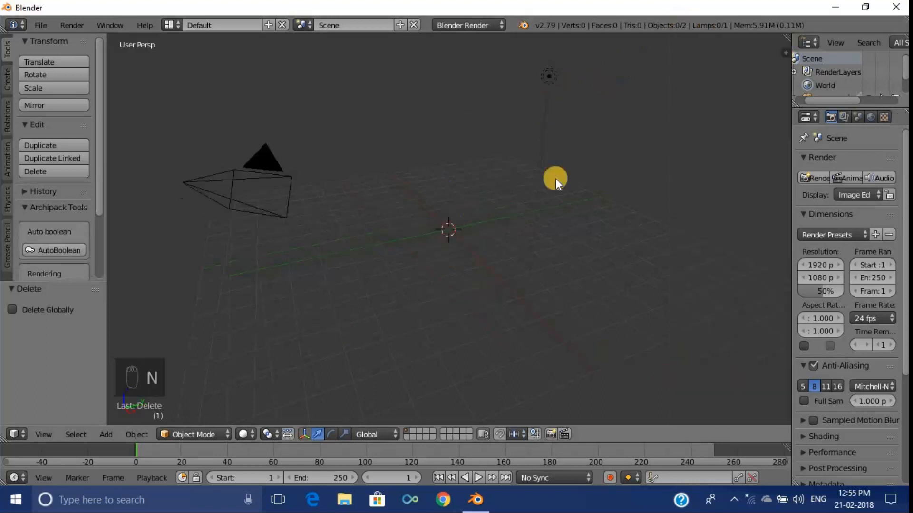
Delete the default lamp and the default camera to empty the scene
{"action": "right_click", "coordinate": [548, 77]}
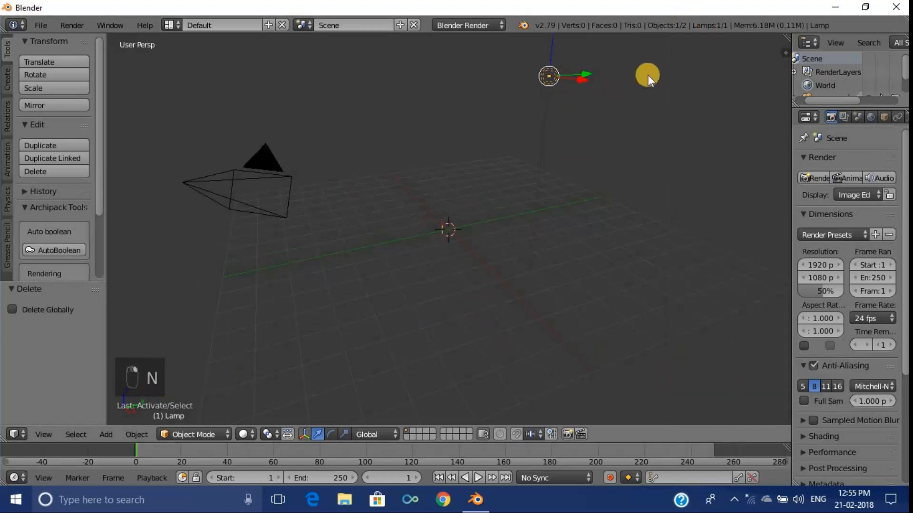
{"action": "key", "text": "x"}
{"action": "left_click", "coordinate": [554, 118]}
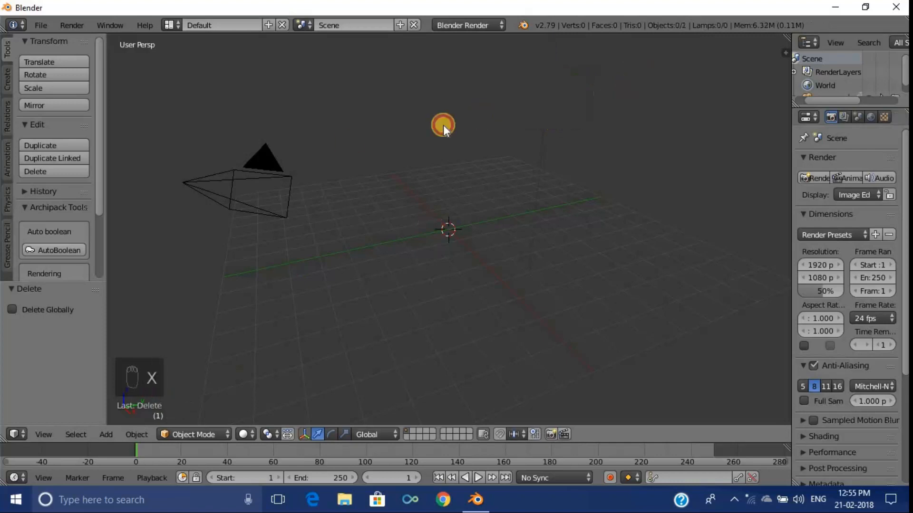
{"action": "right_click", "coordinate": [264, 155]}
{"action": "key", "text": "x"}
{"action": "left_click", "coordinate": [264, 154]}
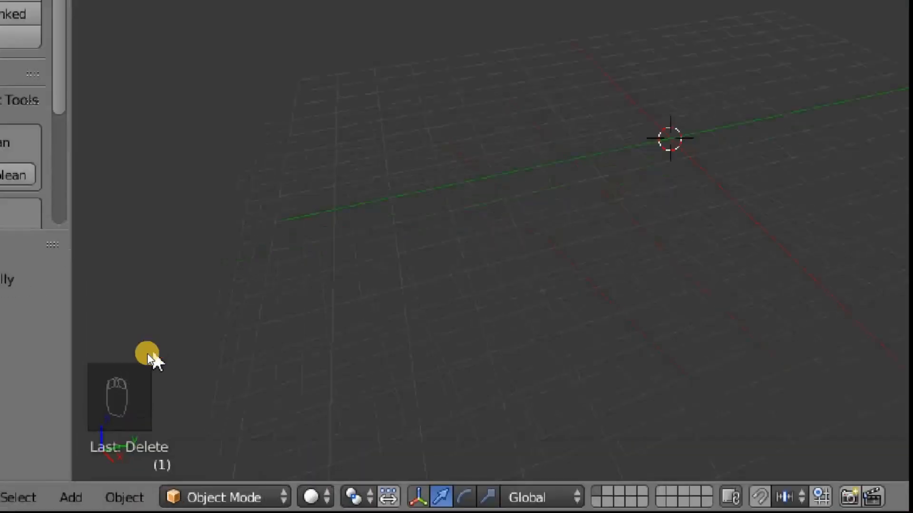
{"action": "left_click", "coordinate": [132, 365]}
{"action": "left_click", "coordinate": [148, 338]}
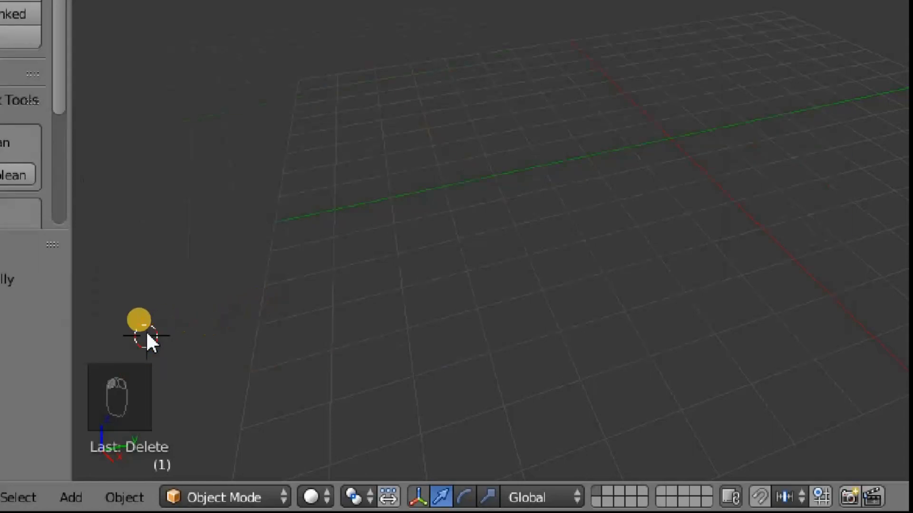
{"action": "mouse_move", "coordinate": [152, 353]}
{"action": "left_mouse_down"}
{"action": "mouse_move", "coordinate": [116, 346]}
{"action": "mouse_move", "coordinate": [60, 407]}
{"action": "mouse_move", "coordinate": [120, 483]}
{"action": "mouse_move", "coordinate": [171, 405]}
{"action": "mouse_move", "coordinate": [147, 349]}
{"action": "left_mouse_up"}
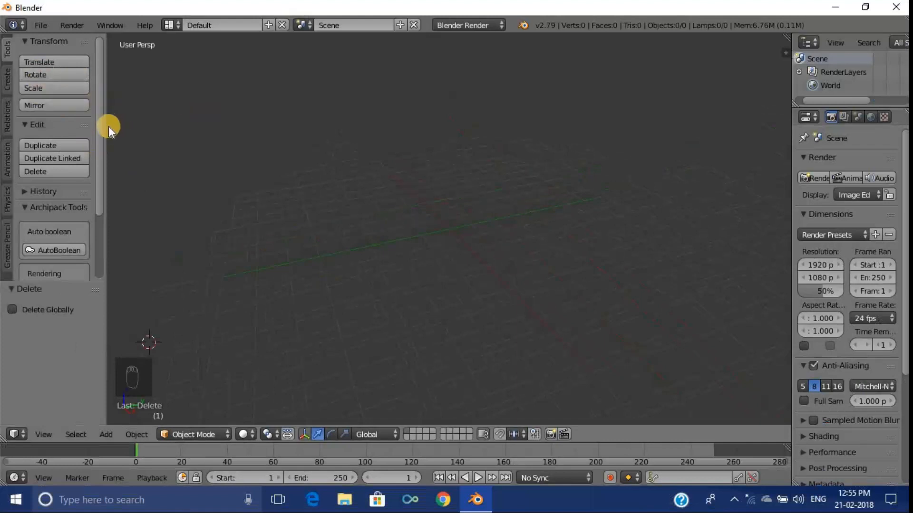
Widen the tool shelf slightly so its button labels have more room
{"action": "left_click_drag", "start_coordinate": [109, 126], "coordinate": [139, 132]}
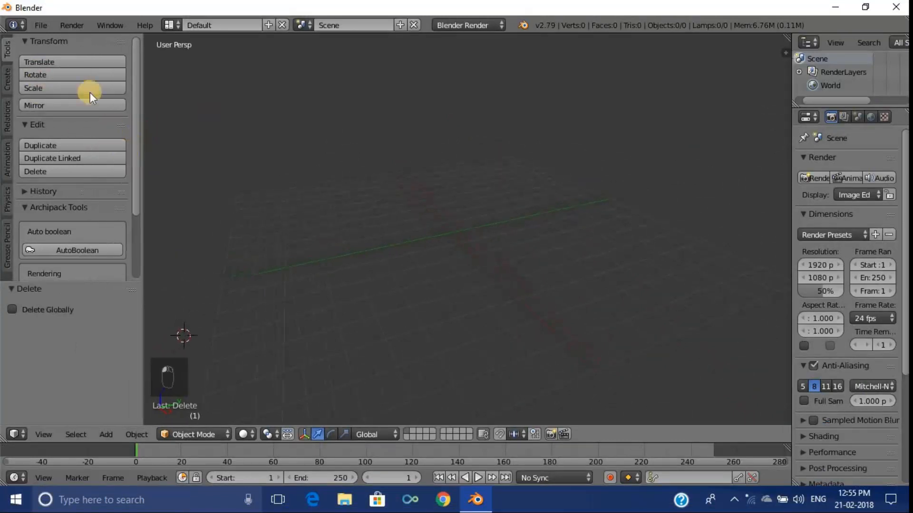
Look up the add-ons matching "arch" in the user preferences, then close the preferences window
{"action": "left_click", "coordinate": [42, 26]}
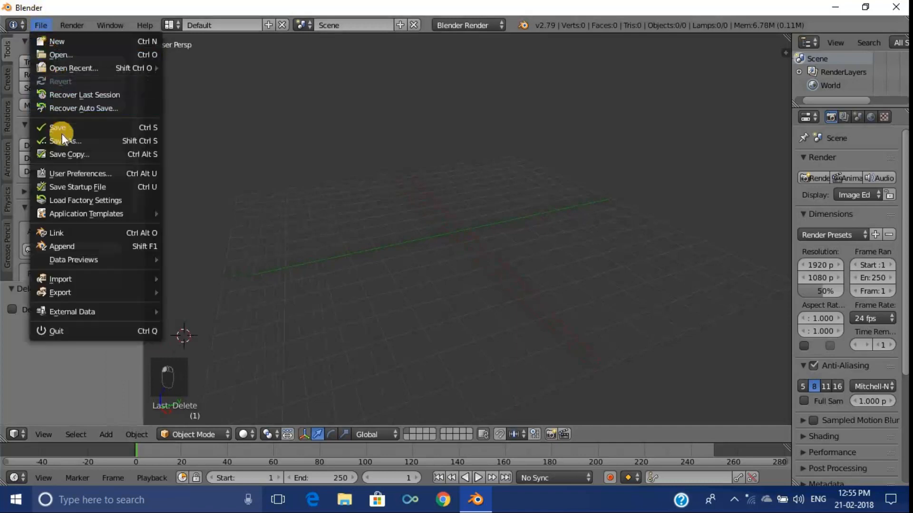
{"action": "left_click", "coordinate": [78, 175]}
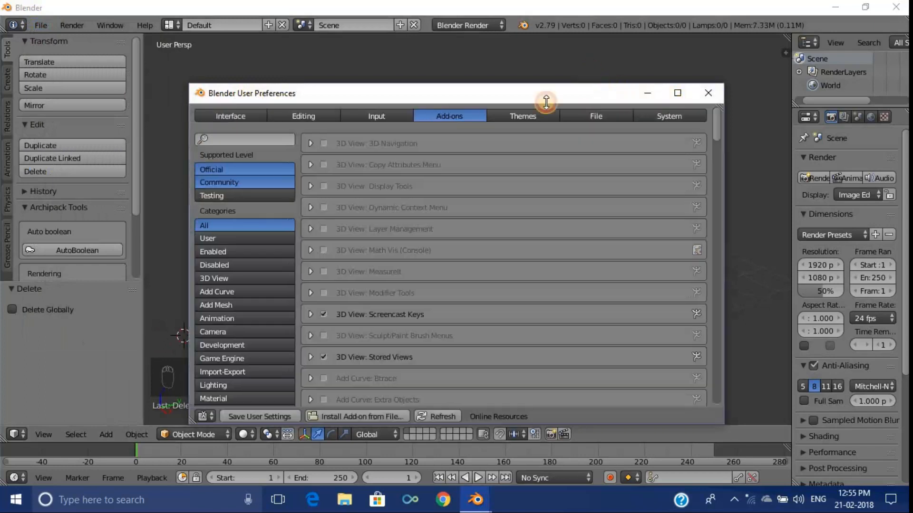
{"action": "left_click", "coordinate": [240, 126]}
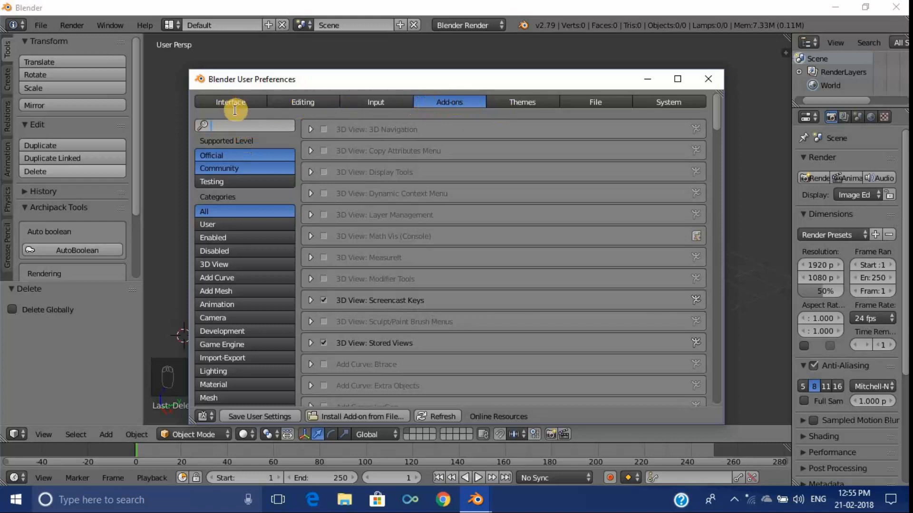
{"action": "type", "text": "arch"}
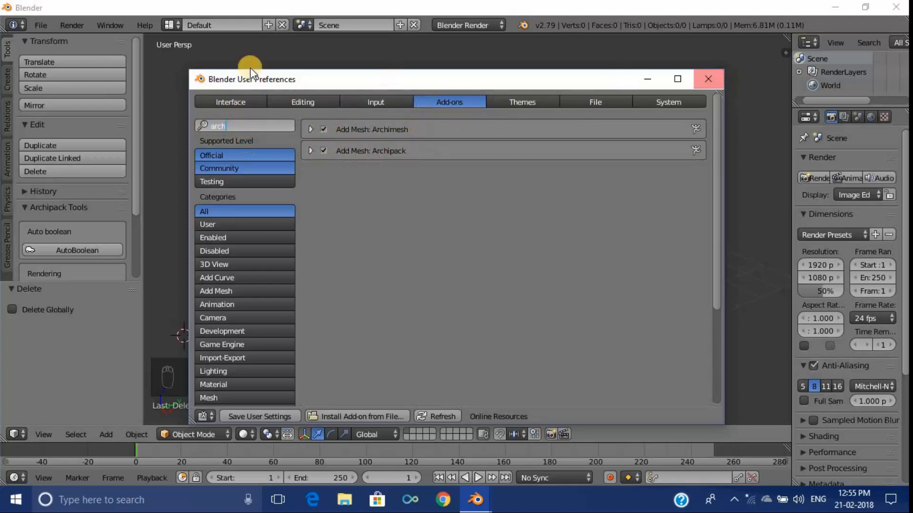
{"action": "left_click", "coordinate": [710, 79]}
Snap the 3D cursor to the centre of the scene
{"action": "key", "text": "KP_1"}
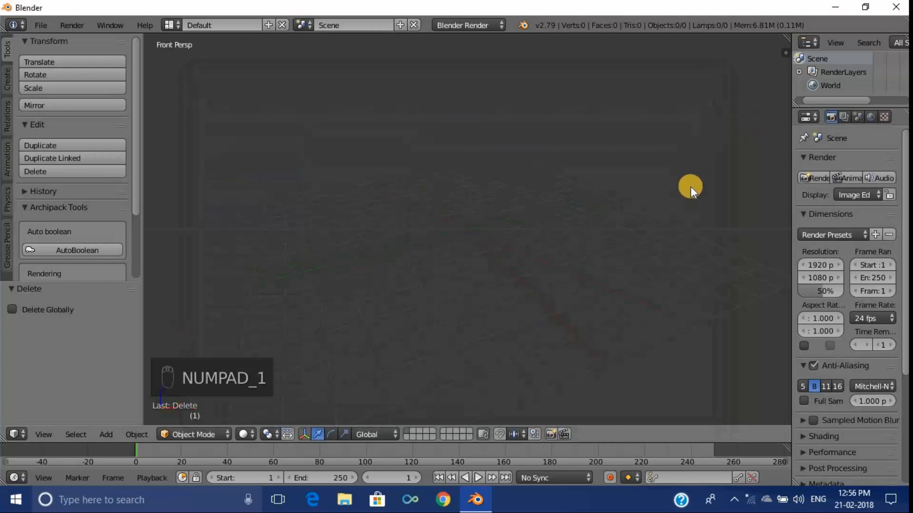
{"action": "key", "text": "shift+s"}
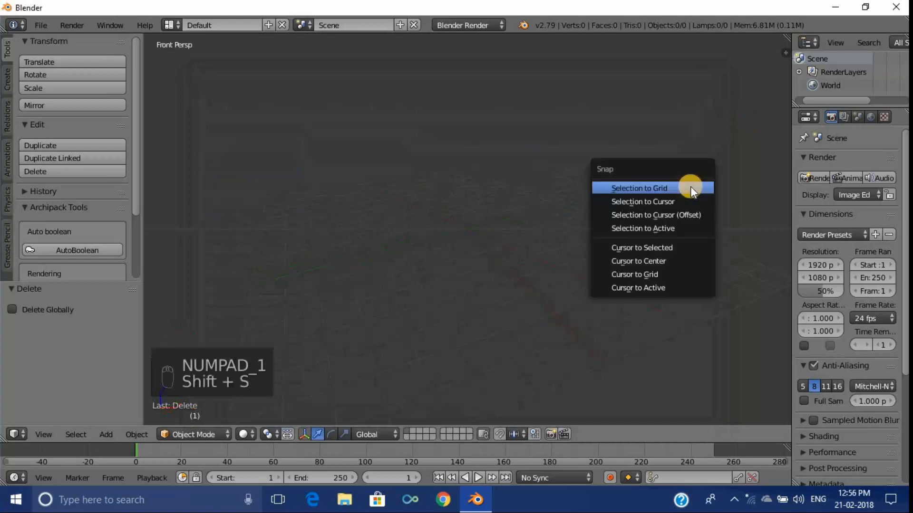
{"action": "left_click", "coordinate": [655, 260]}
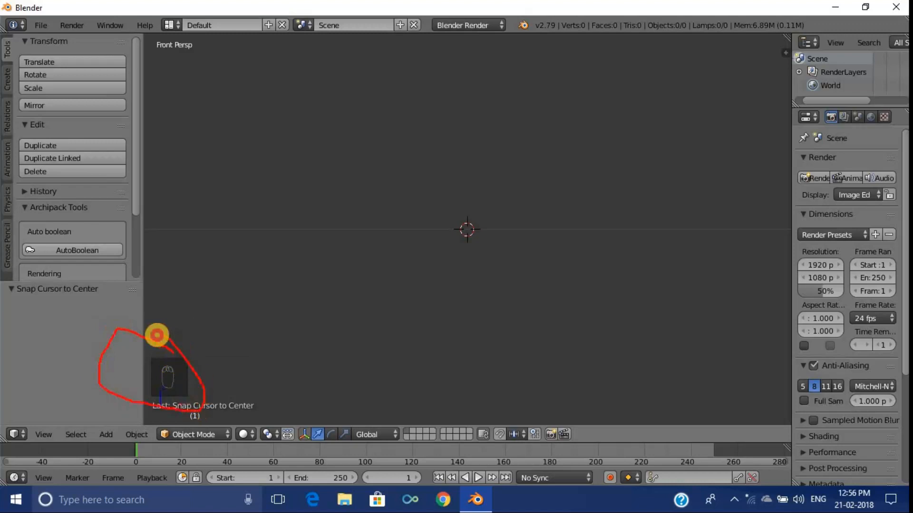
{"action": "key", "text": "ctrl+q"}
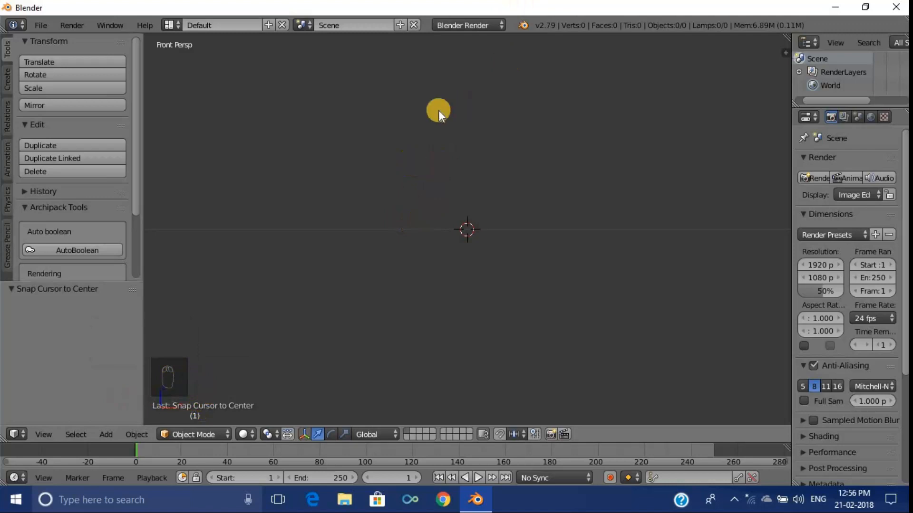
Add a plane mesh at the 3D cursor and raise it about 1.27 units along Z
{"action": "key", "text": "shift+a"}
{"action": "mouse_move", "coordinate": [441, 112]}
{"action": "left_click", "coordinate": [477, 112]}
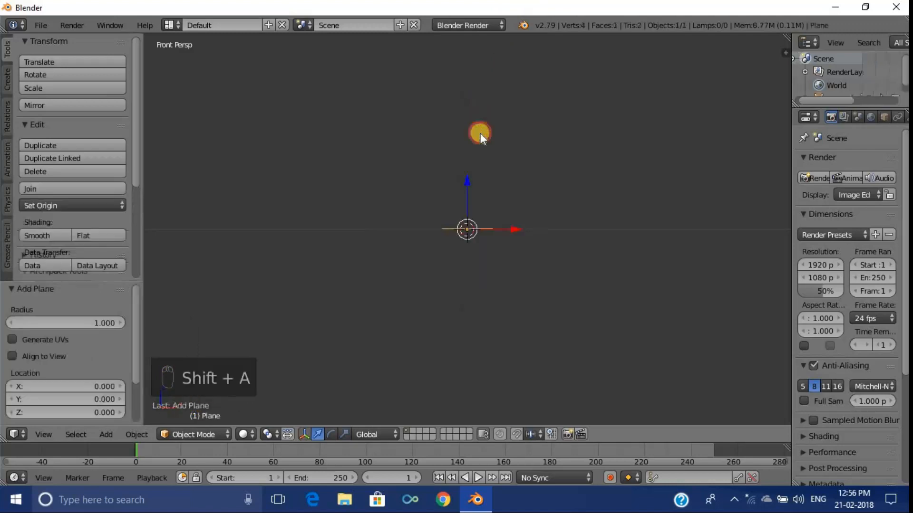
{"action": "left_click_drag", "start_coordinate": [469, 196], "coordinate": [471, 167]}
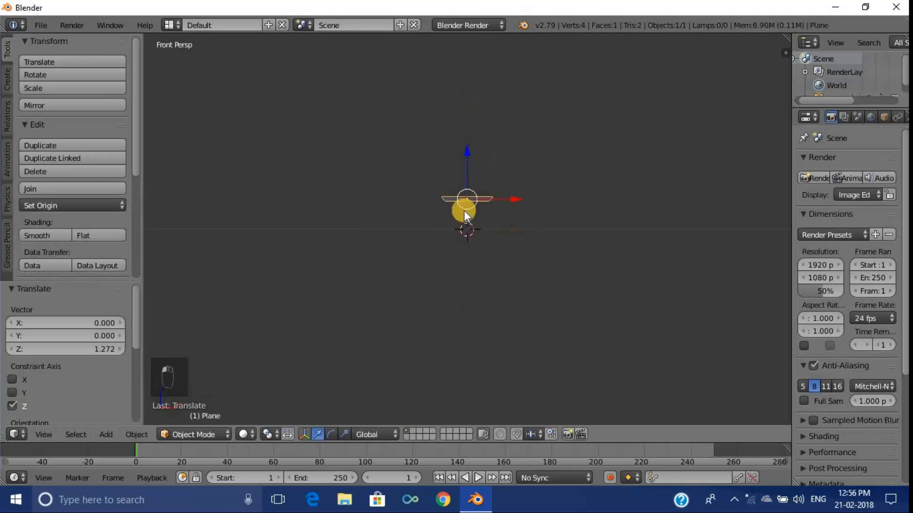
Scale the plane up uniformly by a factor of about 2.54
{"action": "key", "text": "KP_7"}
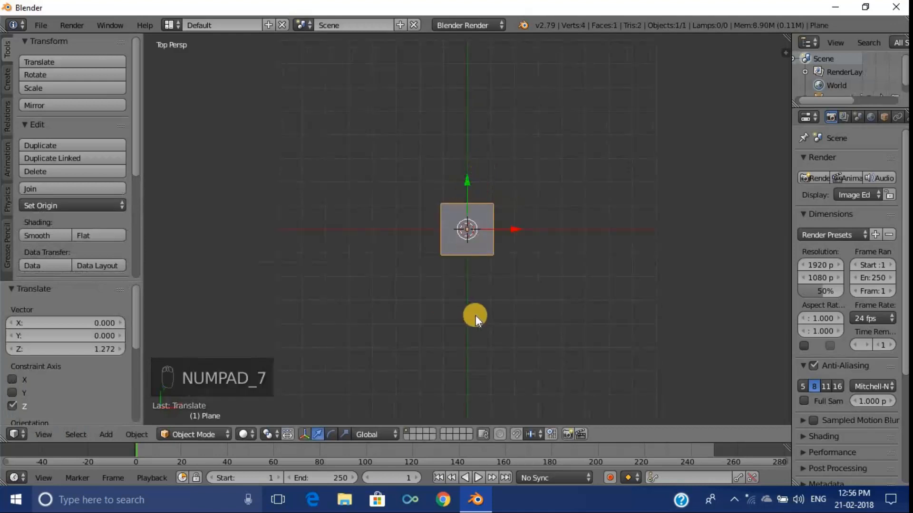
{"action": "key", "text": "s"}
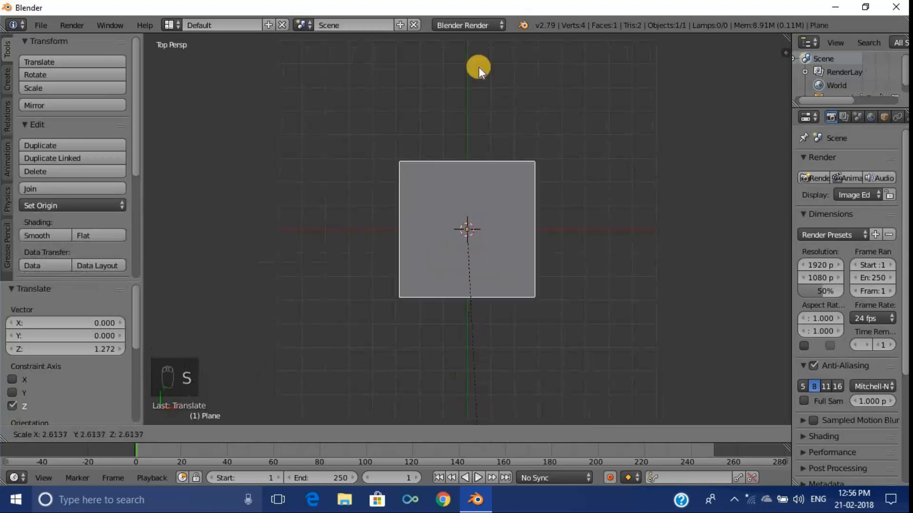
{"action": "left_click", "coordinate": [478, 60]}
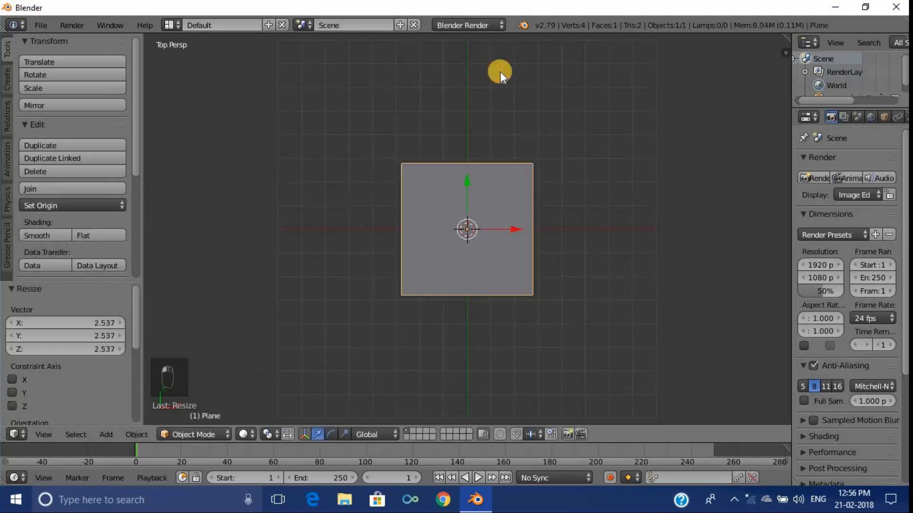
{"action": "middle_click_drag", "start_coordinate": [507, 196], "coordinate": [481, 118]}
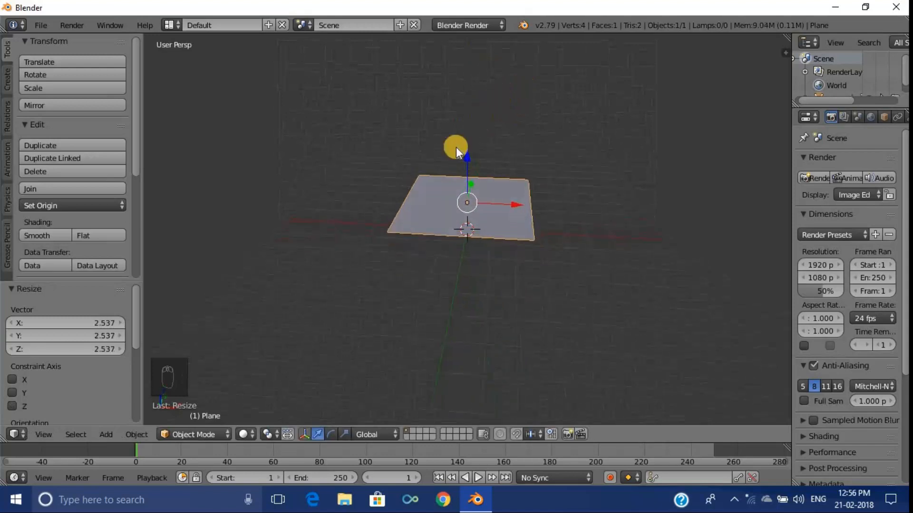
Toggle the plane back and forth between Edit Mode and Object Mode
{"action": "left_click", "coordinate": [214, 434]}
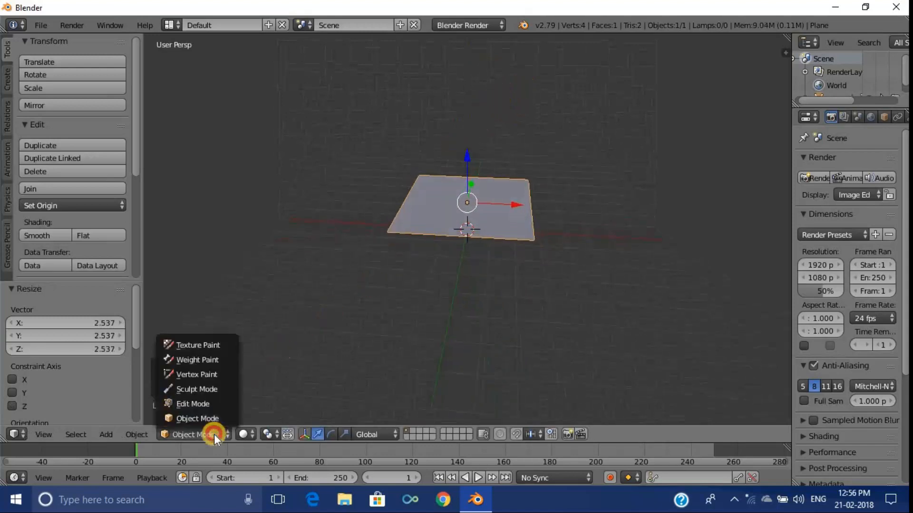
{"action": "left_click", "coordinate": [211, 403]}
{"action": "key", "text": "Tab"}
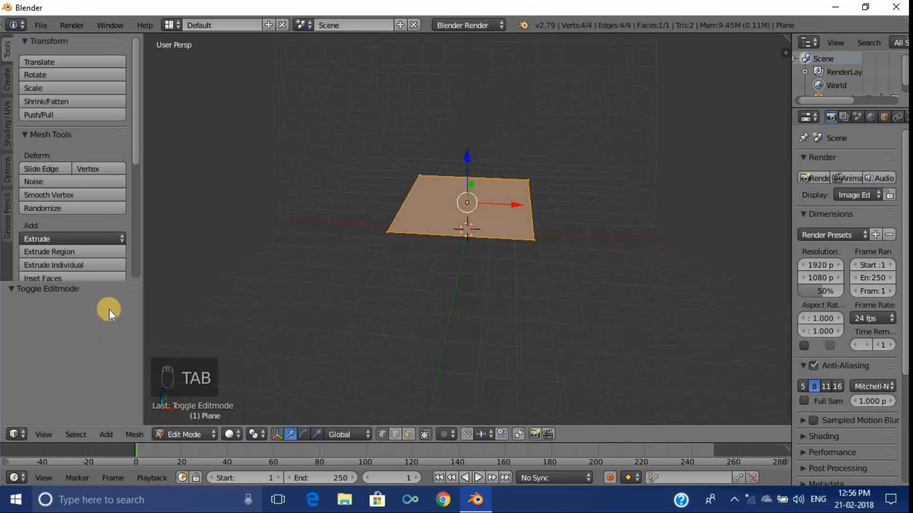
{"action": "key", "text": "Tab"}
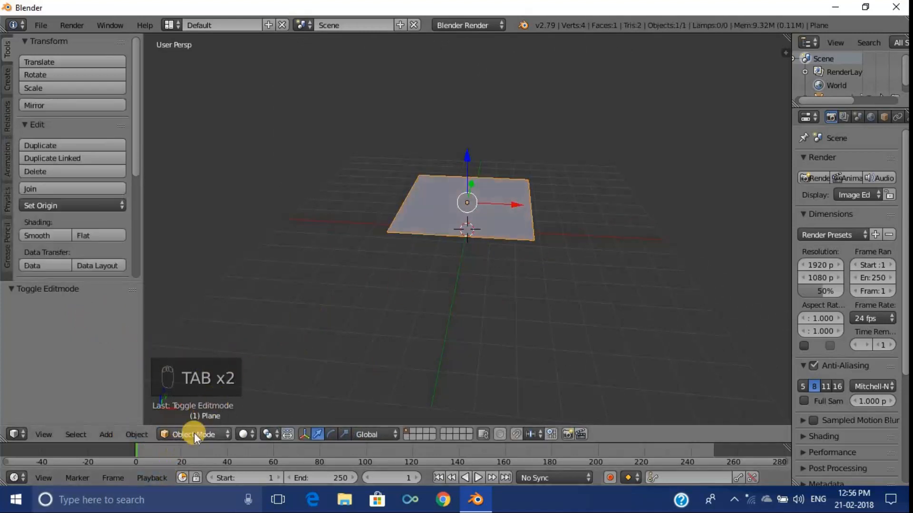
{"action": "key", "text": "Tab"}
{"action": "key", "text": "Tab"}
{"action": "key", "text": "Tab"}
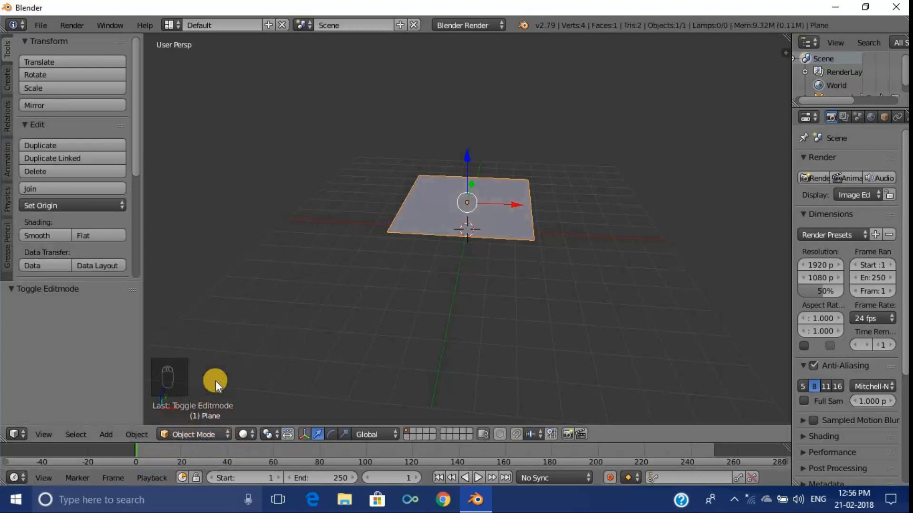
Extrude the plane's face upward by about 0.063 units in Edit Mode to give it a thin thickness
{"action": "key", "text": "Tab"}
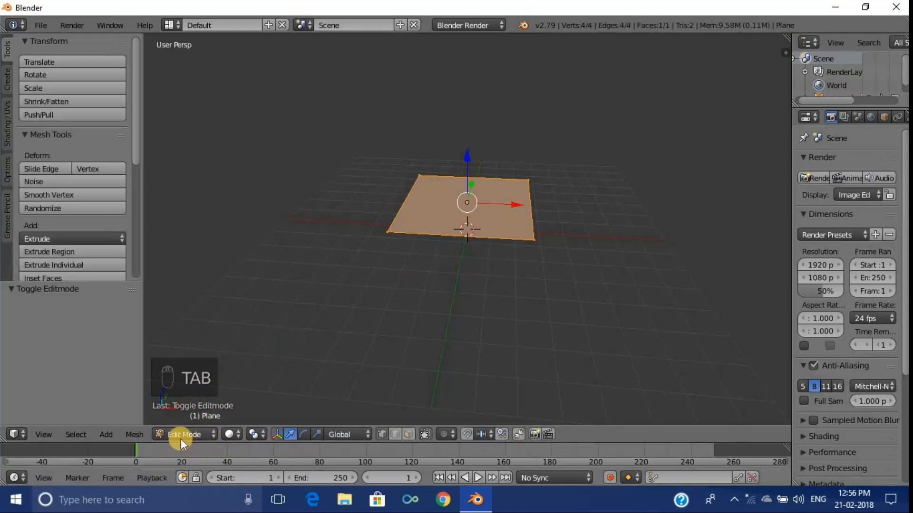
{"action": "middle_click_drag", "start_coordinate": [506, 281], "coordinate": [518, 244]}
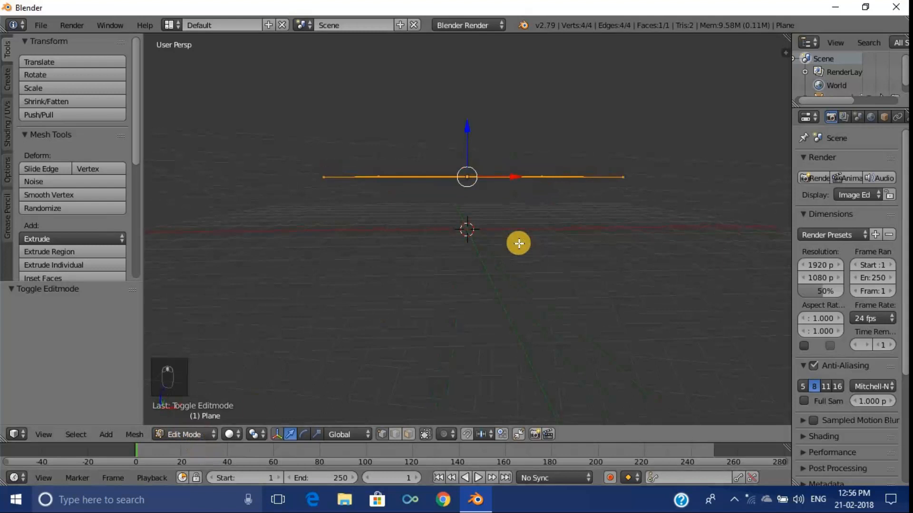
{"action": "key", "text": "e"}
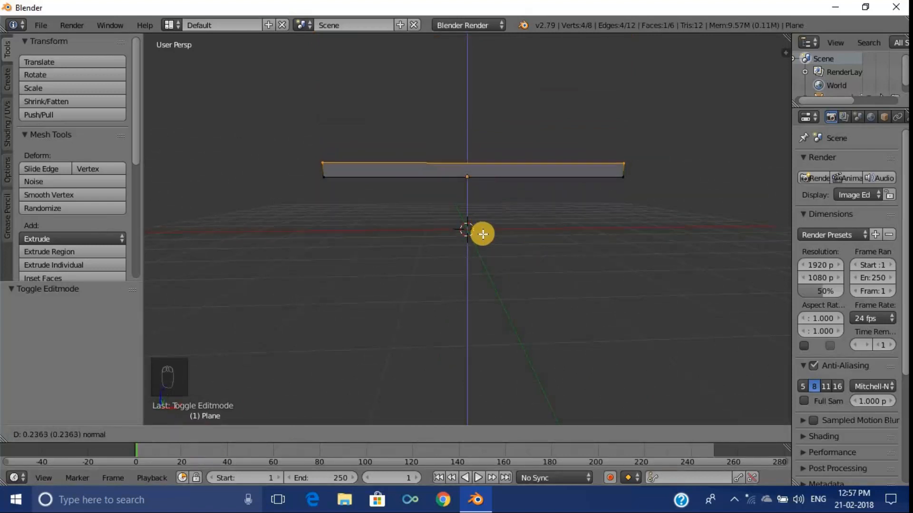
{"action": "left_click", "coordinate": [485, 242]}
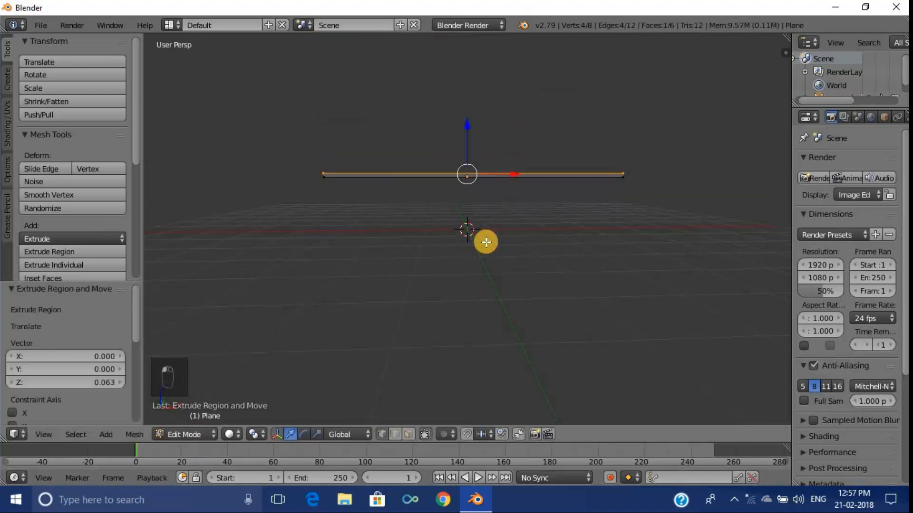
{"action": "mouse_move", "coordinate": [486, 243]}
{"action": "middle_mouse_down"}
{"action": "mouse_move", "coordinate": [492, 276]}
{"action": "mouse_move", "coordinate": [488, 246]}
{"action": "middle_mouse_up"}
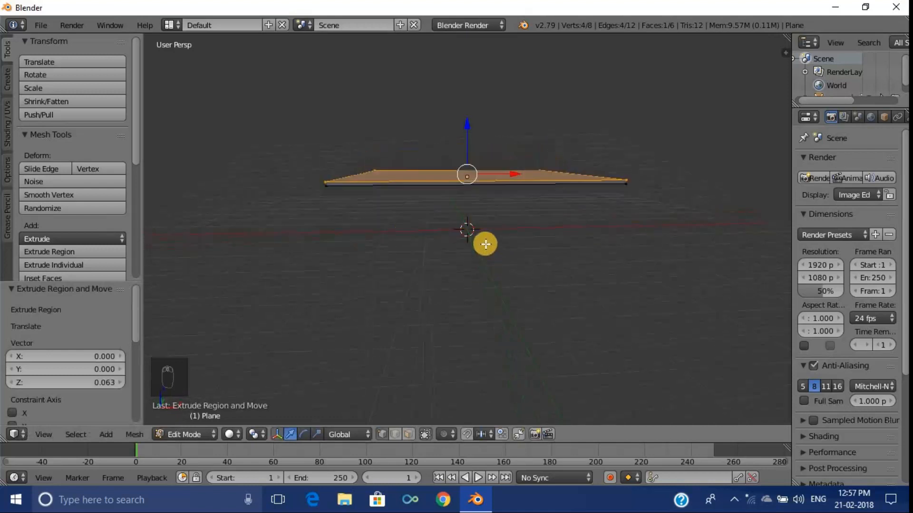
Extrude the slab's top face upward by another 0.094 units and return to Object Mode
{"action": "key", "text": "e"}
{"action": "left_click", "coordinate": [484, 241]}
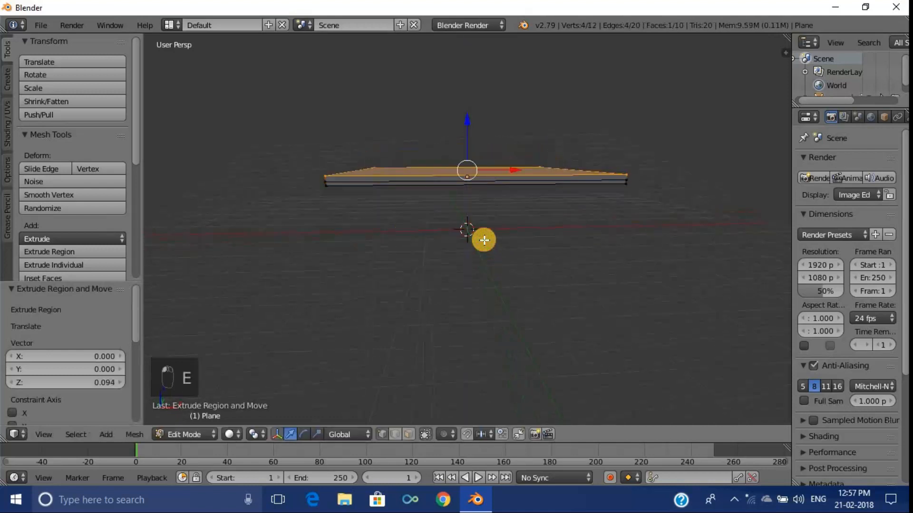
{"action": "middle_click_drag", "start_coordinate": [502, 243], "coordinate": [491, 205]}
{"action": "key", "text": "Tab"}
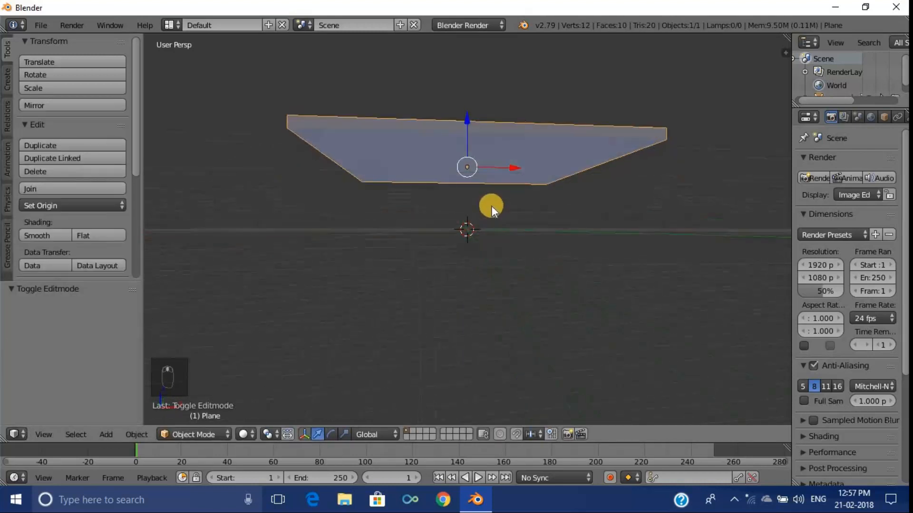
Add a cylinder mesh at the 3D cursor and stretch it along Z by a factor of about 1.66
{"action": "key", "text": "shift+a"}
{"action": "mouse_move", "coordinate": [489, 208]}
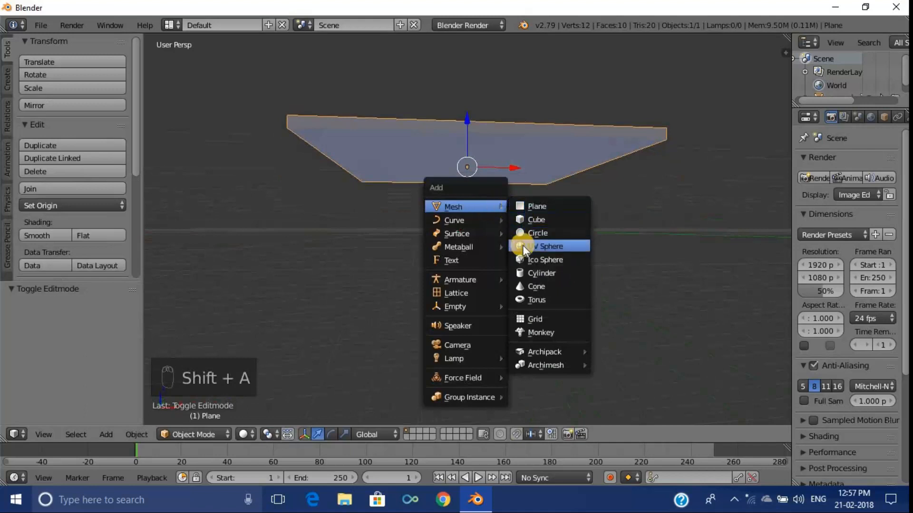
{"action": "left_click", "coordinate": [523, 276]}
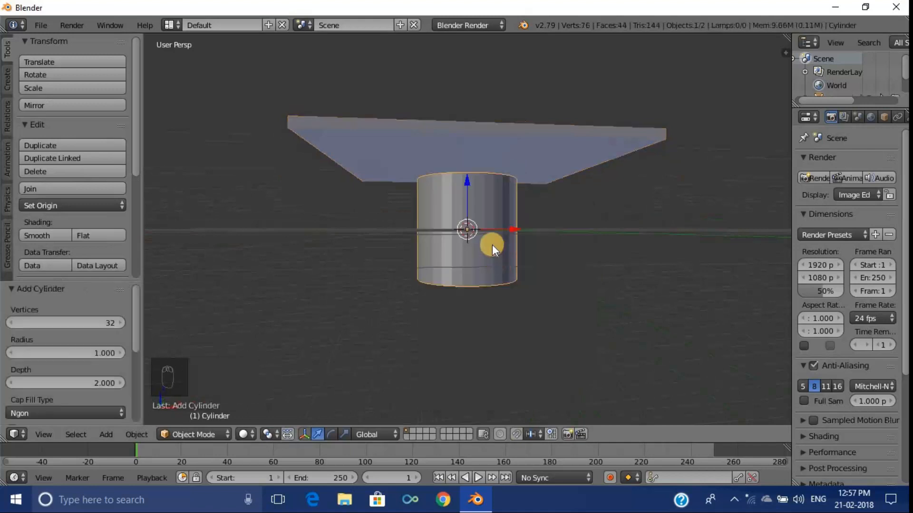
{"action": "mouse_move", "coordinate": [492, 245]}
{"action": "middle_mouse_down"}
{"action": "mouse_move", "coordinate": [494, 261]}
{"action": "mouse_move", "coordinate": [490, 247]}
{"action": "middle_mouse_up"}
{"action": "key", "text": "s"}
{"action": "key", "text": "z"}
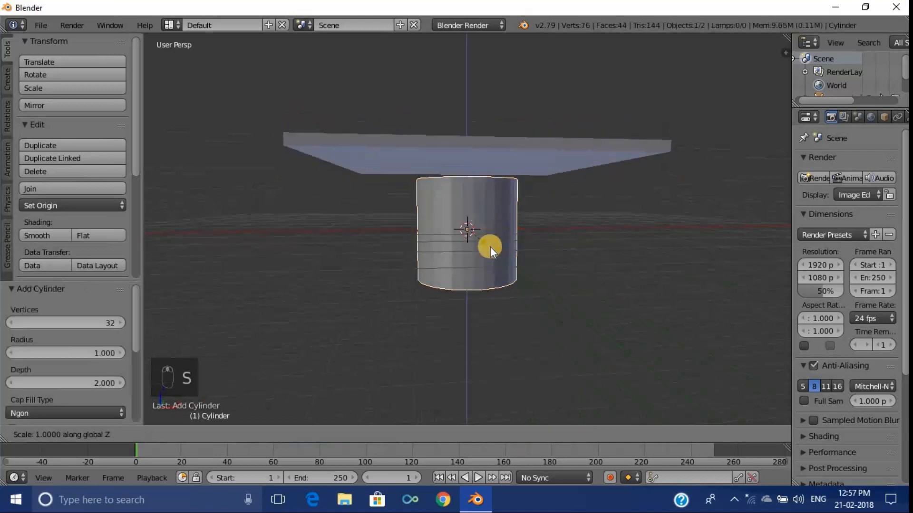
{"action": "left_click", "coordinate": [476, 276]}
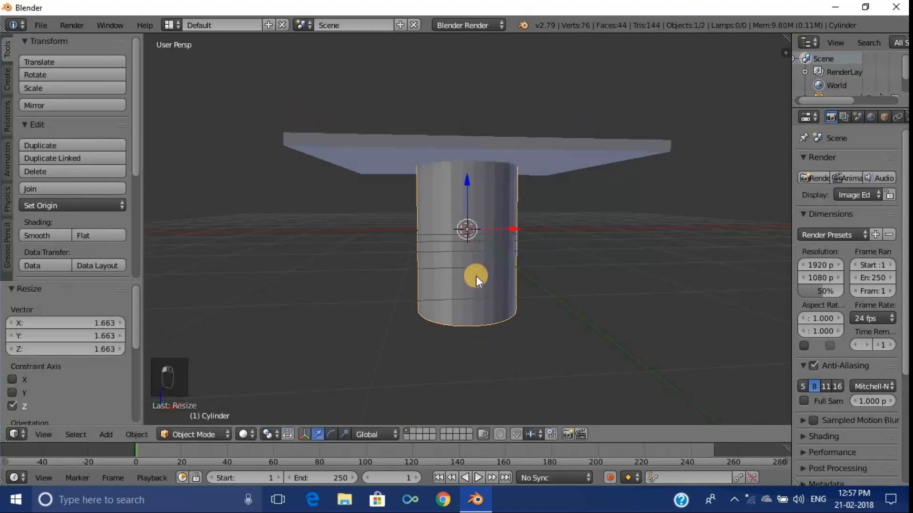
Thin the cylinder by scaling it about 0.385 along X and about 0.184 along Y
{"action": "key", "text": "s"}
{"action": "key", "text": "x"}
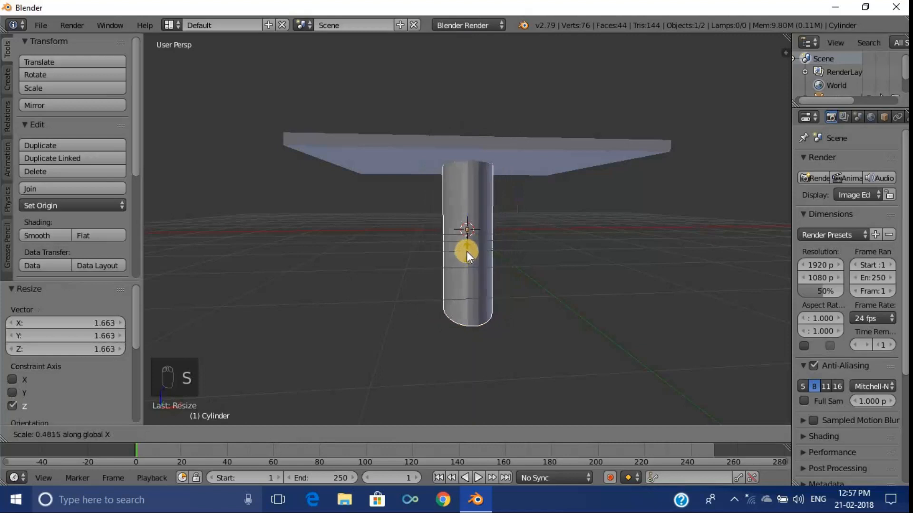
{"action": "left_click", "coordinate": [466, 248]}
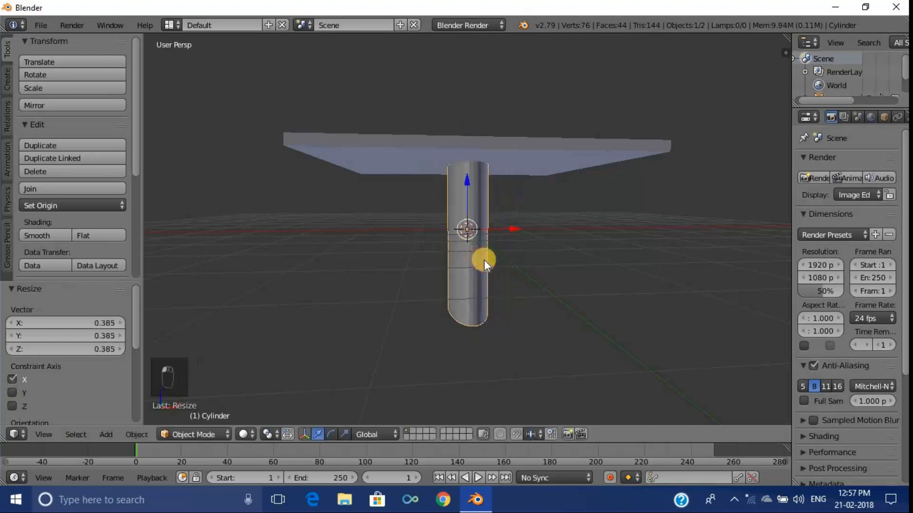
{"action": "key", "text": "s"}
{"action": "key", "text": "y"}
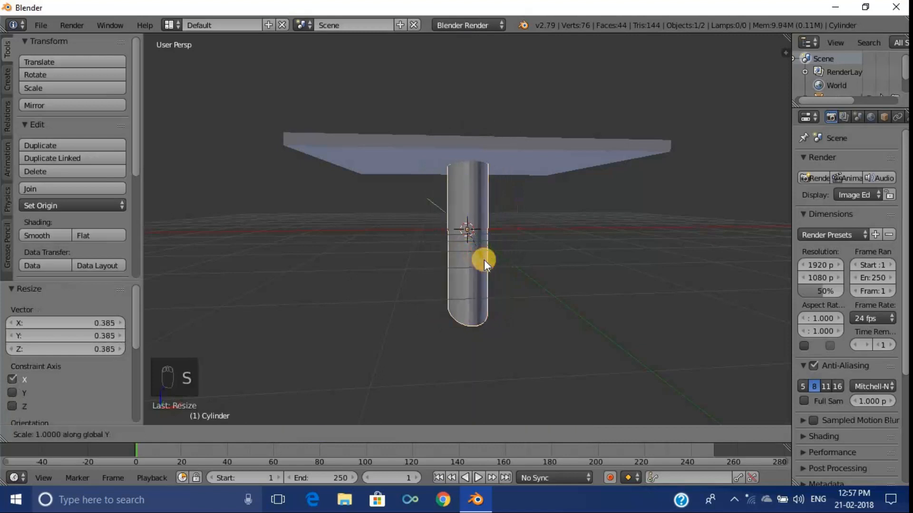
{"action": "left_click", "coordinate": [468, 235]}
Adjust the cylinder's depth by scaling it along Y by about 1.56 and again by about 0.44
{"action": "middle_click_drag", "start_coordinate": [469, 178], "coordinate": [454, 284]}
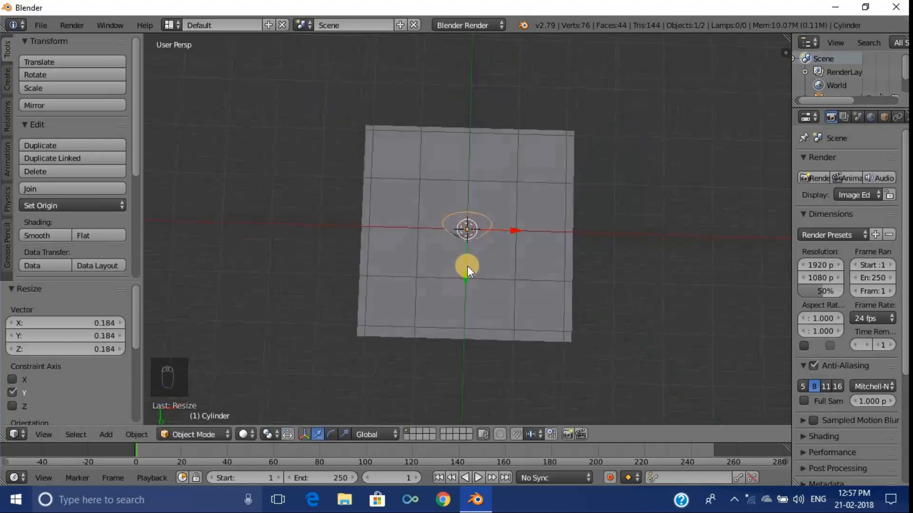
{"action": "key", "text": "s"}
{"action": "key", "text": "y"}
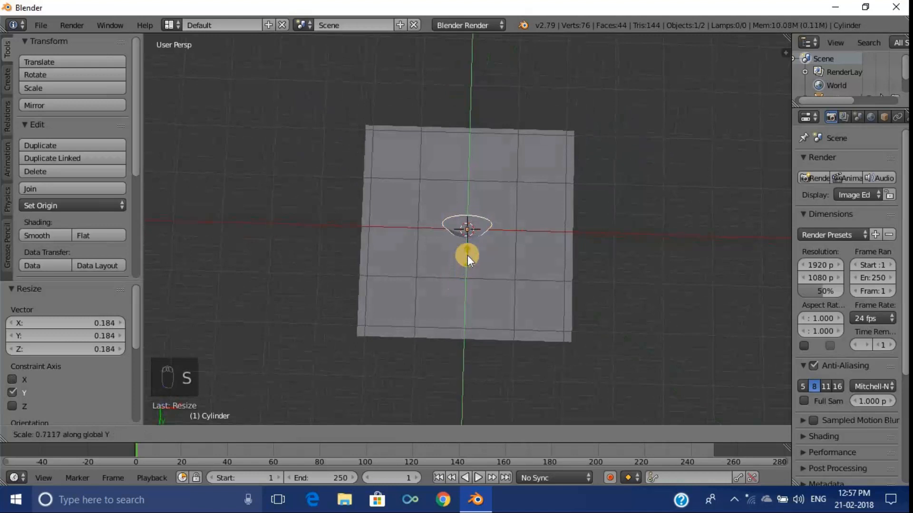
{"action": "left_click", "coordinate": [468, 287]}
{"action": "right_click", "coordinate": [464, 219]}
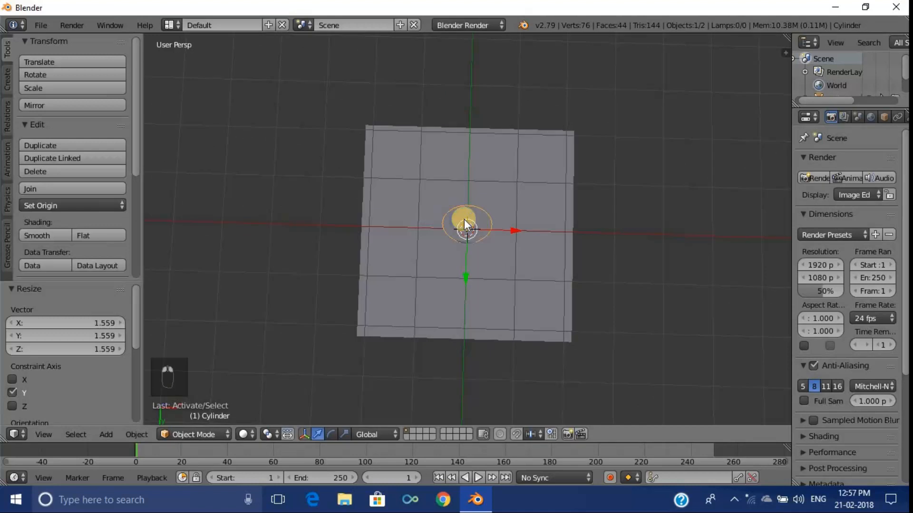
{"action": "key", "text": "s"}
{"action": "key", "text": "y"}
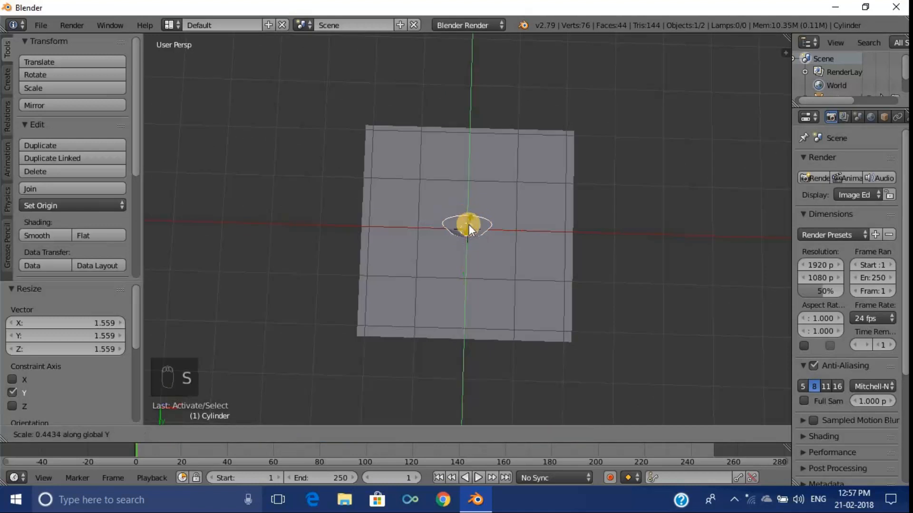
{"action": "left_click", "coordinate": [469, 225]}
Scale the cylinder by about 0.584 along X and shorten it by a factor of about 0.656 along Z
{"action": "key", "text": "s"}
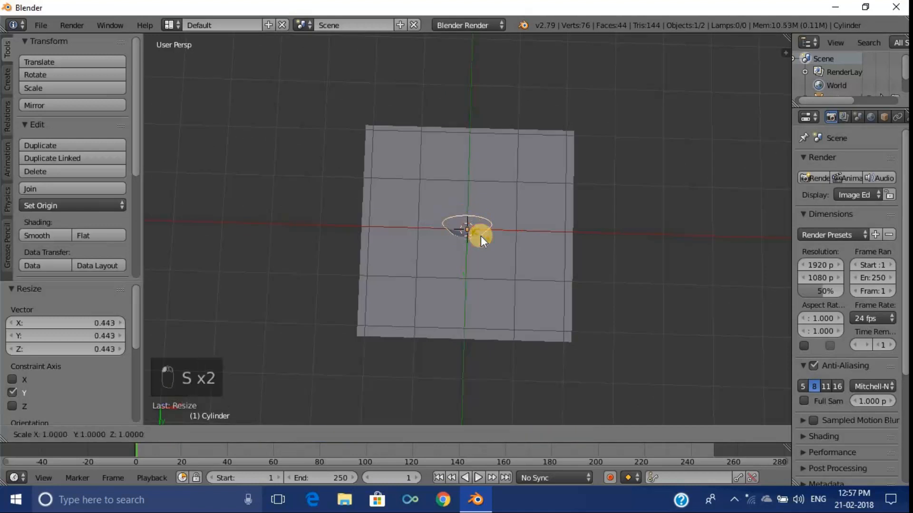
{"action": "key", "text": "x"}
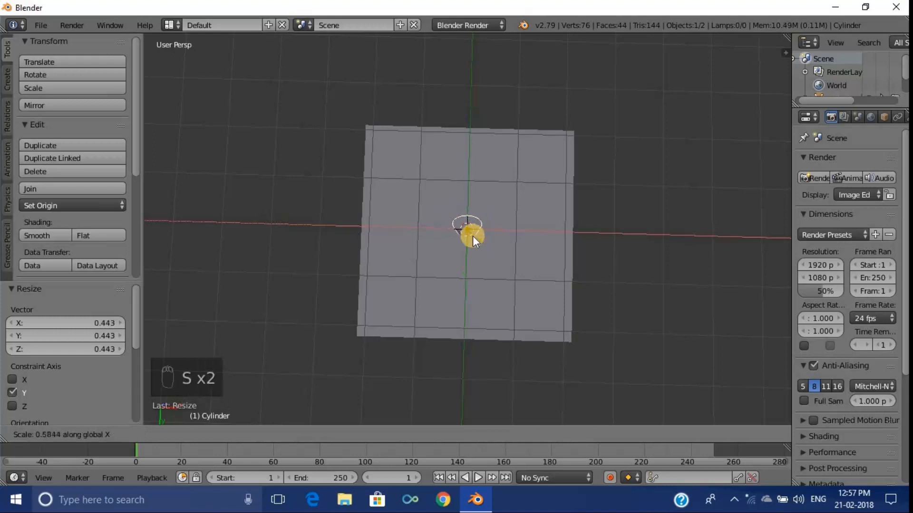
{"action": "left_click", "coordinate": [472, 236]}
{"action": "middle_click_drag", "start_coordinate": [473, 236], "coordinate": [463, 275]}
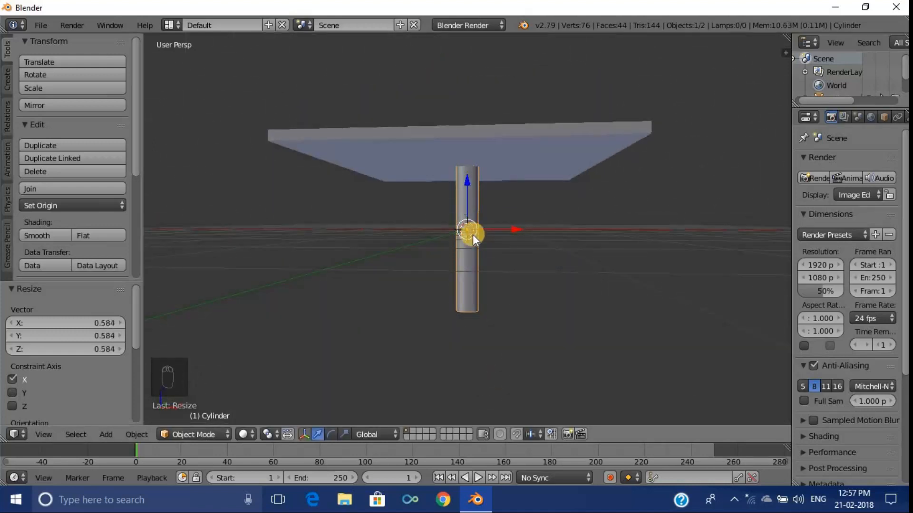
{"action": "key", "text": "w"}
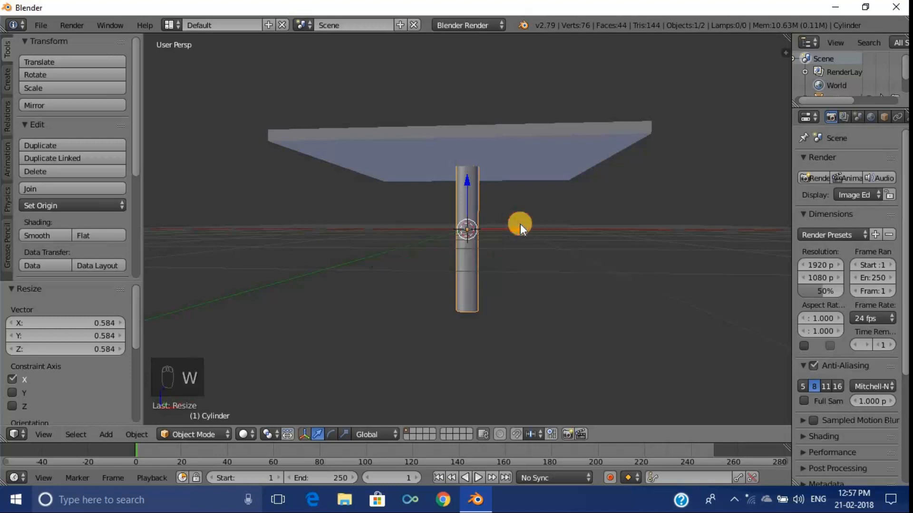
{"action": "key", "text": "s"}
{"action": "key", "text": "z"}
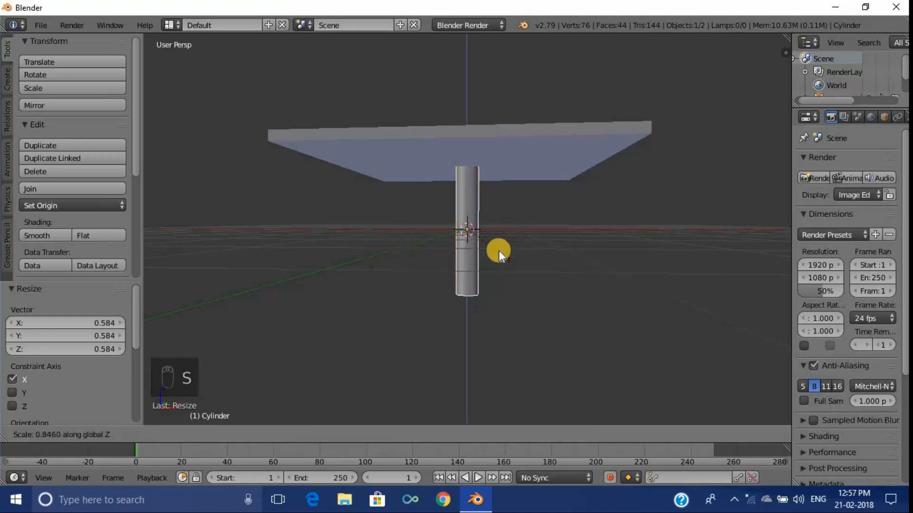
{"action": "left_click", "coordinate": [481, 237]}
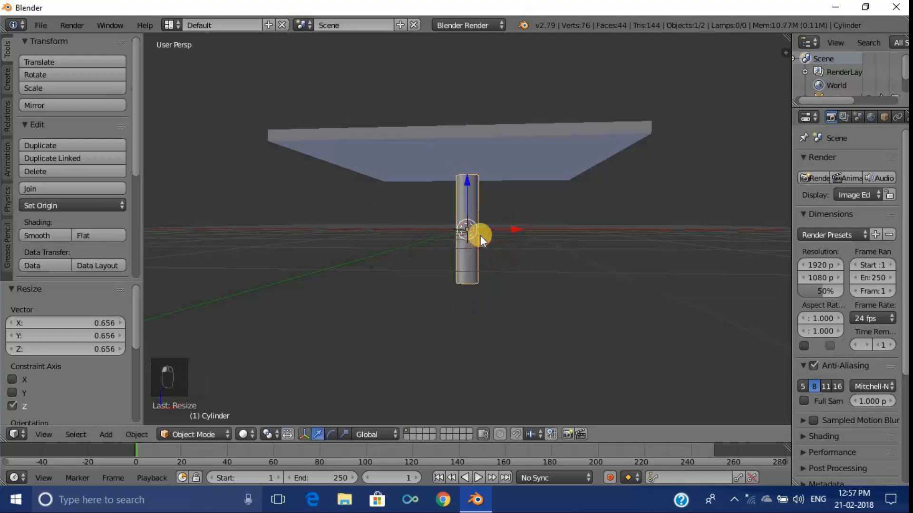
Move the cylinder about -1.35 units along X and 2.19 along Y, shift it farther toward the slab's corner, and raise it about 0.184 units
{"action": "key", "text": "g"}
{"action": "key", "text": "x"}
{"action": "left_click", "coordinate": [424, 235]}
{"action": "middle_click_drag", "start_coordinate": [424, 235], "coordinate": [507, 267]}
{"action": "key", "text": "g"}
{"action": "key", "text": "y"}
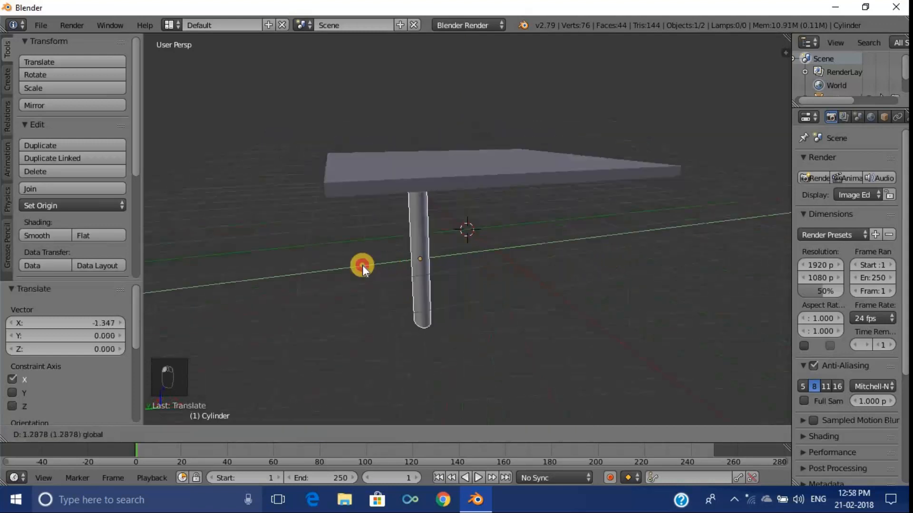
{"action": "left_click", "coordinate": [330, 271]}
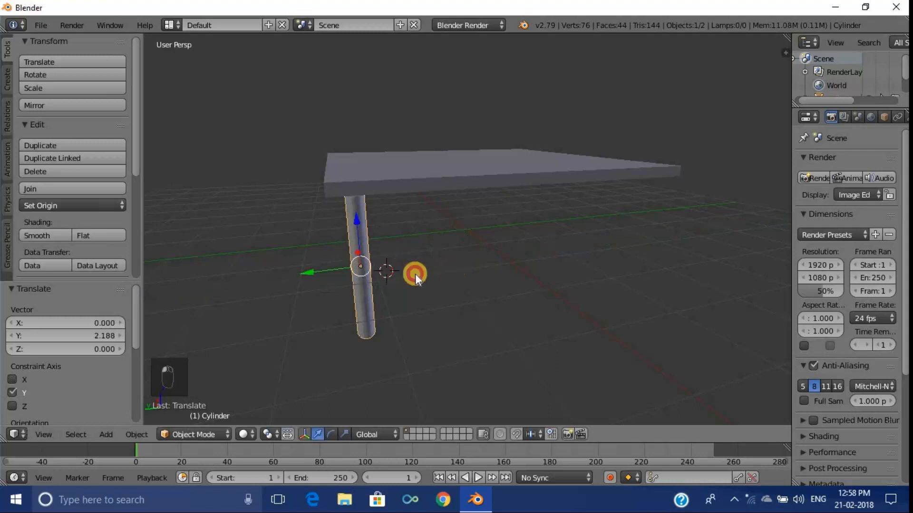
{"action": "middle_click_drag", "start_coordinate": [415, 274], "coordinate": [493, 262]}
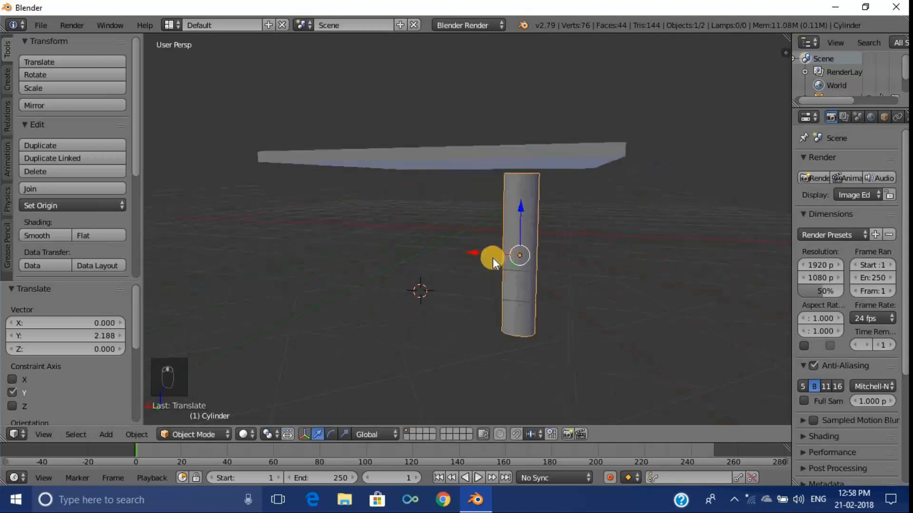
{"action": "left_click_drag", "start_coordinate": [493, 257], "coordinate": [573, 223]}
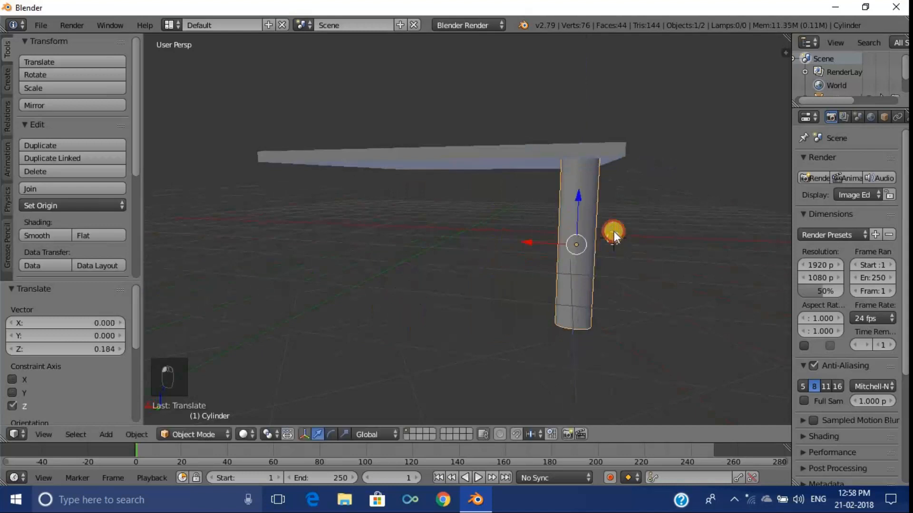
Slim the leg cylinder by scaling it about 0.793 along Y and about 0.713 along X
{"action": "middle_click_drag", "start_coordinate": [614, 239], "coordinate": [675, 134]}
{"action": "scroll", "coordinate": [674, 135], "scroll_direction": "up", "scroll_amount": 1}
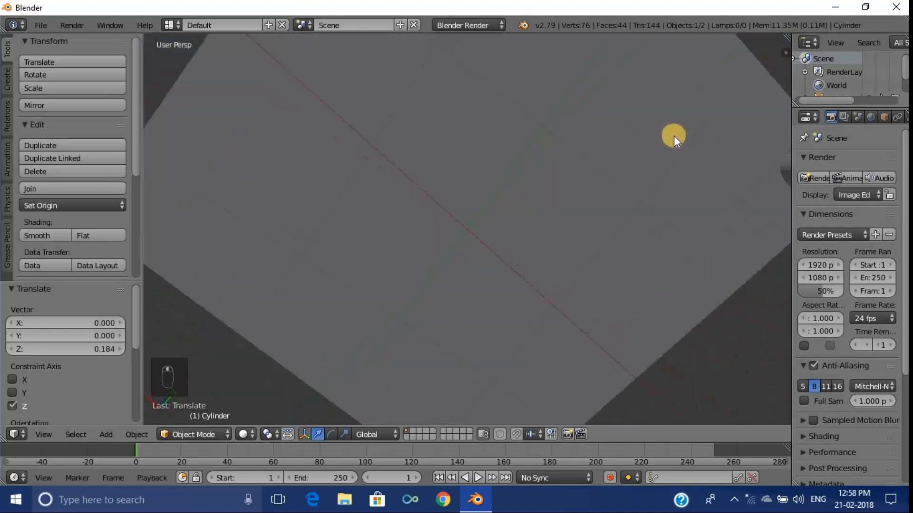
{"action": "scroll", "coordinate": [688, 149], "scroll_direction": "down", "scroll_amount": 4}
{"action": "middle_click_drag", "start_coordinate": [693, 163], "coordinate": [626, 94]}
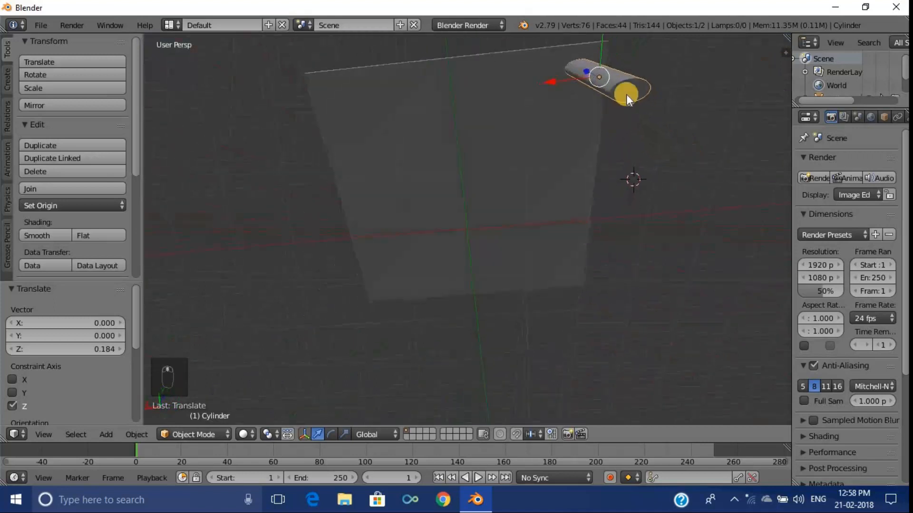
{"action": "key", "text": "s"}
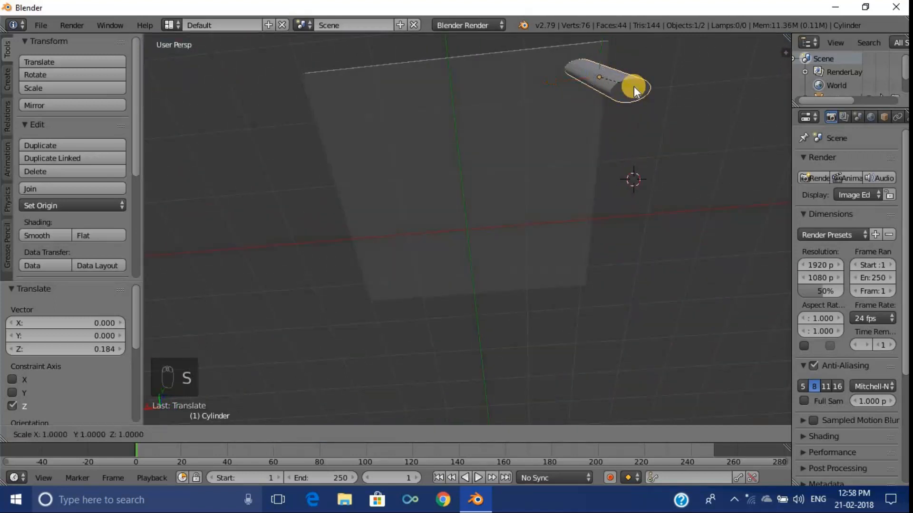
{"action": "key", "text": "y"}
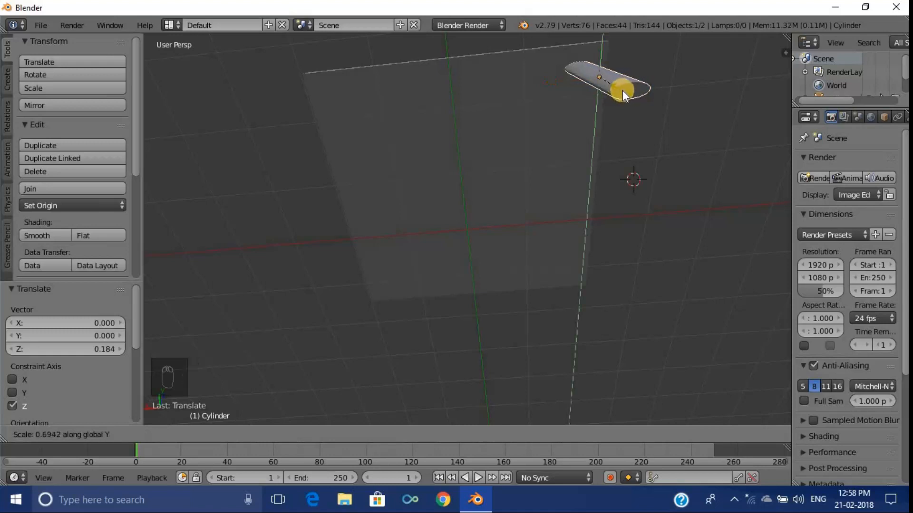
{"action": "left_click", "coordinate": [622, 91]}
{"action": "key", "text": "s"}
{"action": "key", "text": "x"}
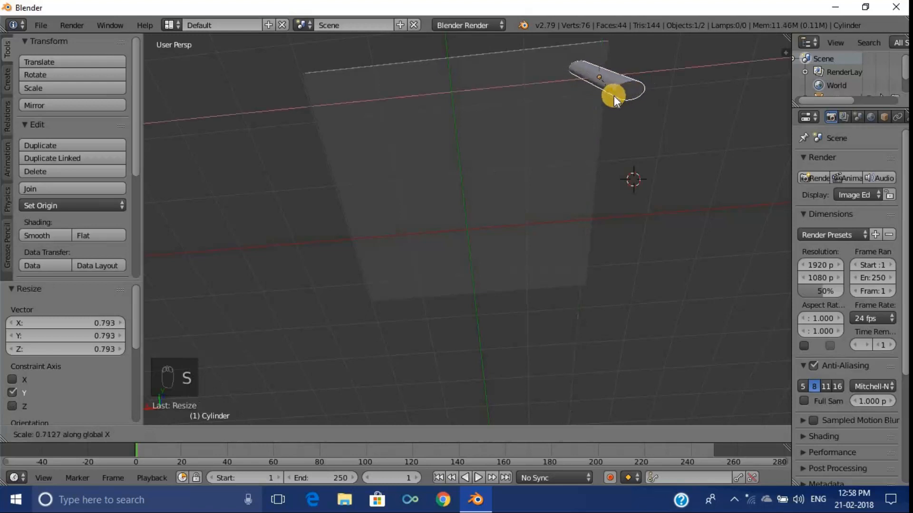
{"action": "left_click", "coordinate": [626, 101]}
Narrow the leg cylinder further along X by a factor of about 0.756
{"action": "middle_click_drag", "start_coordinate": [625, 102], "coordinate": [534, 202]}
{"action": "key", "text": "s"}
{"action": "key", "text": "x"}
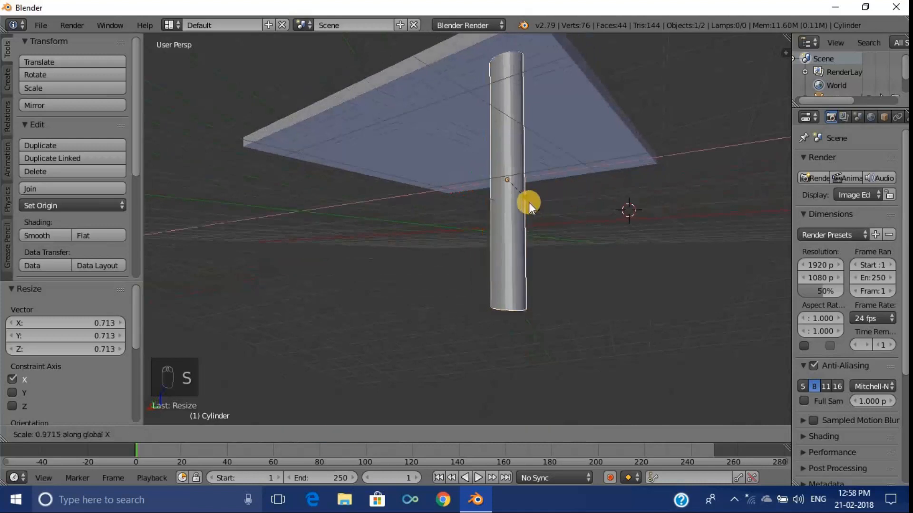
{"action": "left_click", "coordinate": [524, 201]}
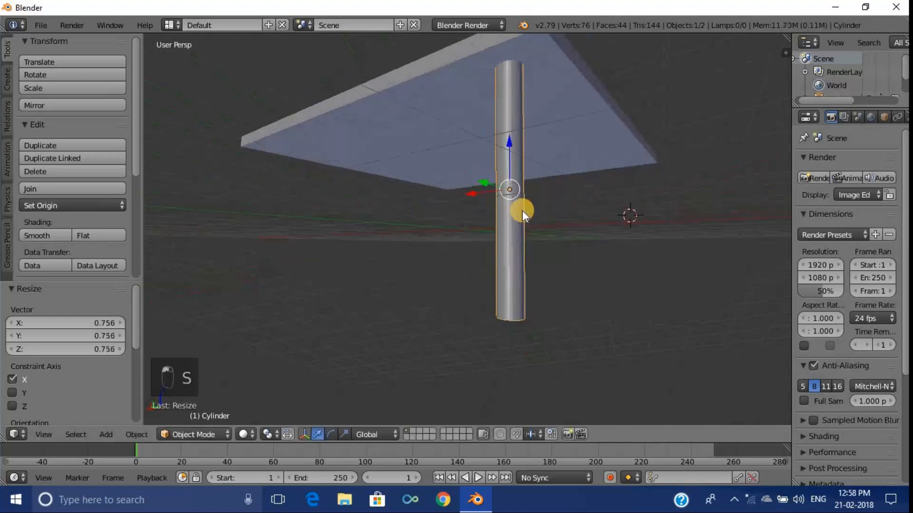
Scale the leg down uniformly by a factor of about 0.7 and raise it about 0.371 units to meet the slab's underside
{"action": "middle_click_drag", "start_coordinate": [522, 210], "coordinate": [511, 230]}
{"action": "key", "text": "s"}
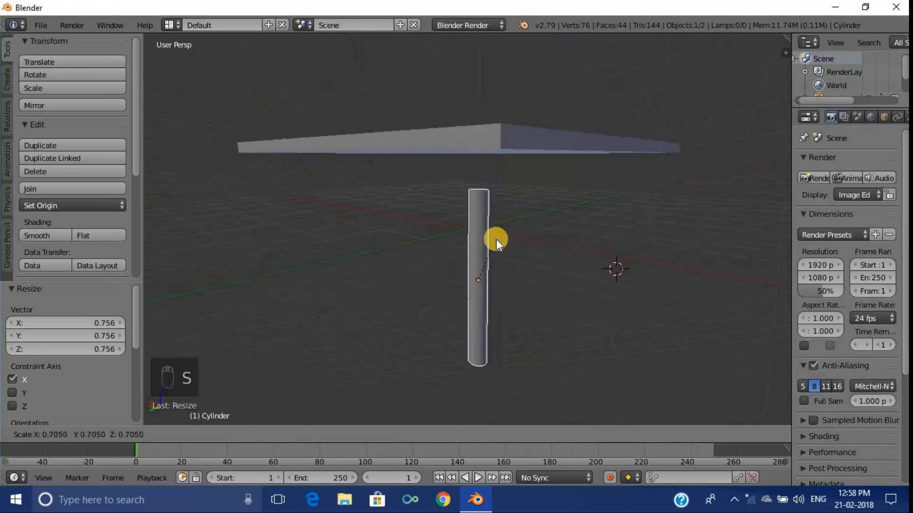
{"action": "left_click", "coordinate": [495, 238]}
{"action": "left_click_drag", "start_coordinate": [477, 222], "coordinate": [481, 191]}
Duplicate the leg and place the copy about -4.65 units along Y under the slab's opposite end
{"action": "mouse_move", "coordinate": [487, 190]}
{"action": "middle_mouse_down"}
{"action": "mouse_move", "coordinate": [495, 126]}
{"action": "mouse_move", "coordinate": [492, 177]}
{"action": "mouse_move", "coordinate": [463, 195]}
{"action": "mouse_move", "coordinate": [409, 198]}
{"action": "mouse_move", "coordinate": [447, 195]}
{"action": "mouse_move", "coordinate": [457, 227]}
{"action": "mouse_move", "coordinate": [315, 232]}
{"action": "middle_mouse_up"}
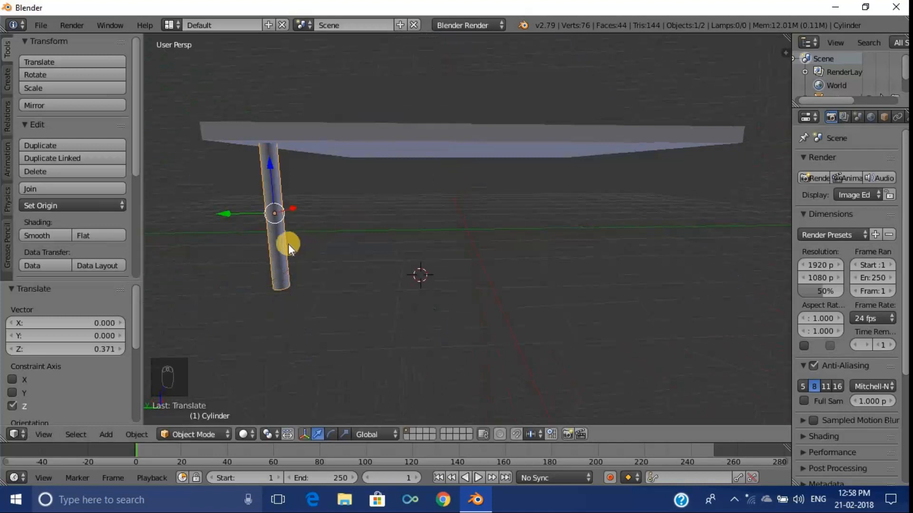
{"action": "key", "text": "shift+d"}
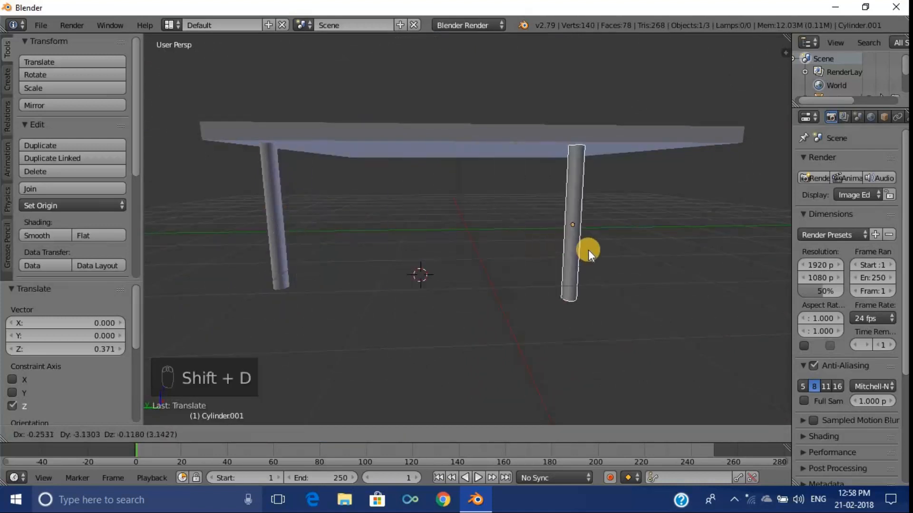
{"action": "key", "text": "y"}
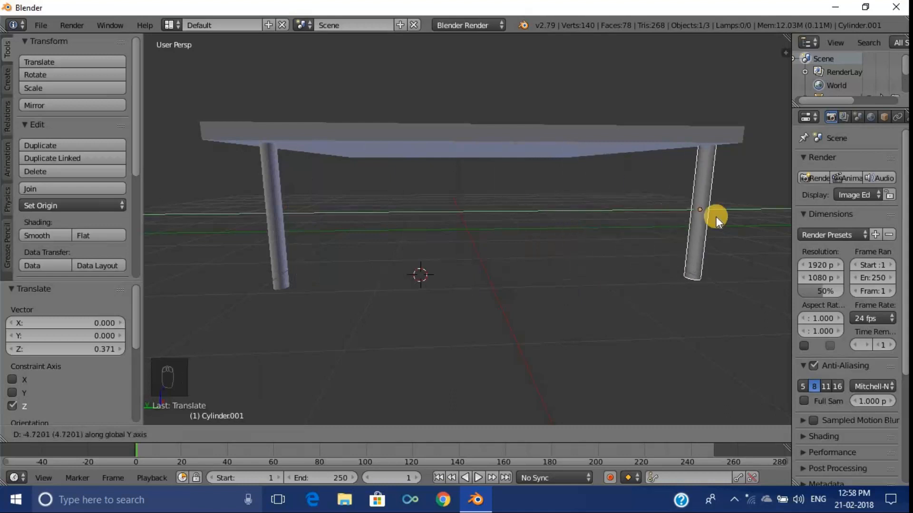
{"action": "left_click", "coordinate": [711, 216]}
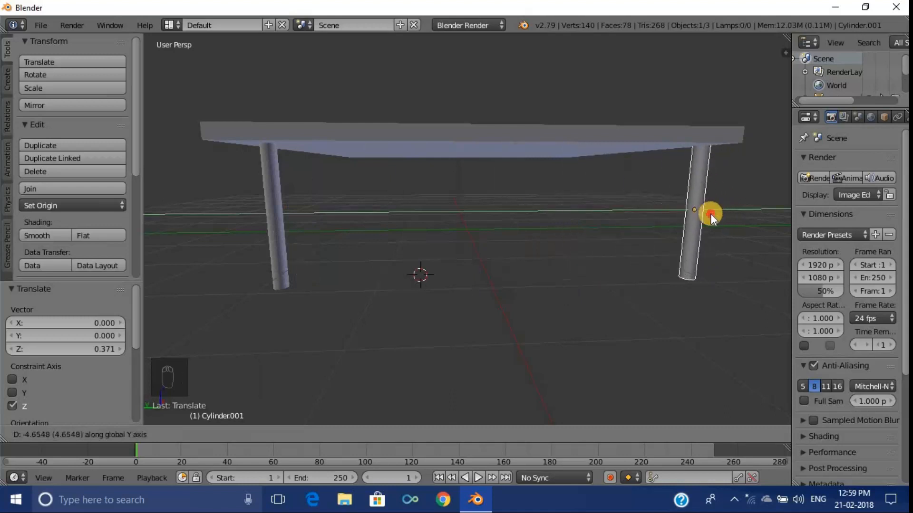
Shift the second leg about 0.148 units along Y, inward from the slab's edge
{"action": "middle_click_drag", "start_coordinate": [704, 210], "coordinate": [601, 167]}
{"action": "left_click_drag", "start_coordinate": [604, 175], "coordinate": [586, 180]}
{"action": "middle_click_drag", "start_coordinate": [602, 205], "coordinate": [472, 210]}
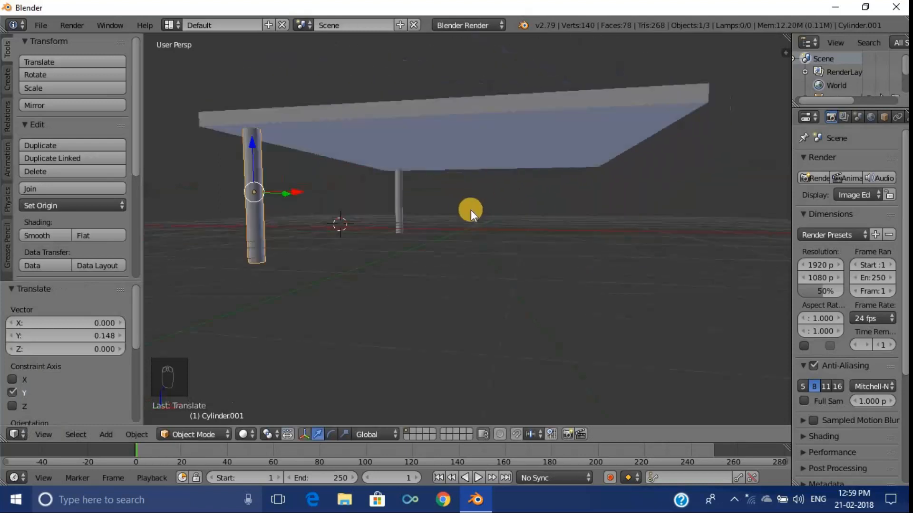
{"action": "key", "text": "shift+d"}
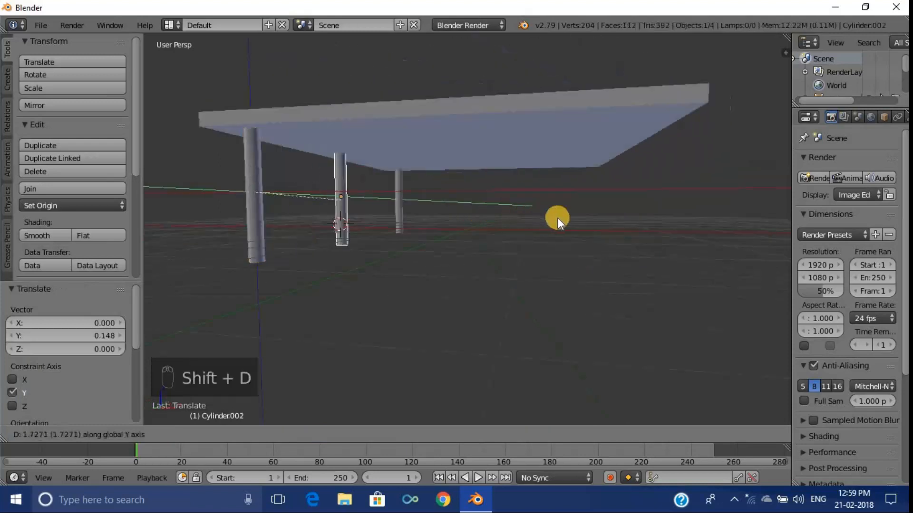
{"action": "key", "text": "z"}
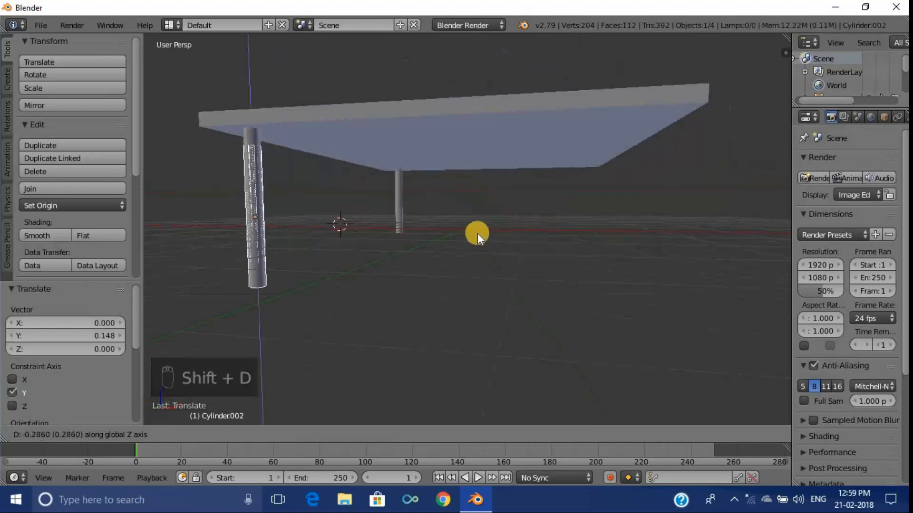
{"action": "left_click", "coordinate": [470, 220]}
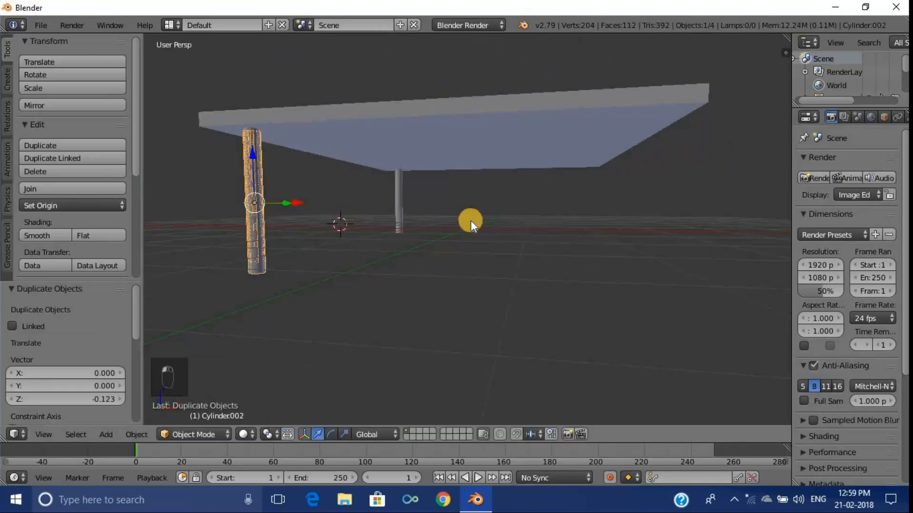
{"action": "key", "text": "ctrl+z"}
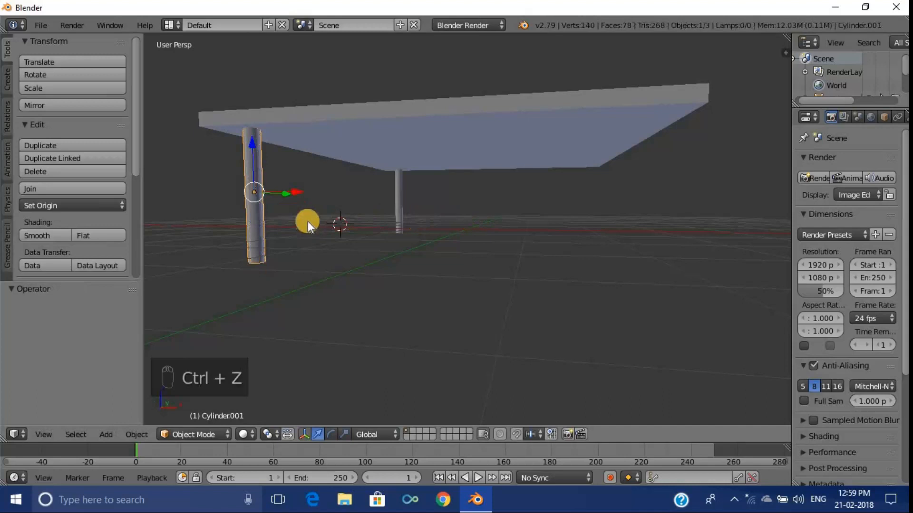
Duplicate the second leg about 4.278 units along X to the adjacent corner and shift the copy back about -0.221 units along X
{"action": "middle_click_drag", "start_coordinate": [295, 220], "coordinate": [327, 217]}
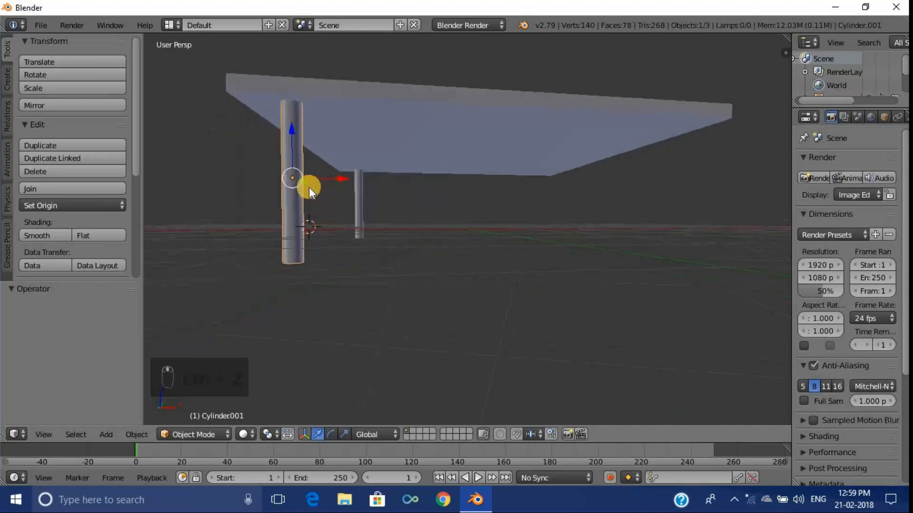
{"action": "key", "text": "shift+d"}
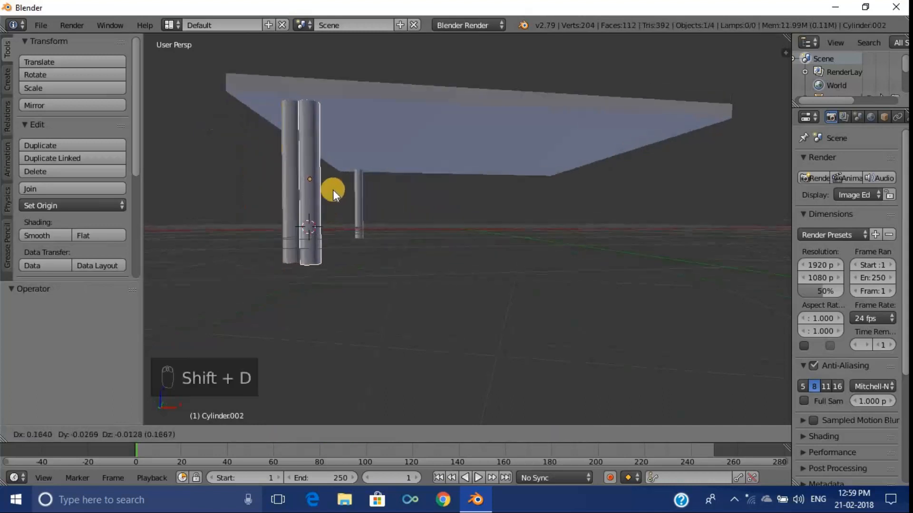
{"action": "key", "text": "x"}
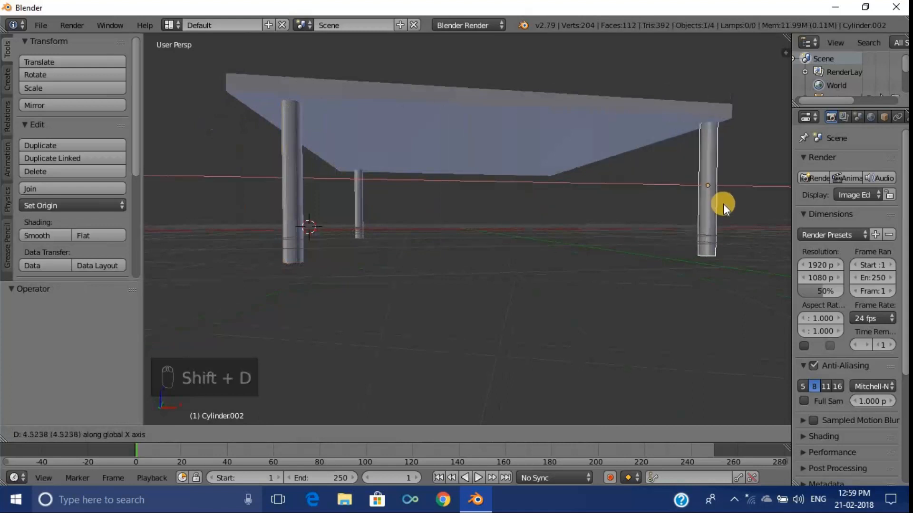
{"action": "left_click", "coordinate": [707, 210]}
{"action": "middle_click_drag", "start_coordinate": [707, 209], "coordinate": [566, 225]}
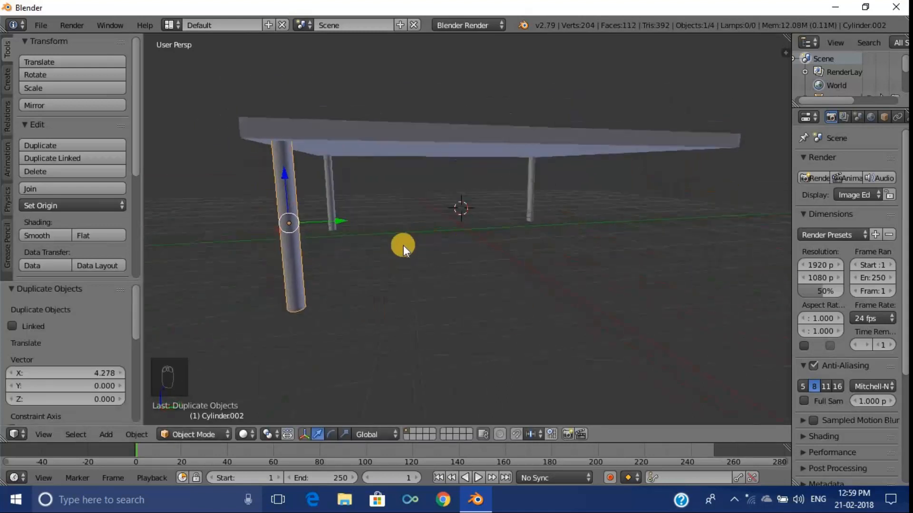
{"action": "left_click_drag", "start_coordinate": [276, 229], "coordinate": [280, 227]}
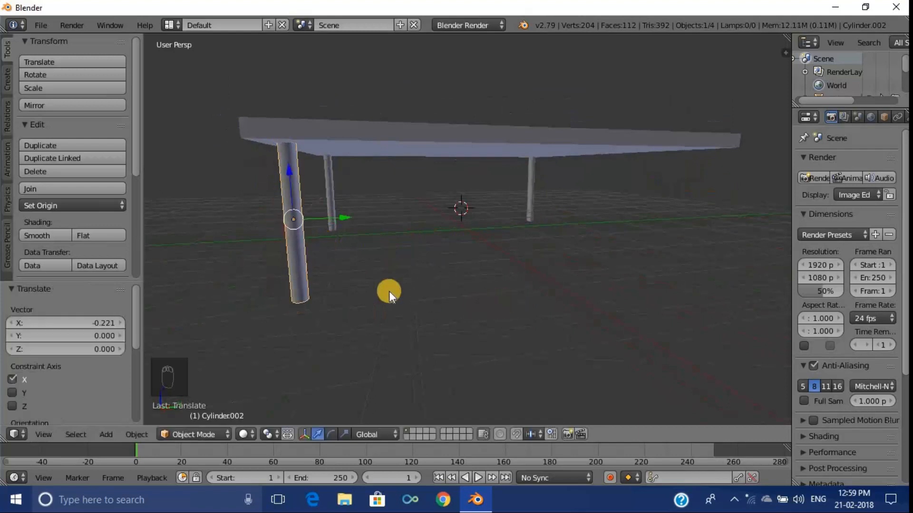
{"action": "key", "text": "shift+s"}
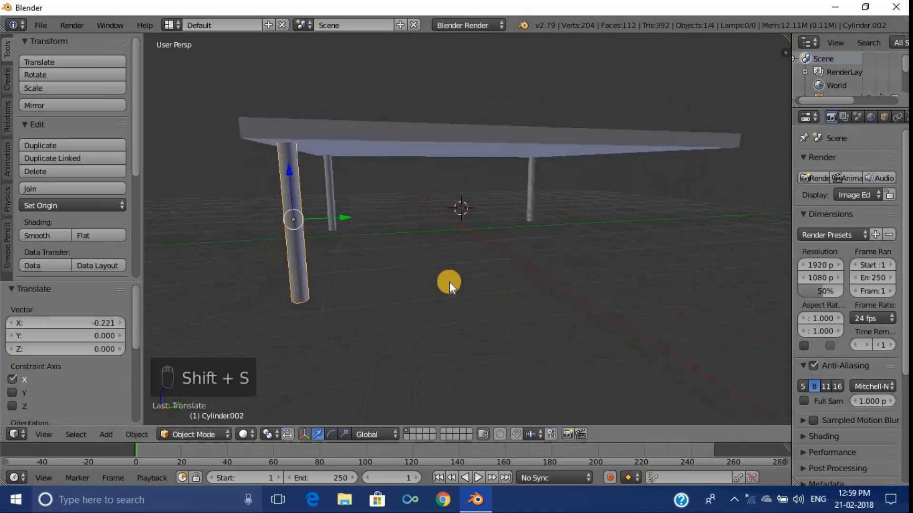
{"action": "key", "text": "shift+d"}
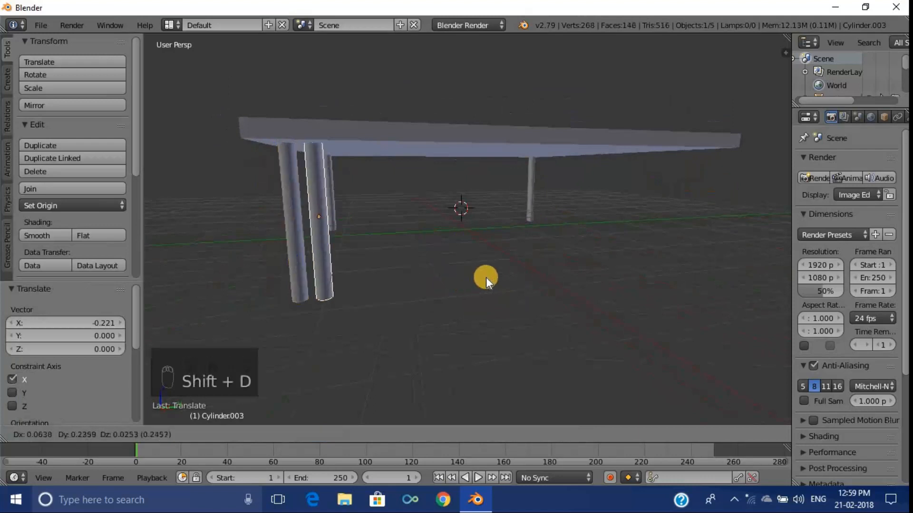
{"action": "left_click", "coordinate": [494, 278]}
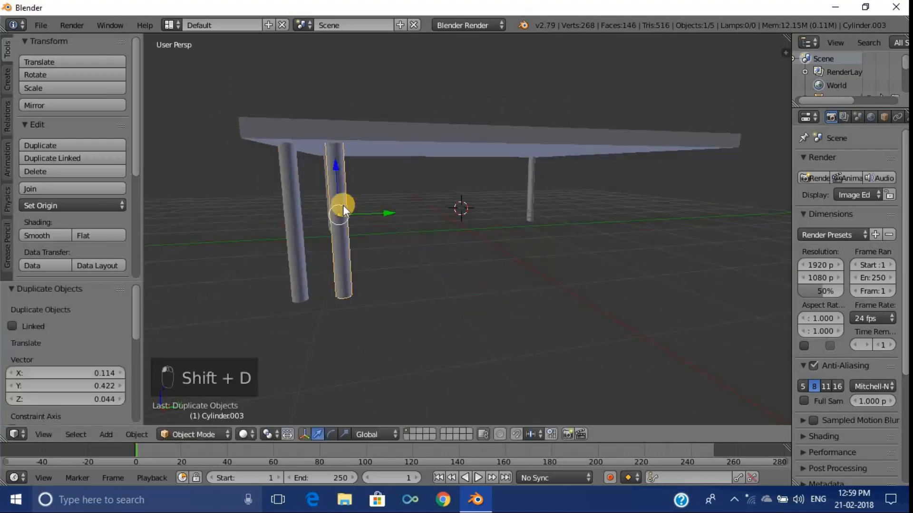
{"action": "key", "text": "ctrl+z"}
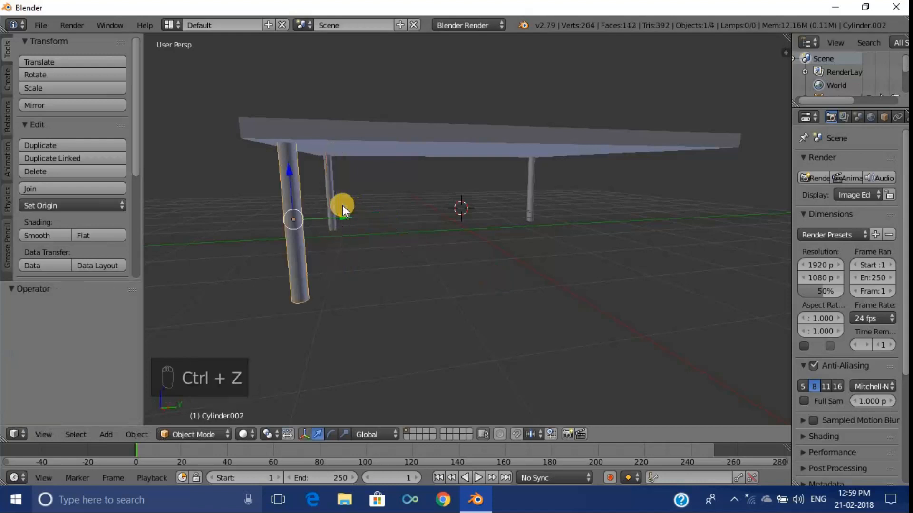
Duplicate the third leg about 4.806 units along Y under the last corner and shift the copy back about -0.211 units along Y
{"action": "key", "text": "shift+d"}
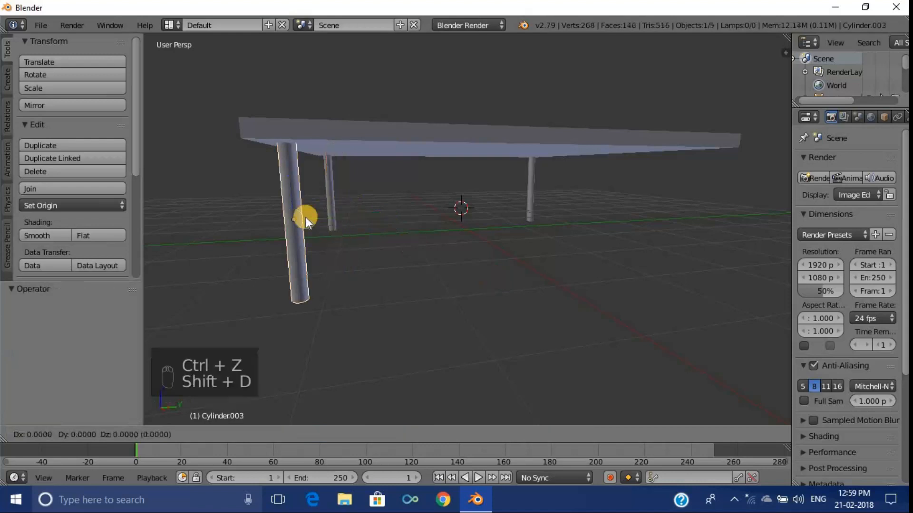
{"action": "key", "text": "y"}
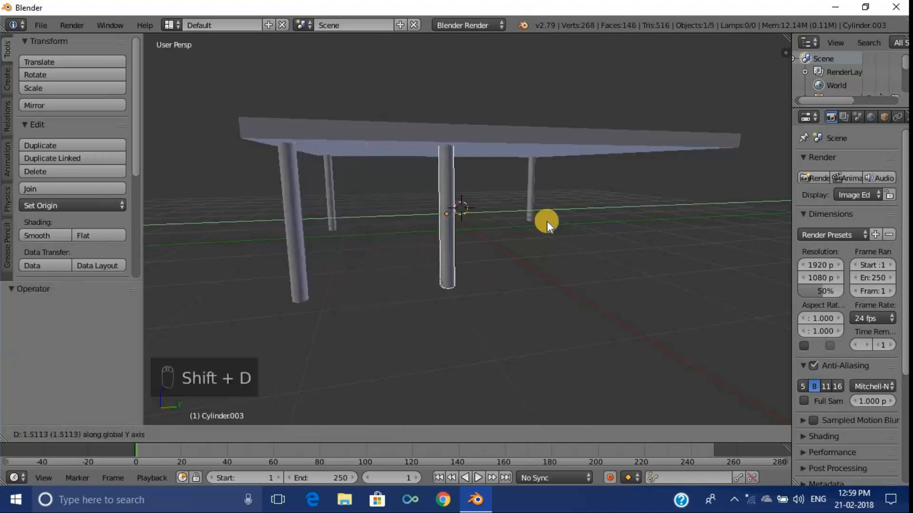
{"action": "left_click", "coordinate": [700, 203]}
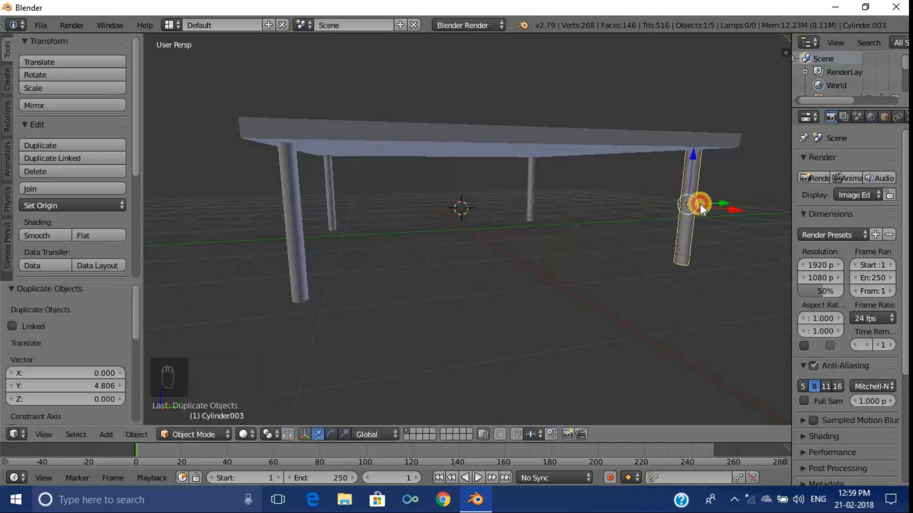
{"action": "middle_click_drag", "start_coordinate": [700, 203], "coordinate": [646, 161]}
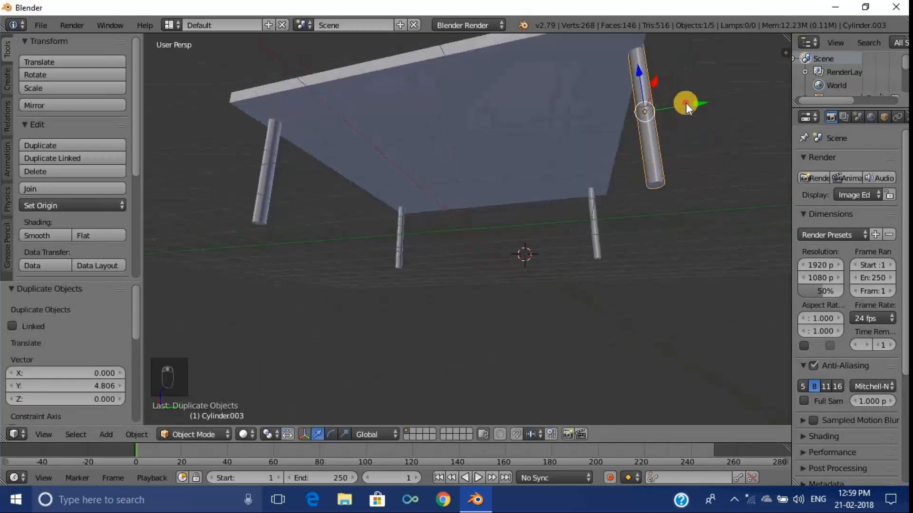
{"action": "left_click_drag", "start_coordinate": [685, 103], "coordinate": [664, 108]}
Add a new material to the tabletop and name it "tabel"
{"action": "middle_click_drag", "start_coordinate": [664, 109], "coordinate": [536, 167]}
{"action": "right_click", "coordinate": [404, 181]}
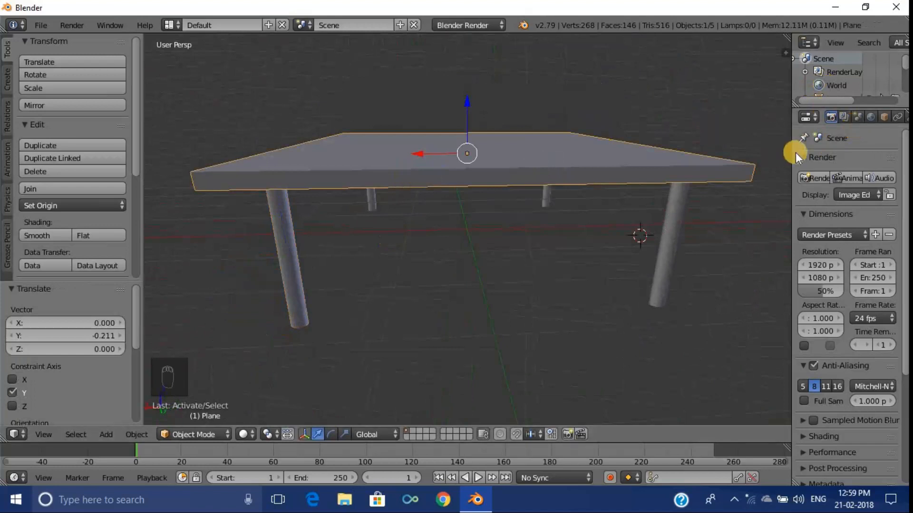
{"action": "left_click_drag", "start_coordinate": [792, 152], "coordinate": [678, 160]}
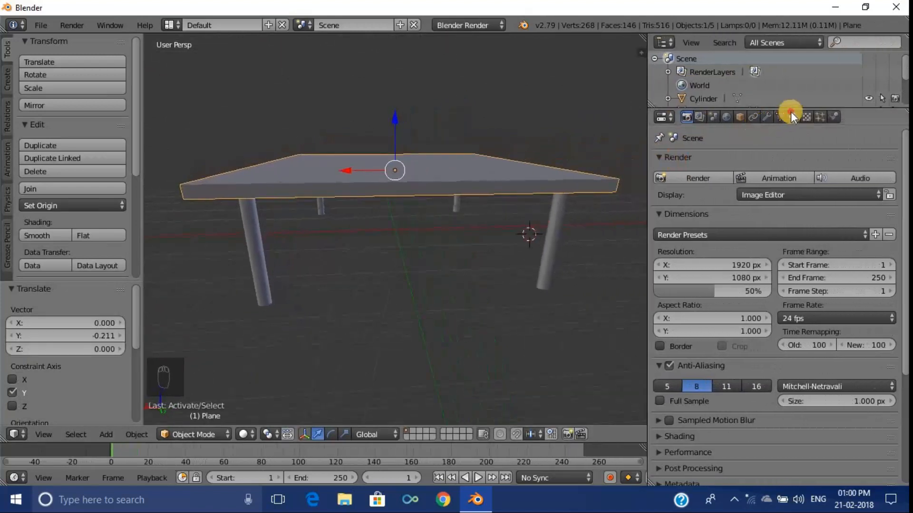
{"action": "left_click", "coordinate": [792, 117]}
{"action": "left_click", "coordinate": [900, 162]}
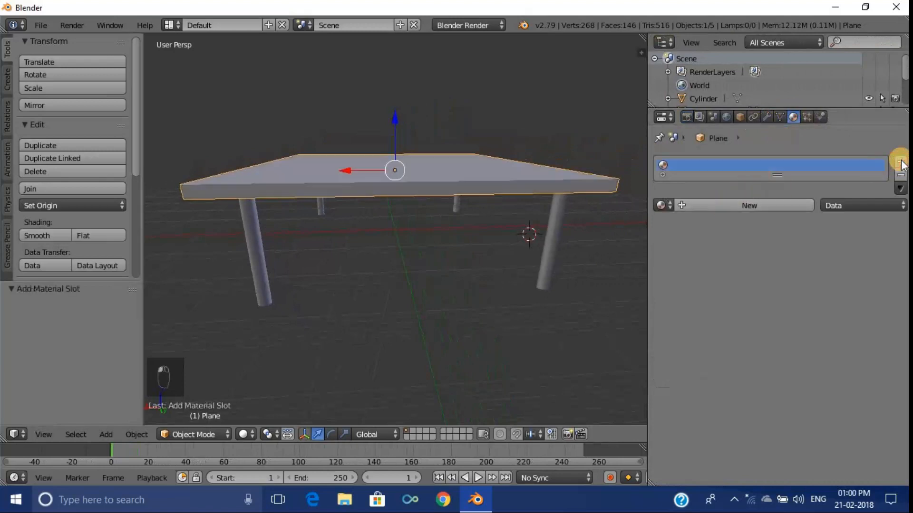
{"action": "left_click", "coordinate": [713, 206]}
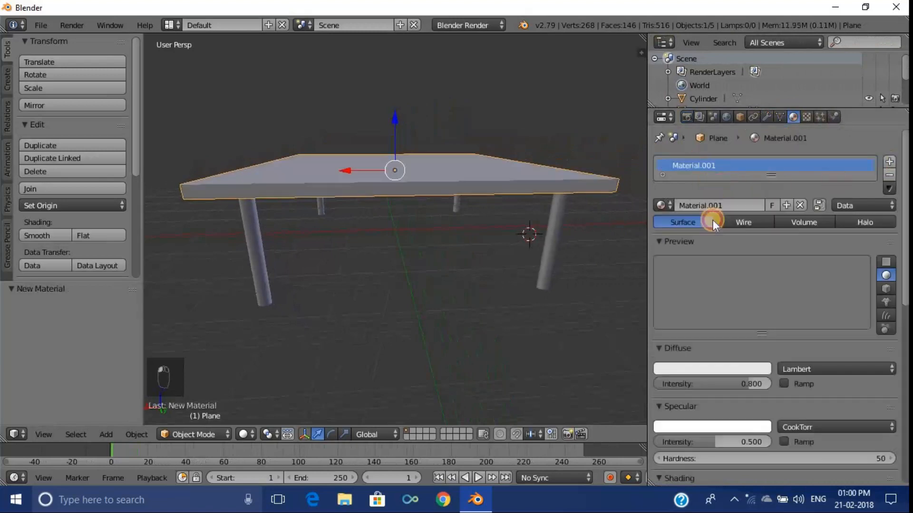
{"action": "double_click", "coordinate": [705, 165]}
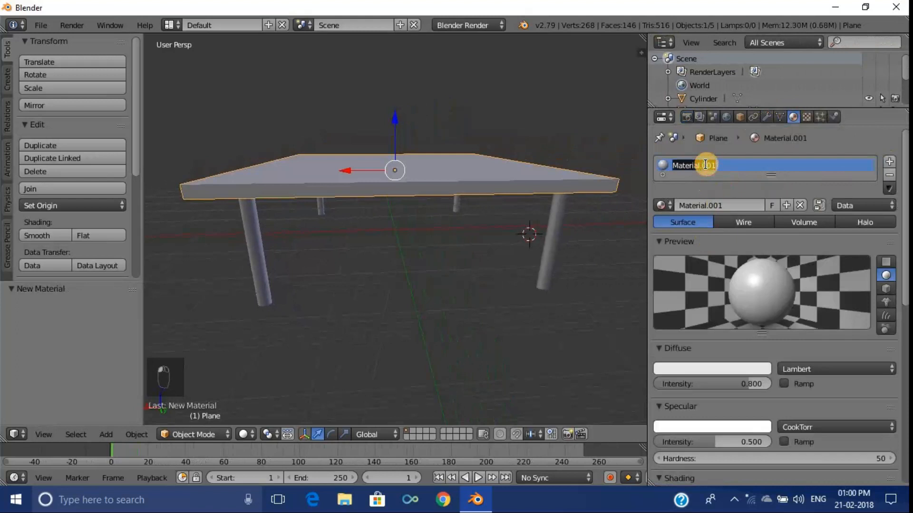
{"action": "key", "text": "BackSpace"}
{"action": "key", "text": "Return"}
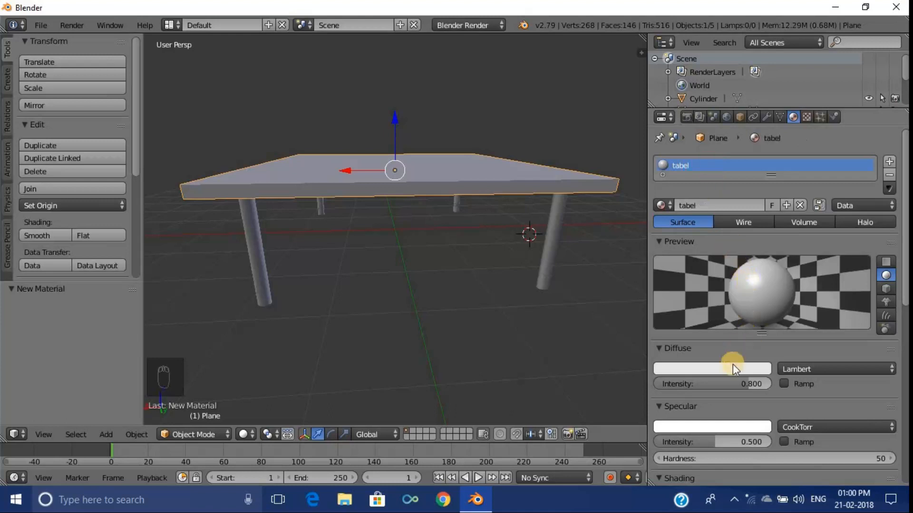
Set the diffuse colour of the tabletop's material to a dark red
{"action": "left_click", "coordinate": [733, 367]}
{"action": "left_click_drag", "start_coordinate": [770, 286], "coordinate": [747, 223]}
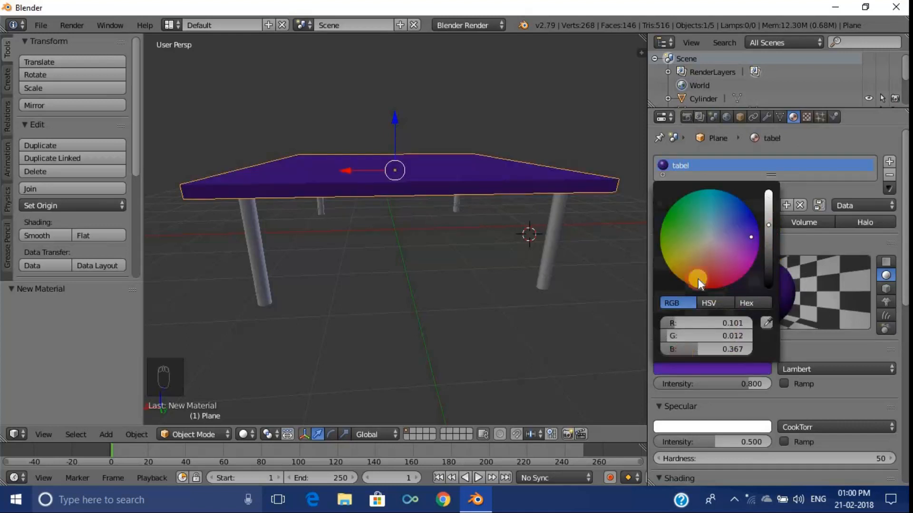
{"action": "left_click", "coordinate": [706, 255]}
{"action": "left_click", "coordinate": [709, 273]}
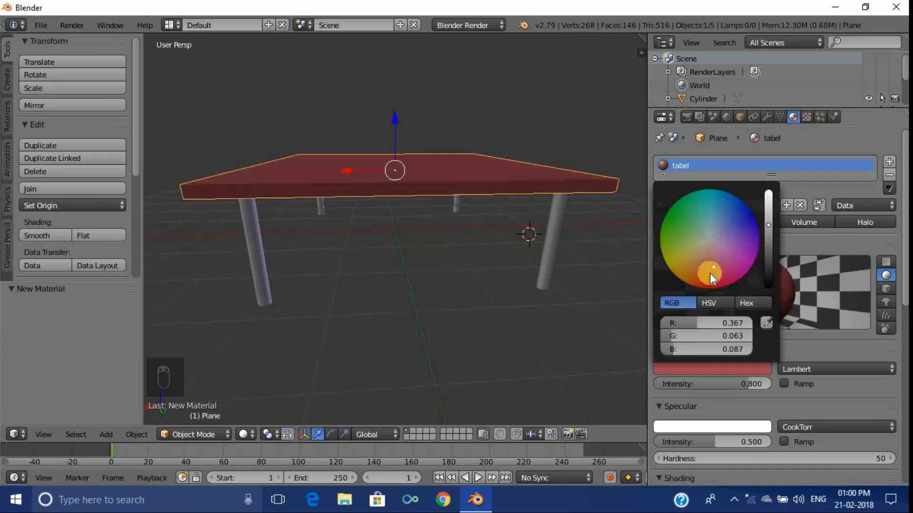
{"action": "left_click_drag", "start_coordinate": [767, 226], "coordinate": [772, 249]}
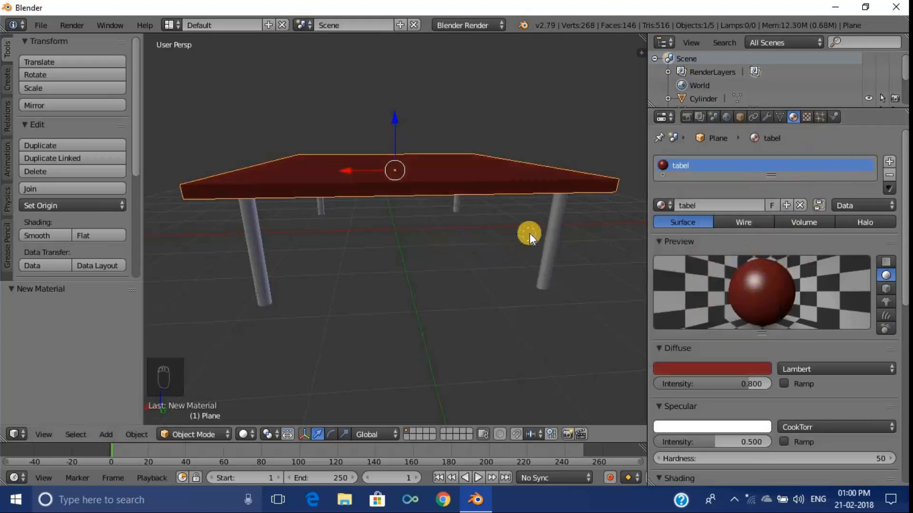
Select all four table legs and join them into one object
{"action": "middle_click_drag", "start_coordinate": [530, 233], "coordinate": [521, 202]}
{"action": "right_click", "coordinate": [510, 196]}
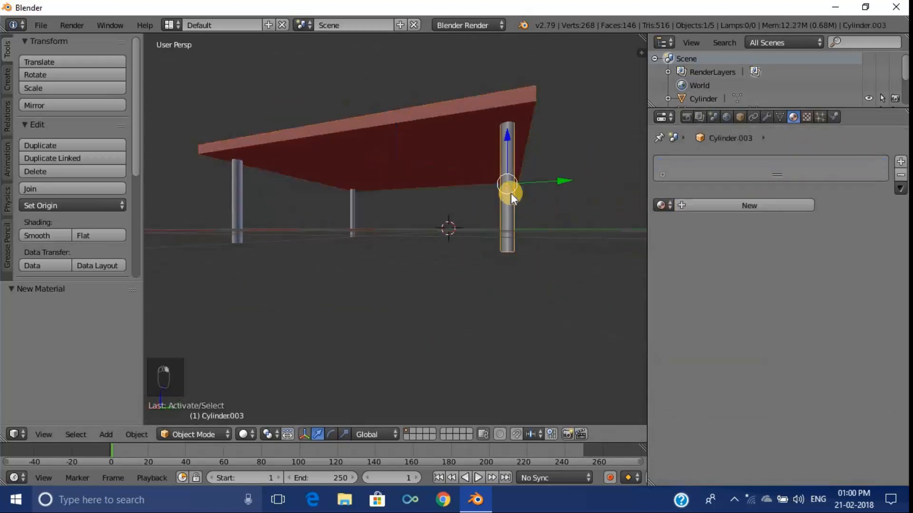
{"action": "right_click", "coordinate": [358, 210]}
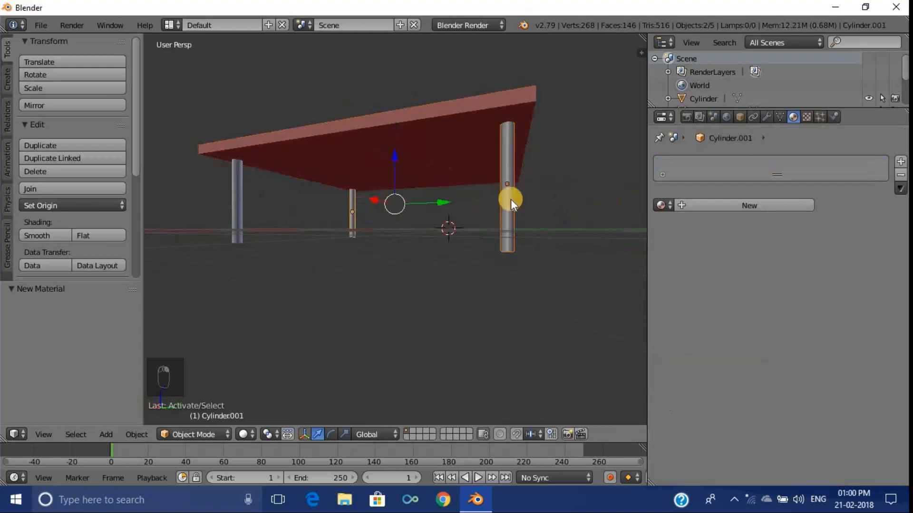
{"action": "middle_click_drag", "start_coordinate": [511, 199], "coordinate": [466, 215]}
{"action": "right_click", "coordinate": [464, 219], "text": "shift"}
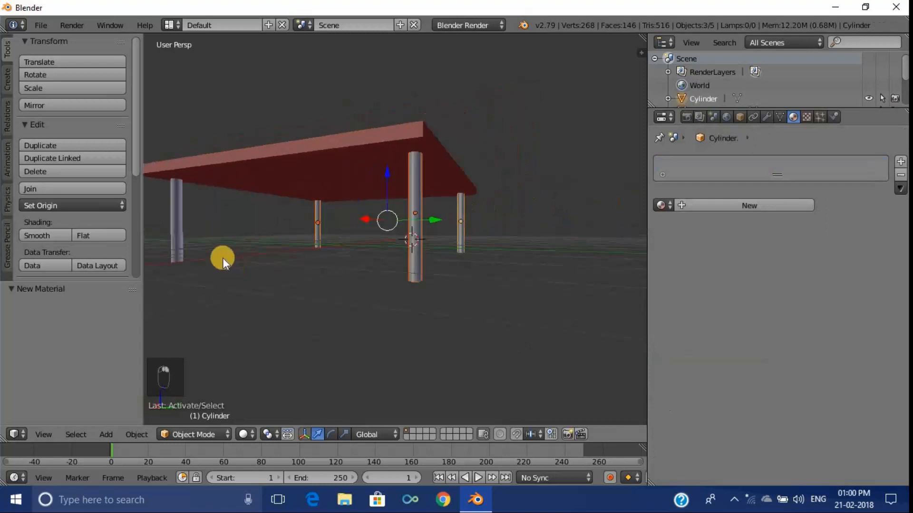
{"action": "right_click", "coordinate": [176, 237], "text": "shift"}
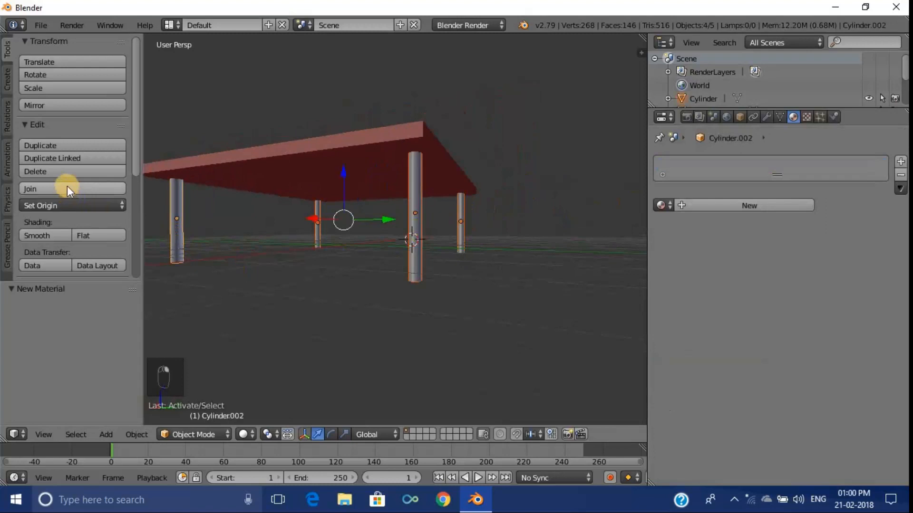
{"action": "left_click", "coordinate": [67, 189]}
Create a new material for the joined legs and name it "tabel leg"
{"action": "middle_click_drag", "start_coordinate": [329, 248], "coordinate": [499, 200]}
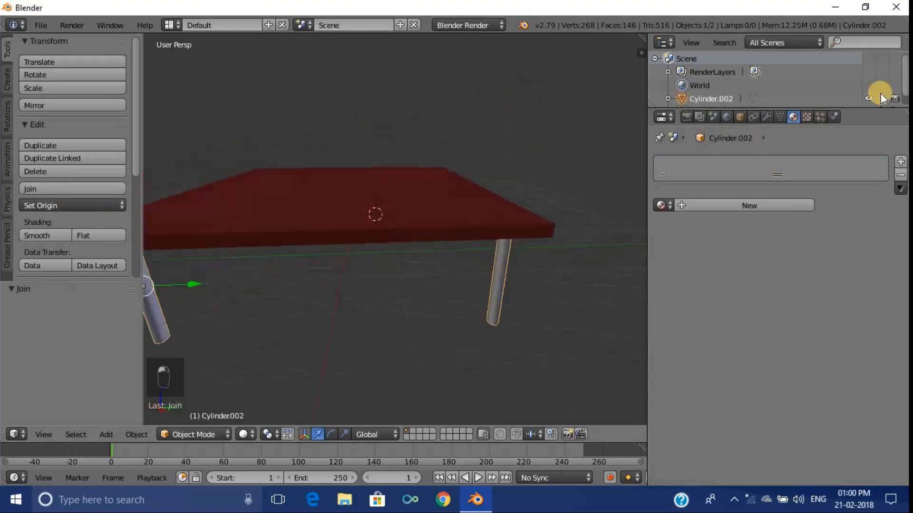
{"action": "left_click", "coordinate": [744, 205]}
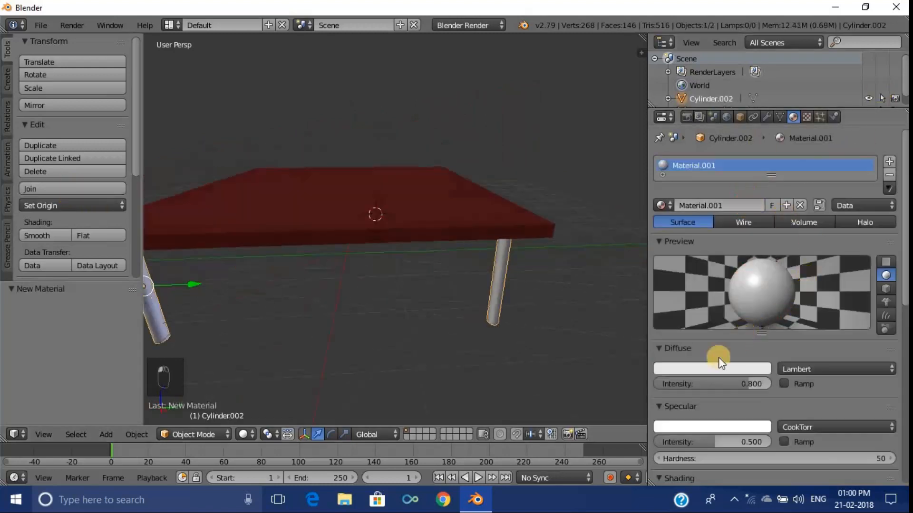
{"action": "double_click", "coordinate": [698, 161]}
{"action": "key", "text": "BackSpace"}
{"action": "type", "text": "tabel leg"}
{"action": "key", "text": "Return"}
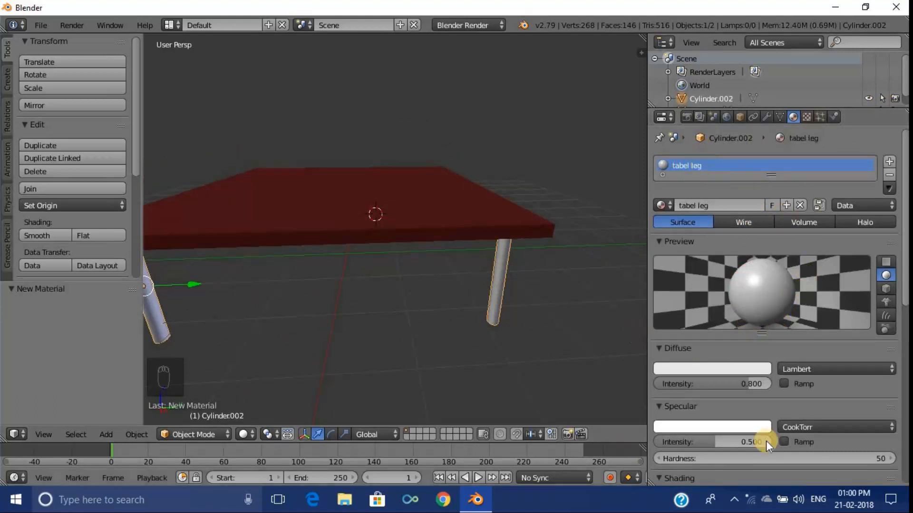
Set the diffuse colour of the table legs' material to a bright pink
{"action": "left_click", "coordinate": [733, 370]}
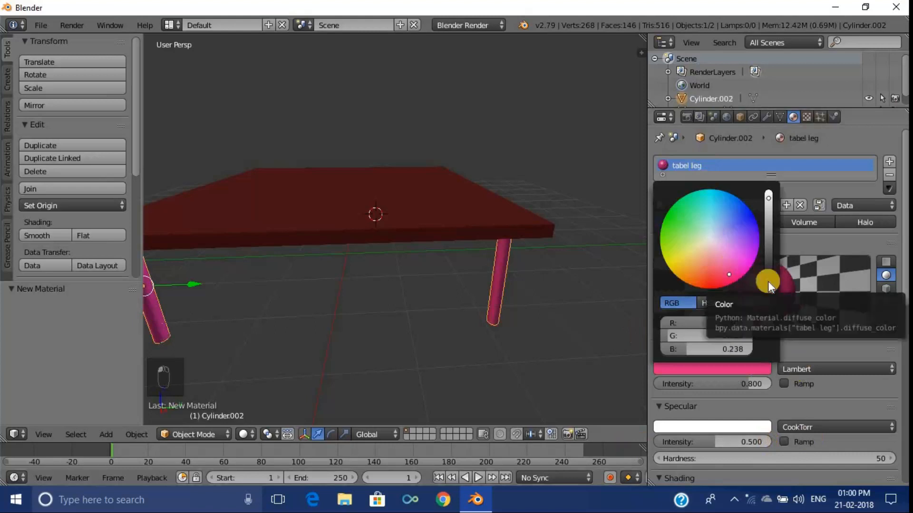
{"action": "scroll", "coordinate": [540, 299], "scroll_direction": "down", "scroll_amount": 2}
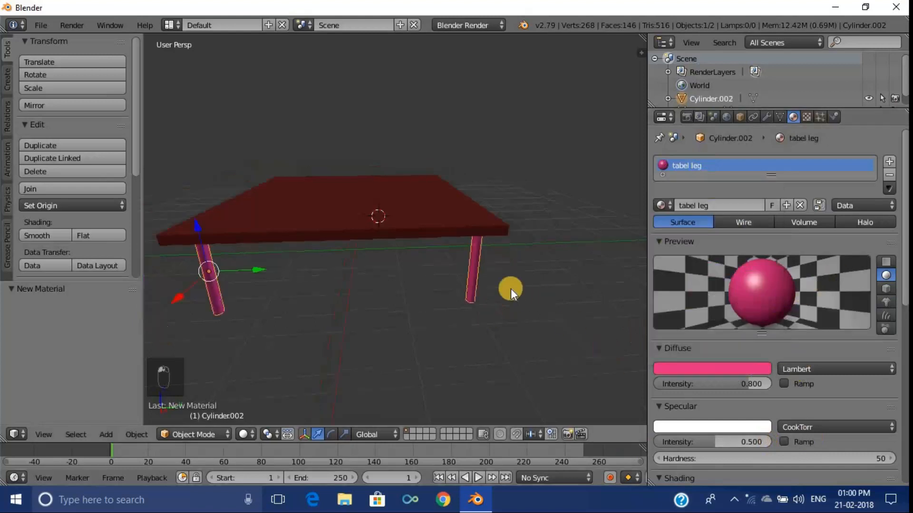
{"action": "middle_click_drag", "start_coordinate": [510, 289], "coordinate": [469, 239]}
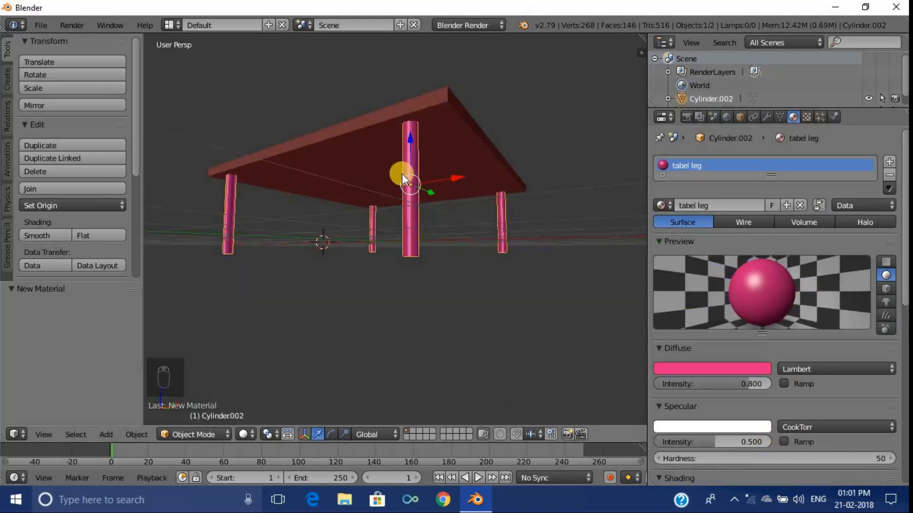
Join the tabletop with the legs into one object and give it smooth shading
{"action": "right_click", "coordinate": [375, 124]}
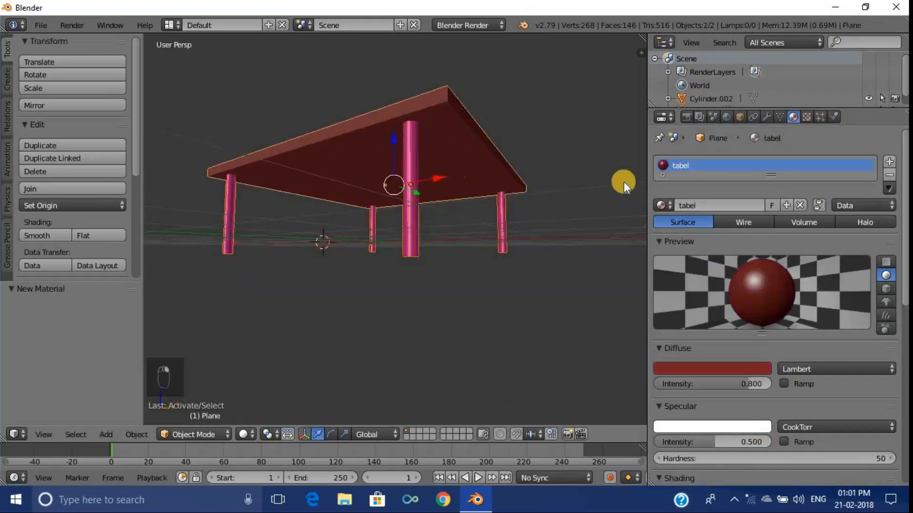
{"action": "left_click", "coordinate": [57, 189]}
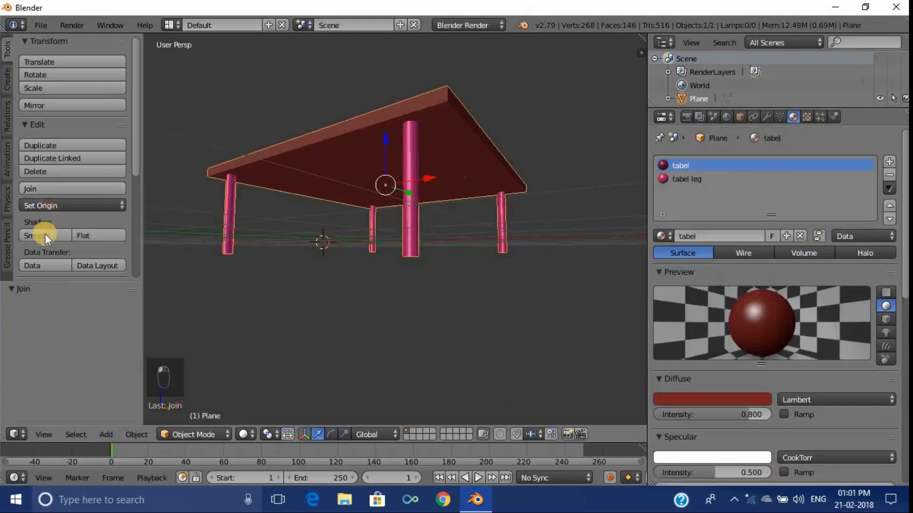
{"action": "left_click", "coordinate": [45, 236]}
{"action": "middle_click_drag", "start_coordinate": [166, 256], "coordinate": [343, 306]}
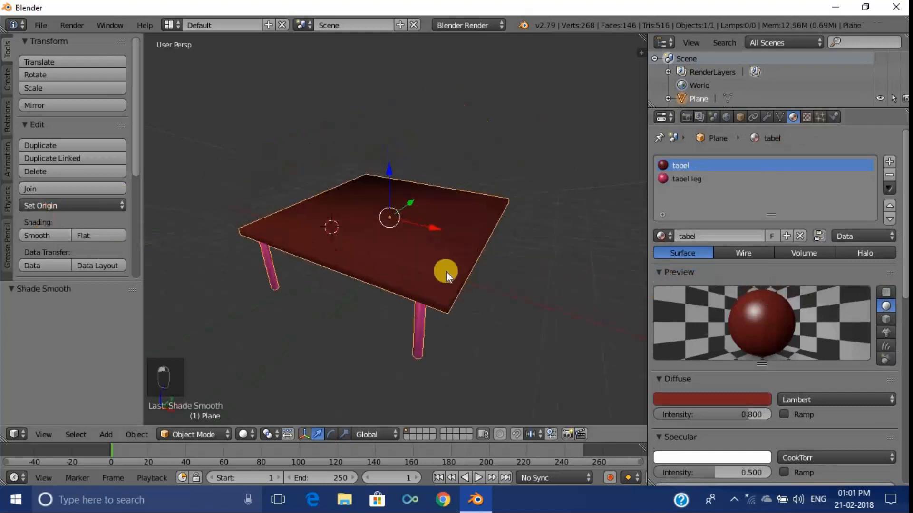
Scale the whole table down by a factor of 0.700 and back up by about 1.566
{"action": "key", "text": "s"}
{"action": "left_click", "coordinate": [431, 286]}
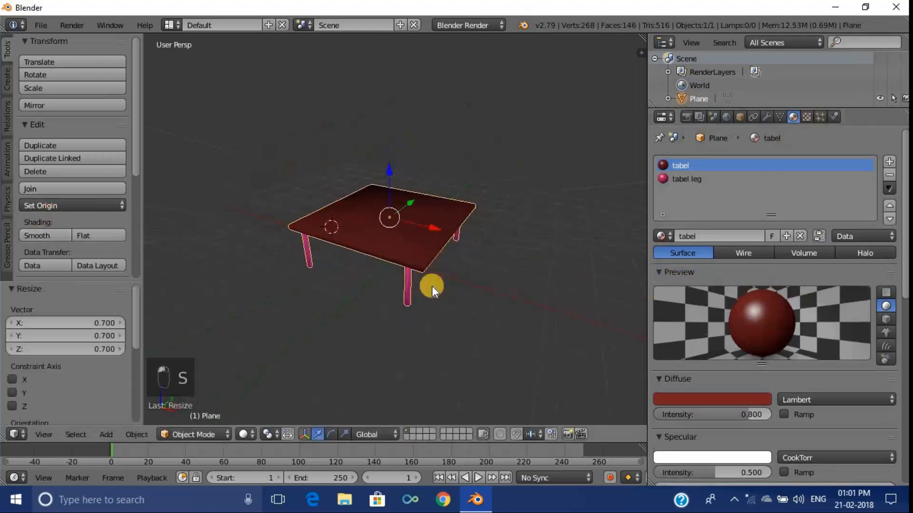
{"action": "middle_click_drag", "start_coordinate": [432, 286], "coordinate": [365, 279]}
{"action": "middle_click_drag", "start_coordinate": [404, 415], "coordinate": [385, 340]}
{"action": "key", "text": "s"}
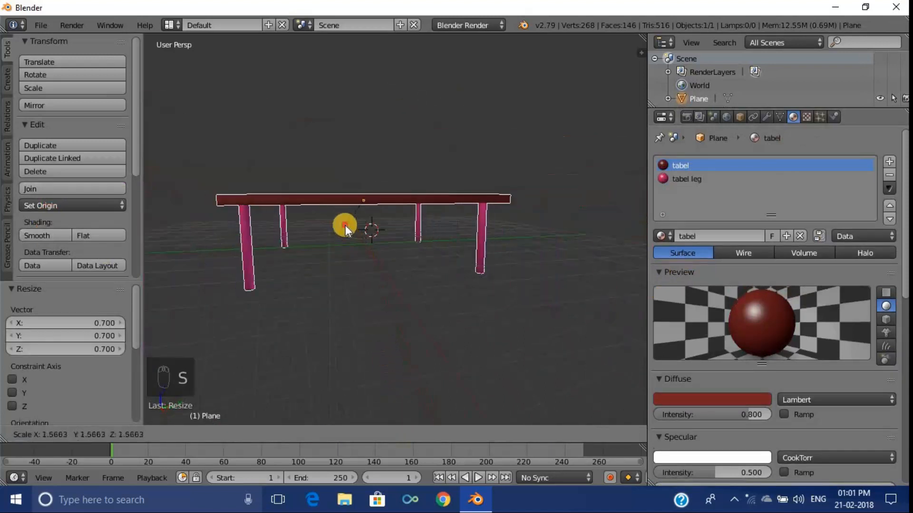
{"action": "left_click", "coordinate": [346, 226]}
{"action": "middle_click_drag", "start_coordinate": [375, 261], "coordinate": [521, 370]}
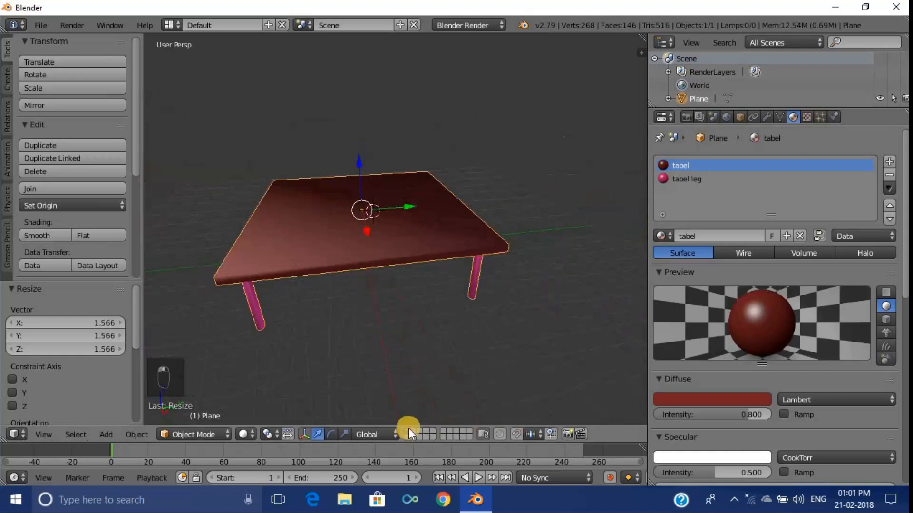
Switch to the empty second scene layer and snap the 3D cursor to the centre
{"action": "key", "text": "Delete"}
{"action": "left_click", "coordinate": [193, 433]}
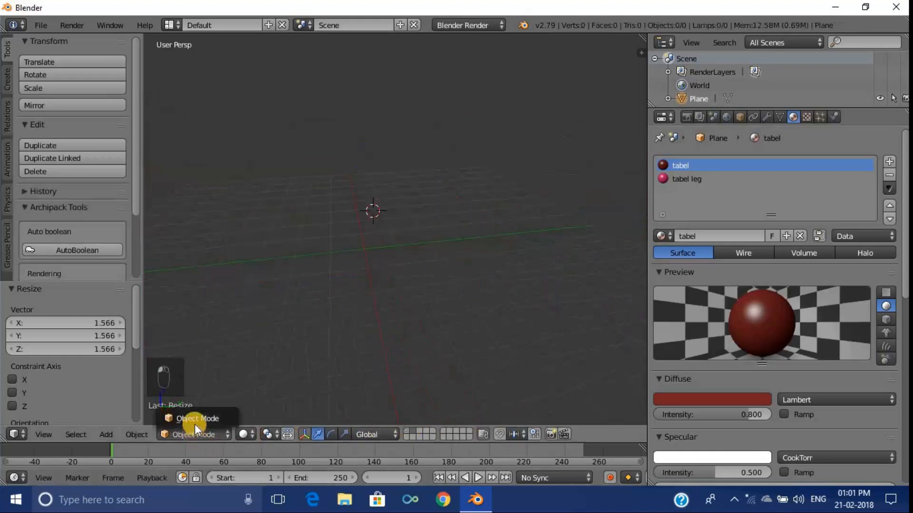
{"action": "left_click", "coordinate": [199, 434]}
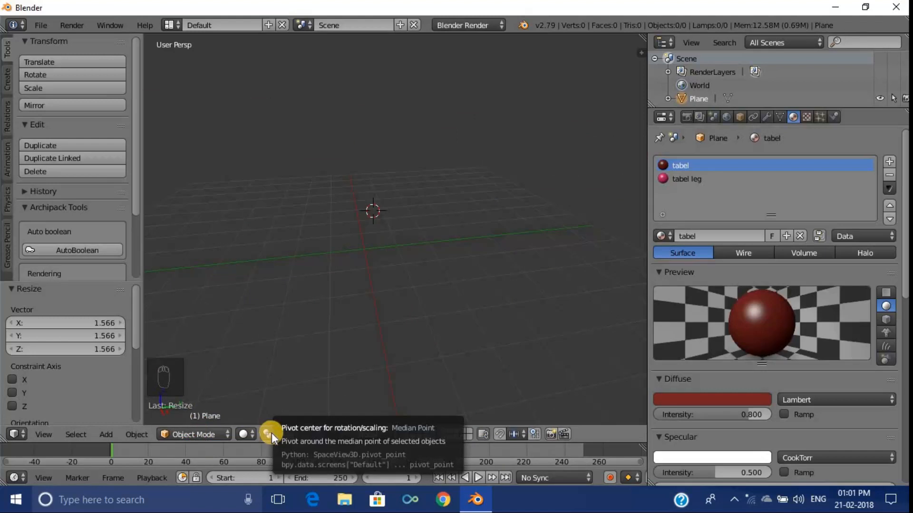
{"action": "key", "text": "KP_1"}
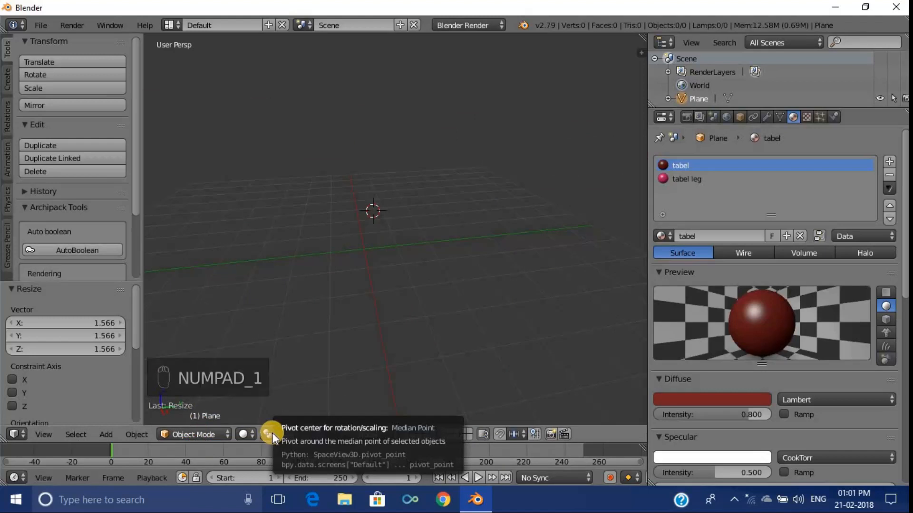
{"action": "key", "text": "shift+s"}
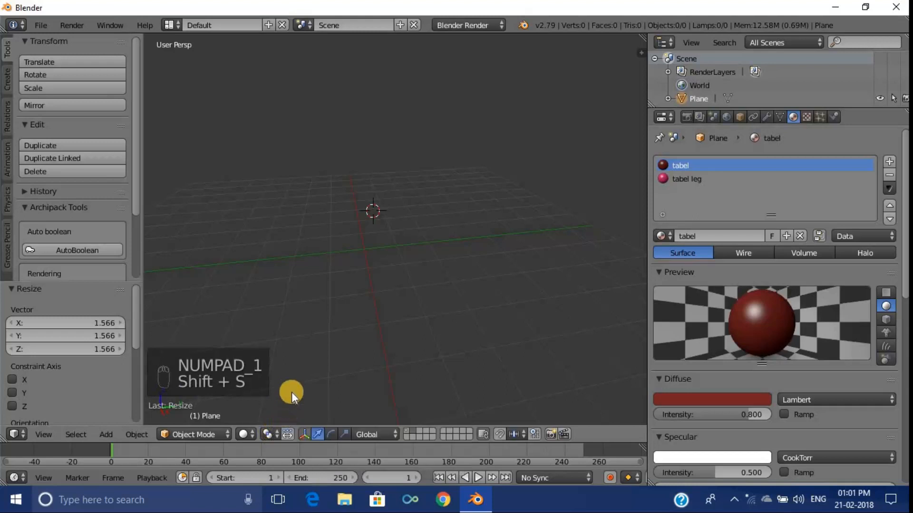
{"action": "key", "text": "shift+s"}
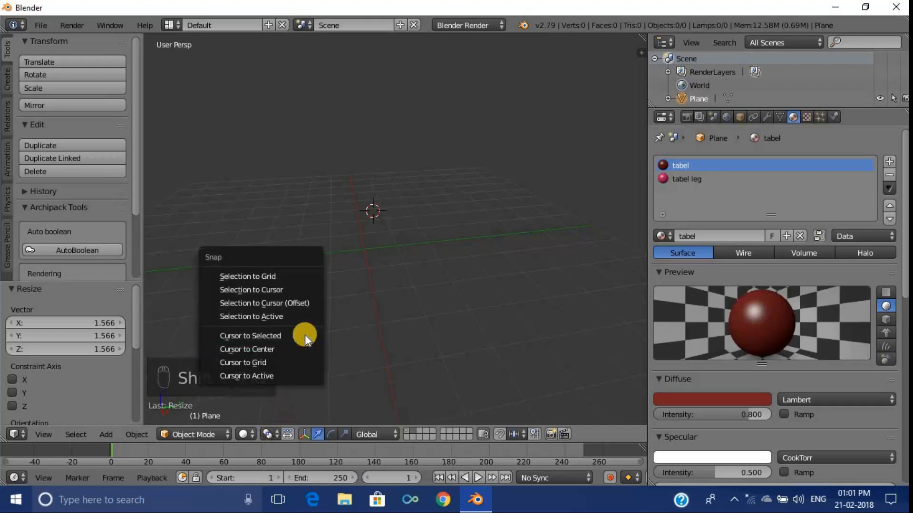
{"action": "left_click", "coordinate": [264, 349]}
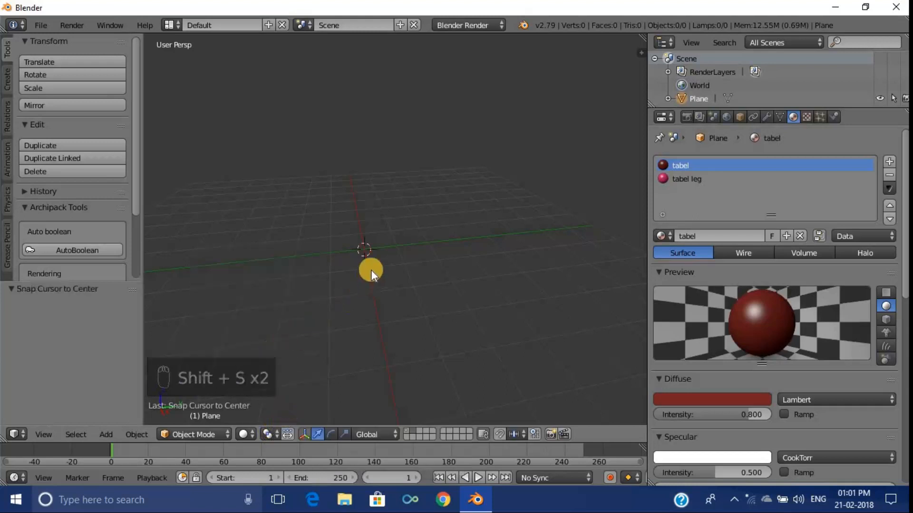
Add a mesh plane at the scene centre in front view and raise it about 1.139 units along Z
{"action": "key", "text": "KP_1"}
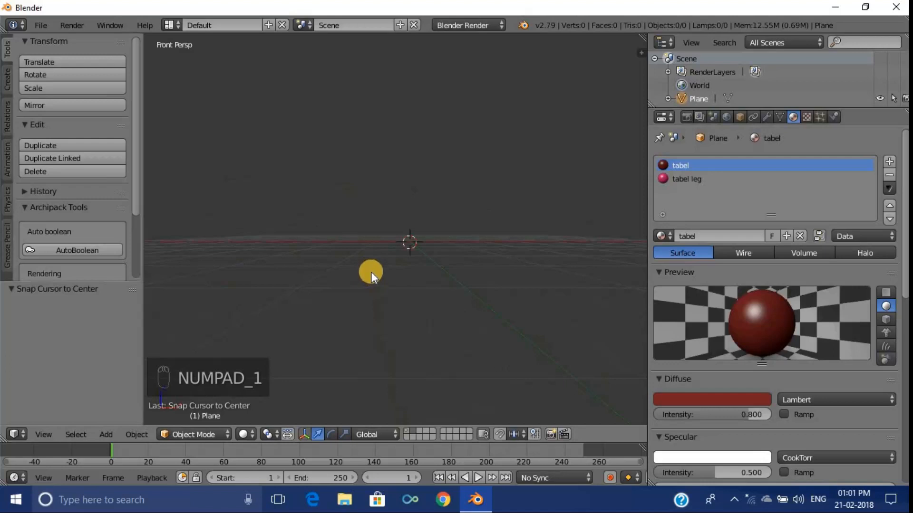
{"action": "key", "text": "KP_1"}
{"action": "middle_click_drag", "start_coordinate": [367, 252], "coordinate": [371, 267]}
{"action": "key", "text": "KP_1"}
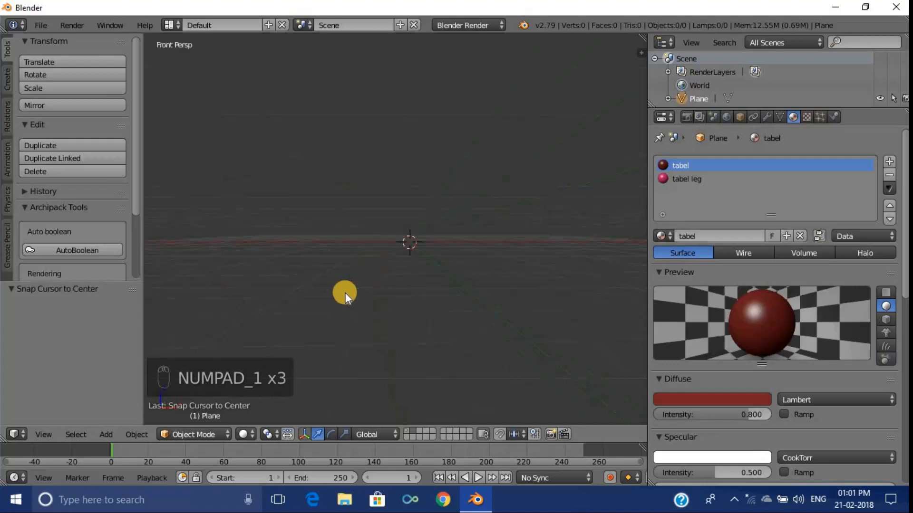
{"action": "key", "text": "shift+s"}
{"action": "left_click", "coordinate": [345, 293]}
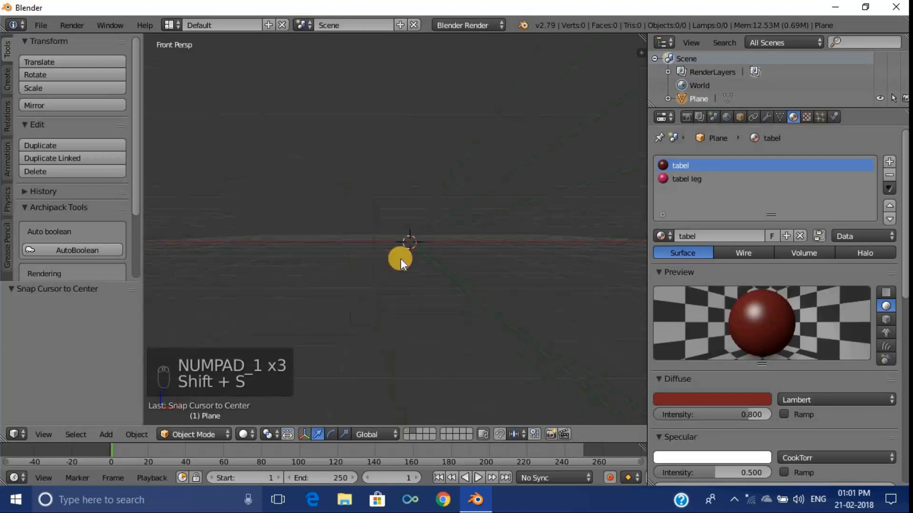
{"action": "key", "text": "shift+a"}
{"action": "mouse_move", "coordinate": [400, 259]}
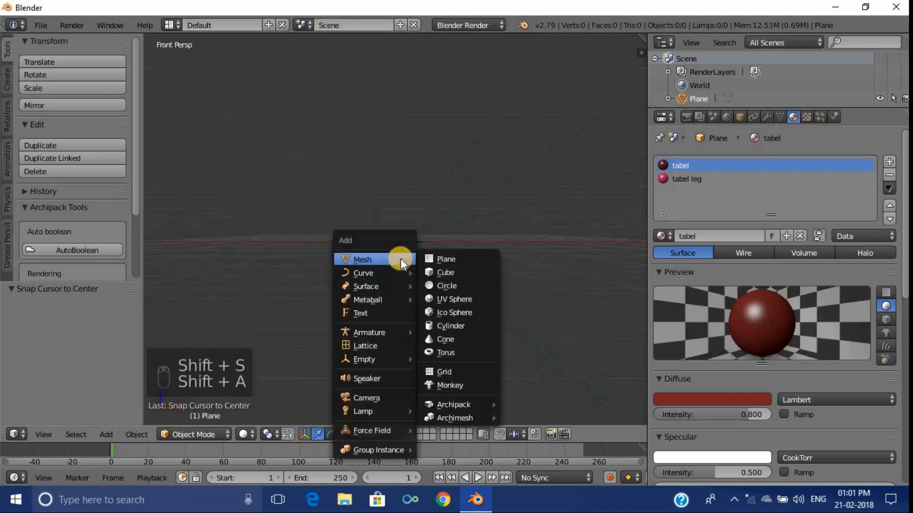
{"action": "left_click", "coordinate": [435, 260]}
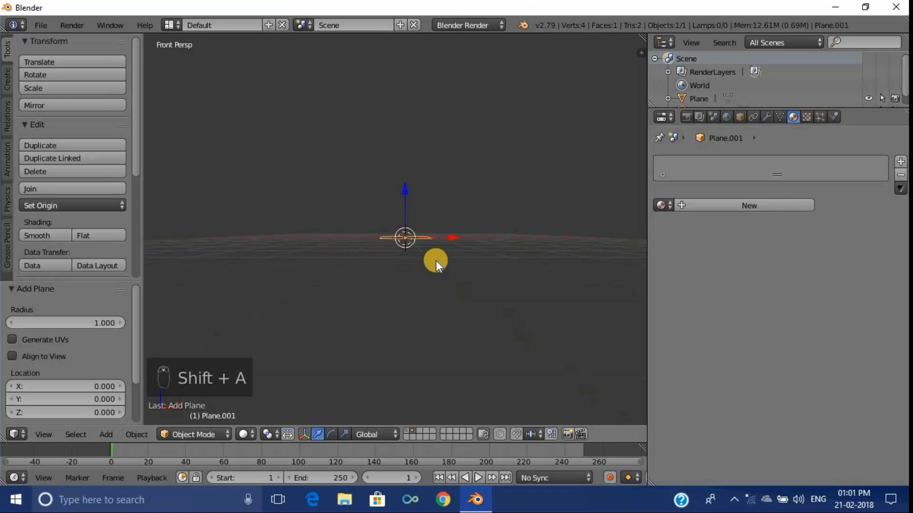
{"action": "left_click_drag", "start_coordinate": [404, 201], "coordinate": [406, 174]}
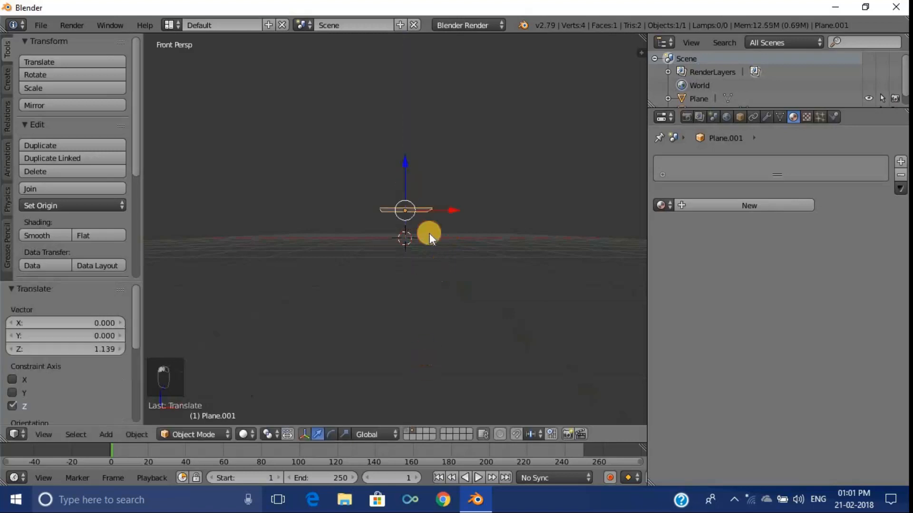
Extrude the plane's face upward about 0.250 units into a slab and return to Object Mode
{"action": "middle_click_drag", "start_coordinate": [430, 233], "coordinate": [418, 351]}
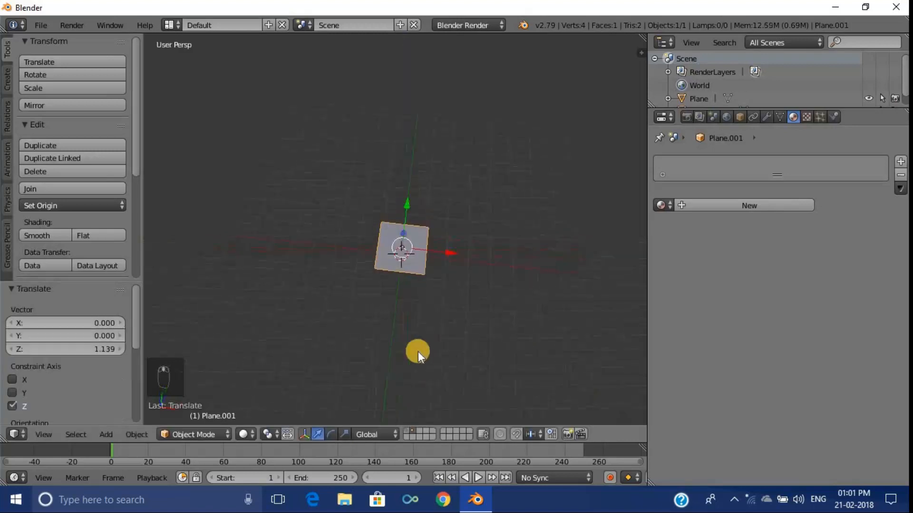
{"action": "middle_click_drag", "start_coordinate": [420, 273], "coordinate": [437, 224]}
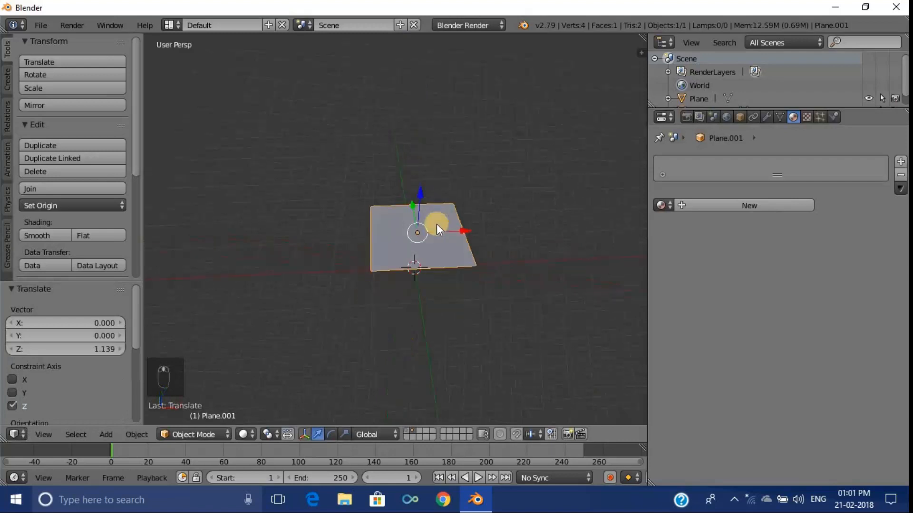
{"action": "key", "text": "Tab"}
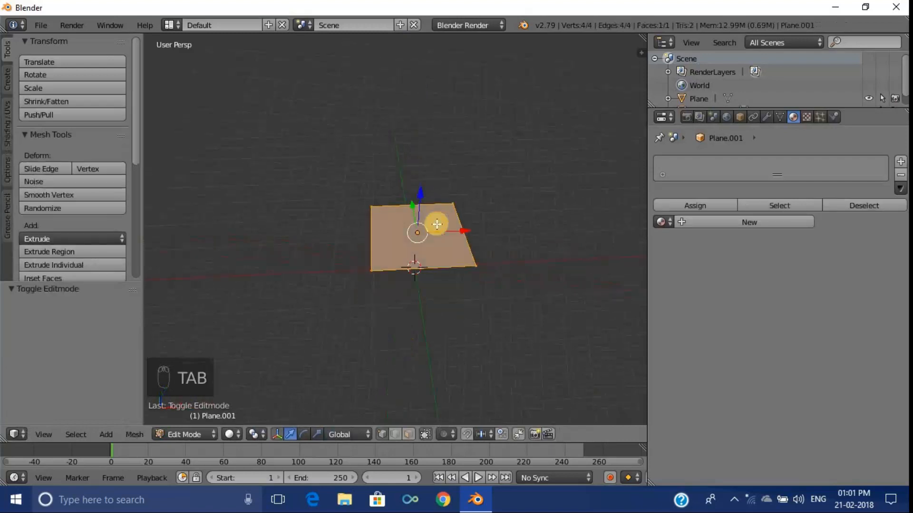
{"action": "key", "text": "e"}
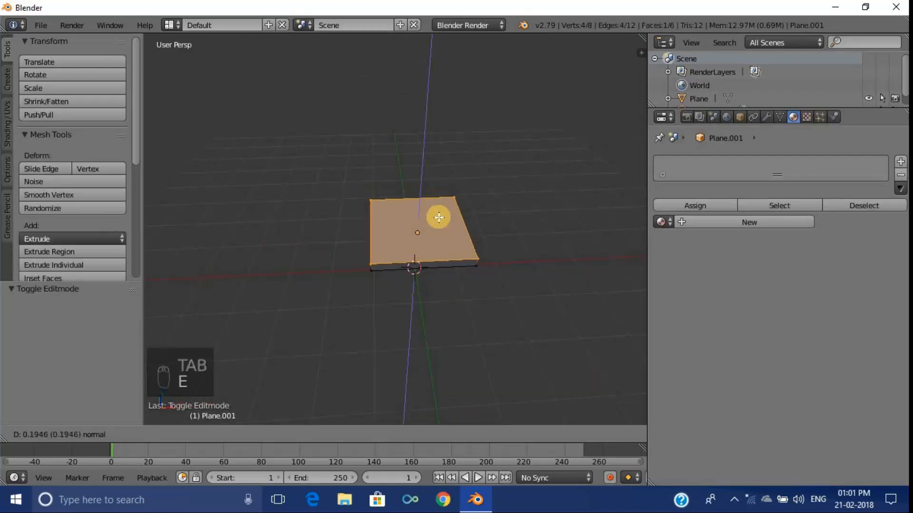
{"action": "left_click", "coordinate": [438, 217]}
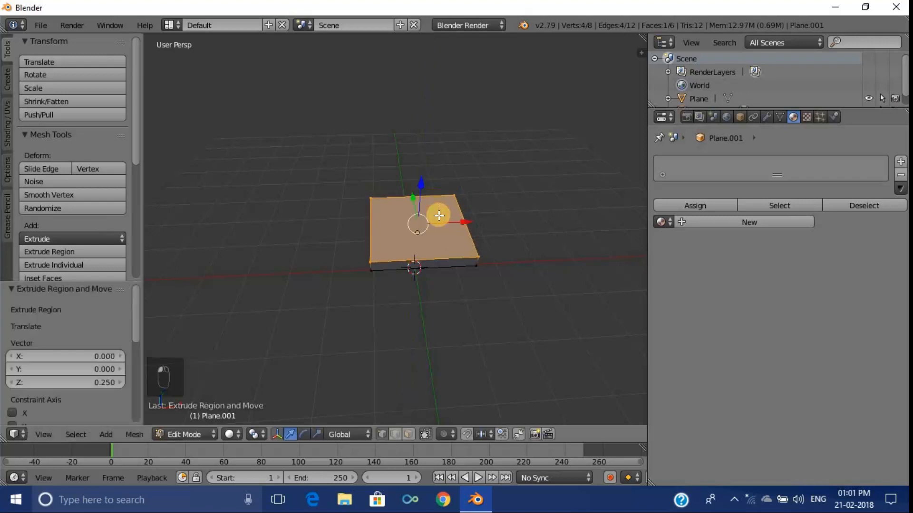
{"action": "key", "text": "Tab"}
{"action": "middle_click_drag", "start_coordinate": [438, 214], "coordinate": [437, 183]}
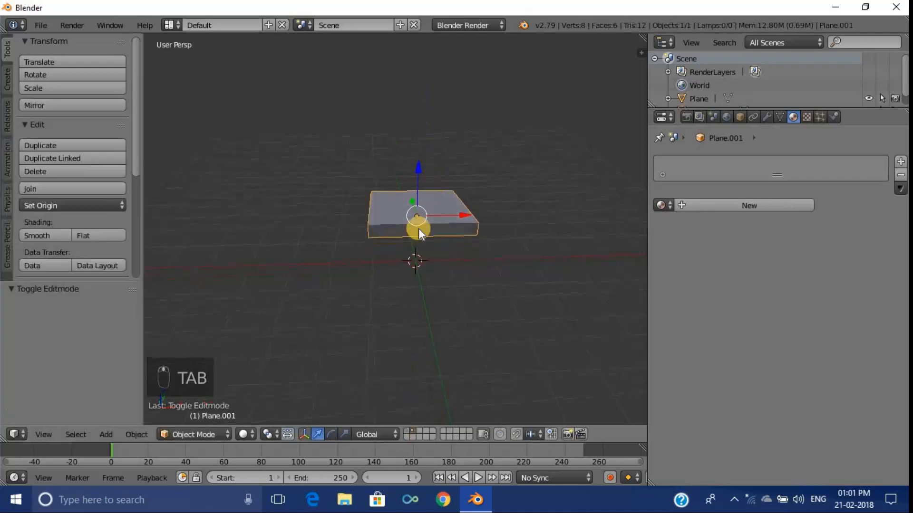
Thin the slab by moving its top face down about 0.121 and up about 0.015 along Z, and shade it smooth
{"action": "key", "text": "Tab"}
{"action": "left_click_drag", "start_coordinate": [418, 160], "coordinate": [421, 203]}
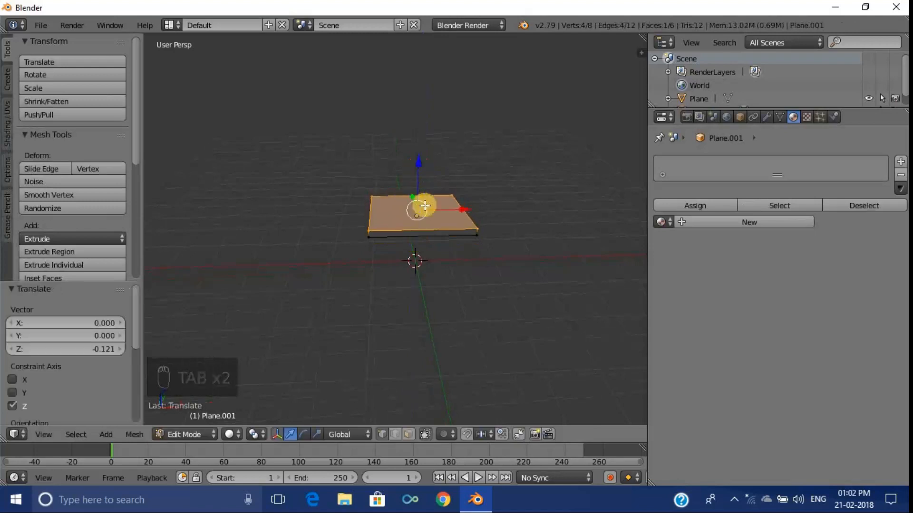
{"action": "middle_click_drag", "start_coordinate": [423, 249], "coordinate": [427, 227]}
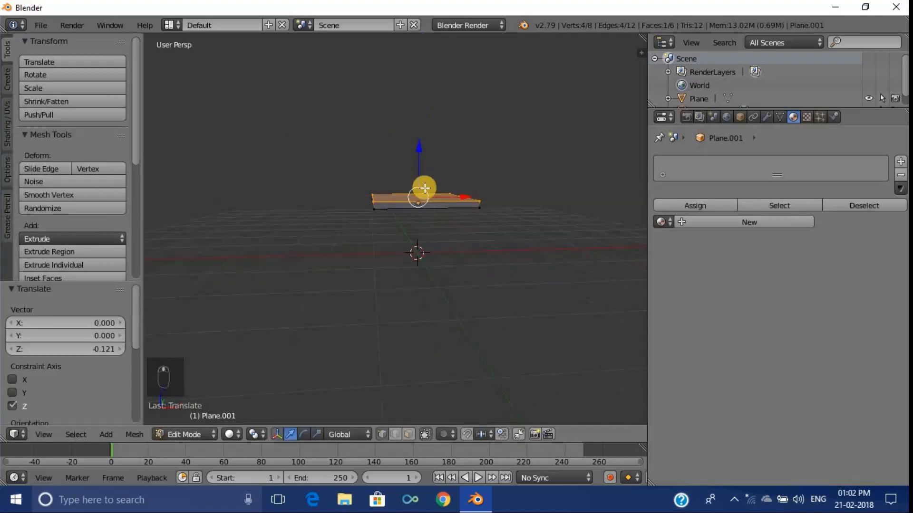
{"action": "left_click_drag", "start_coordinate": [418, 166], "coordinate": [417, 162]}
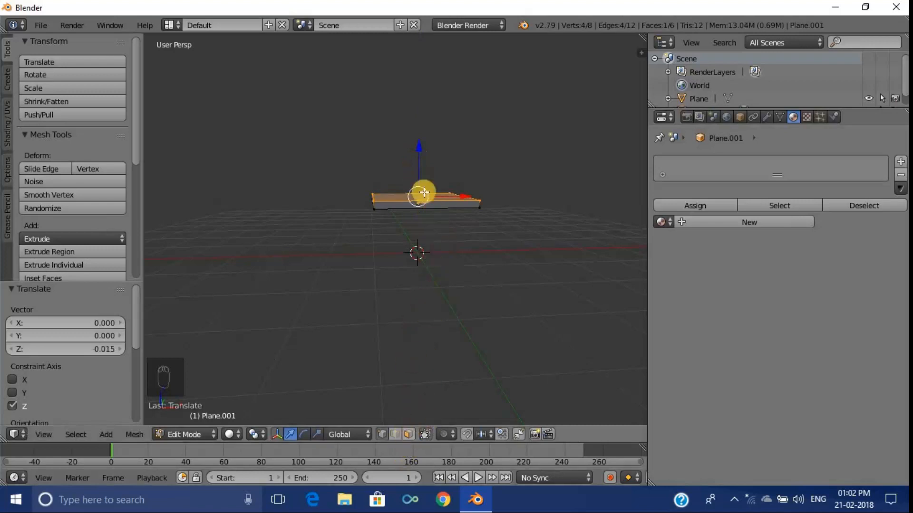
{"action": "key", "text": "Tab"}
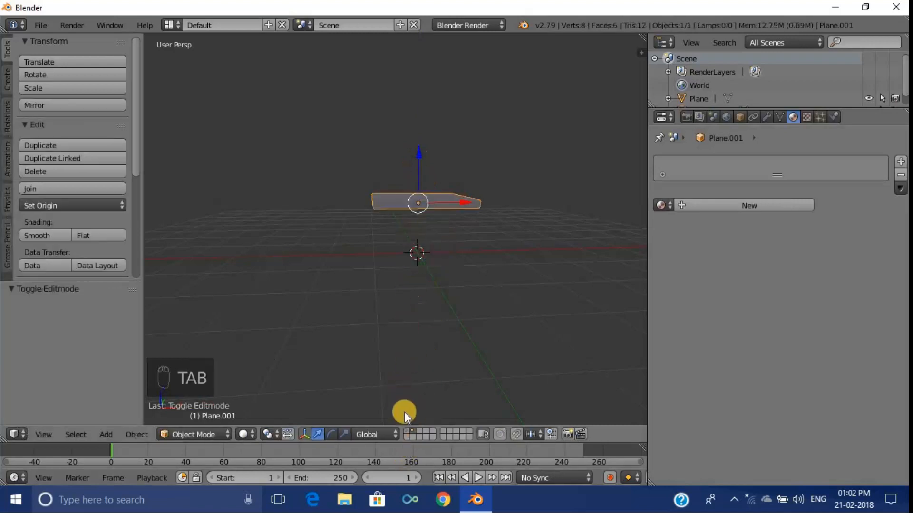
{"action": "left_click", "coordinate": [38, 234]}
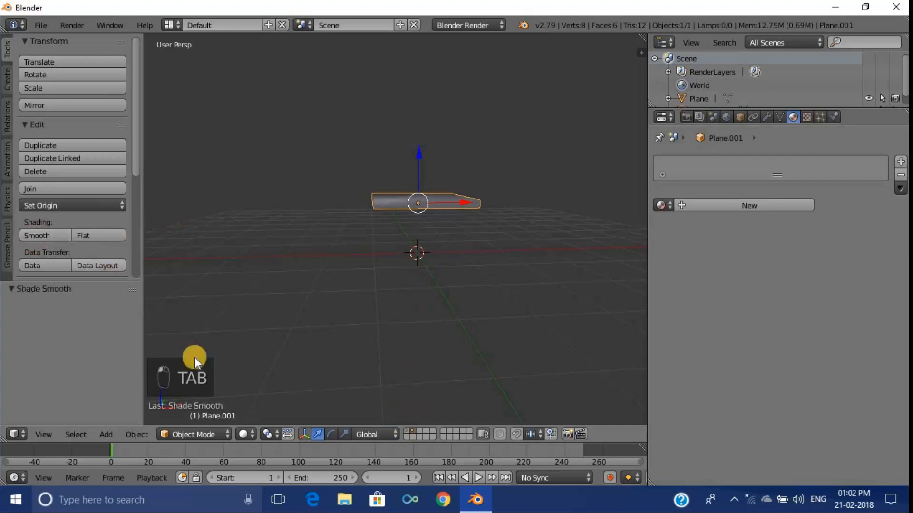
Show the first layer, select the table there, and return to the slab on the second layer
{"action": "left_click", "coordinate": [406, 431]}
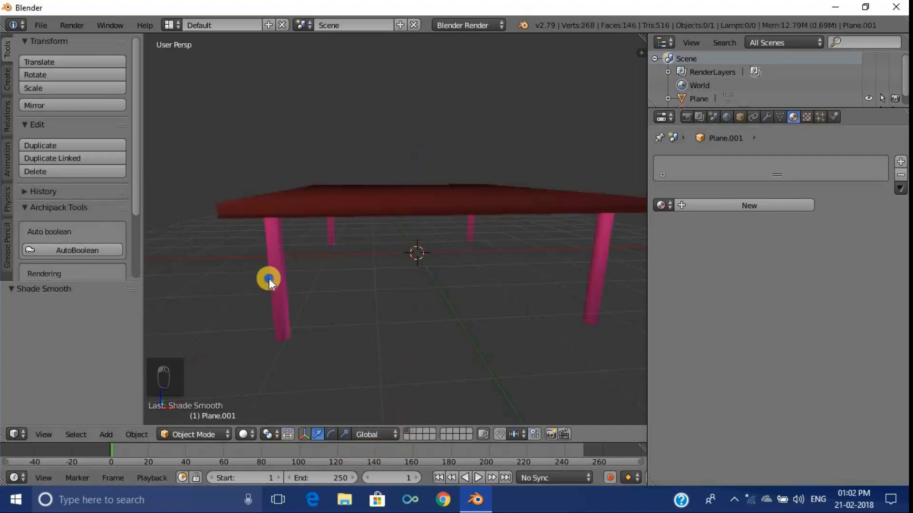
{"action": "right_click", "coordinate": [269, 279]}
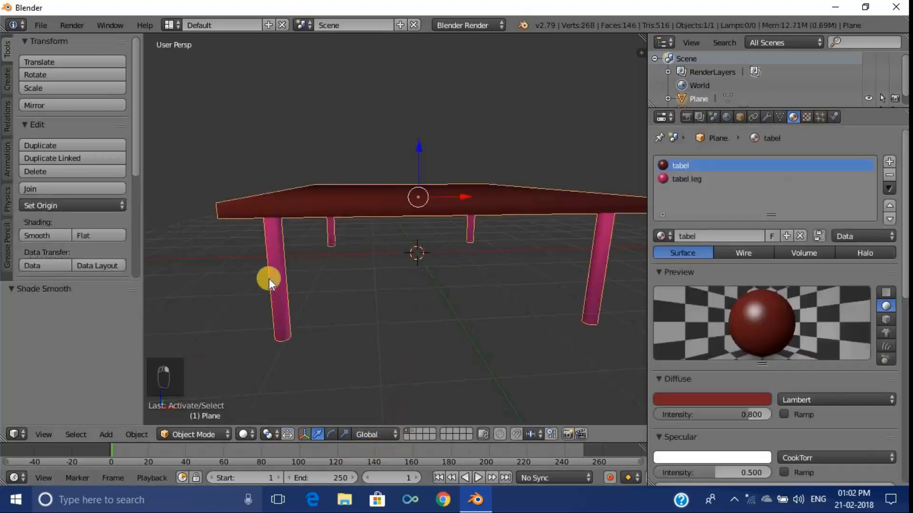
{"action": "left_click", "coordinate": [412, 431]}
{"action": "middle_click_drag", "start_coordinate": [450, 247], "coordinate": [426, 276]}
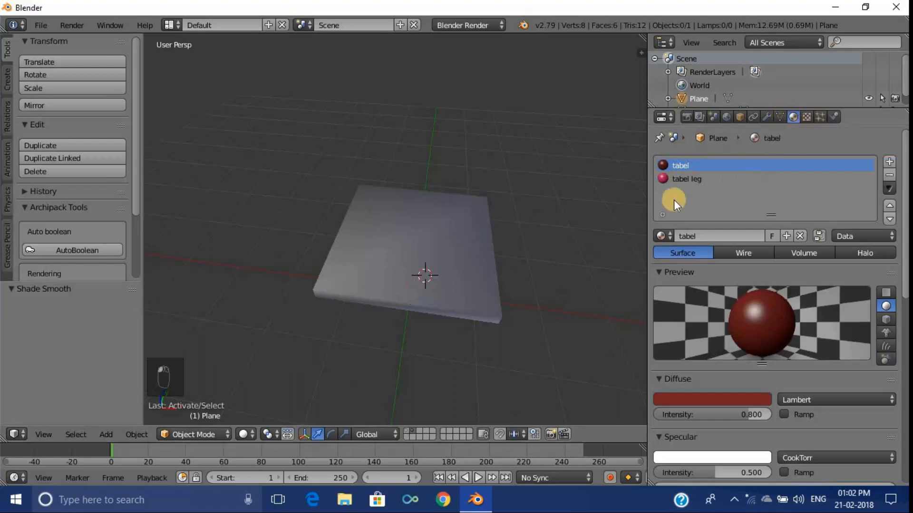
{"action": "left_click", "coordinate": [410, 430]}
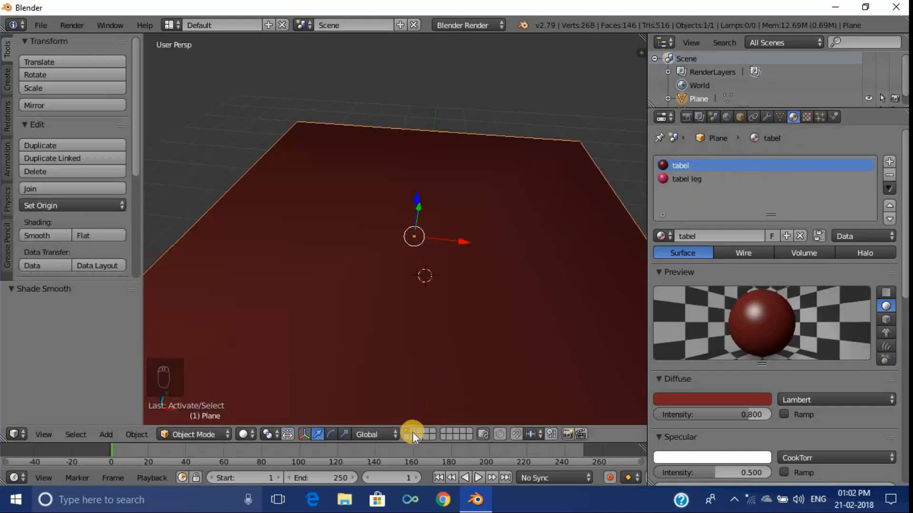
{"action": "left_click", "coordinate": [413, 432]}
{"action": "left_click", "coordinate": [704, 120]}
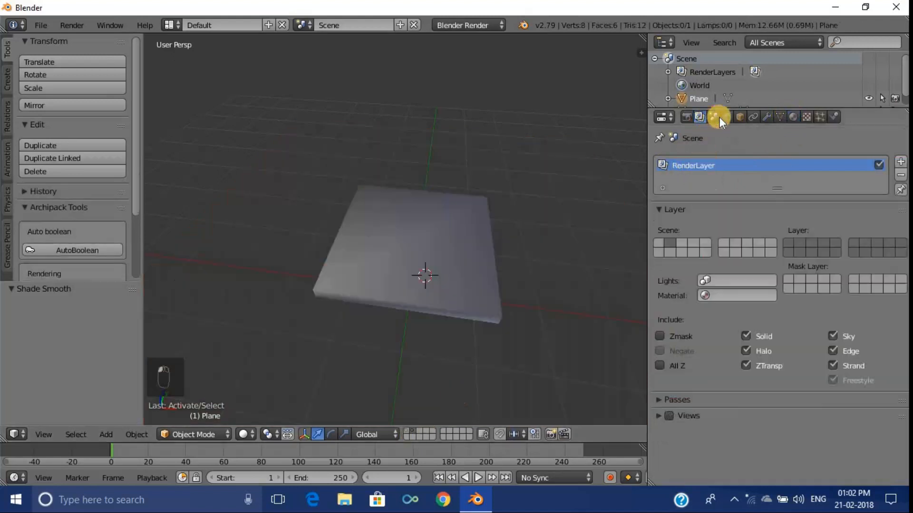
{"action": "left_click", "coordinate": [725, 116]}
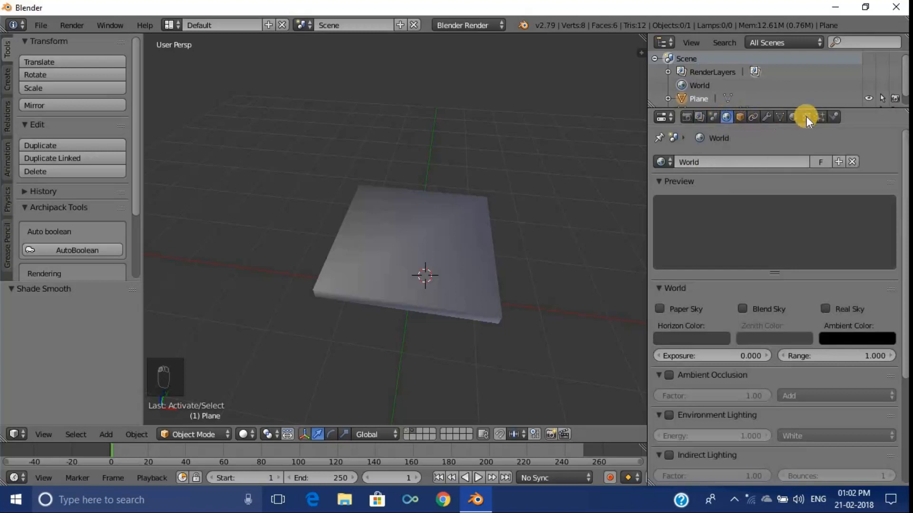
{"action": "left_click", "coordinate": [792, 117]}
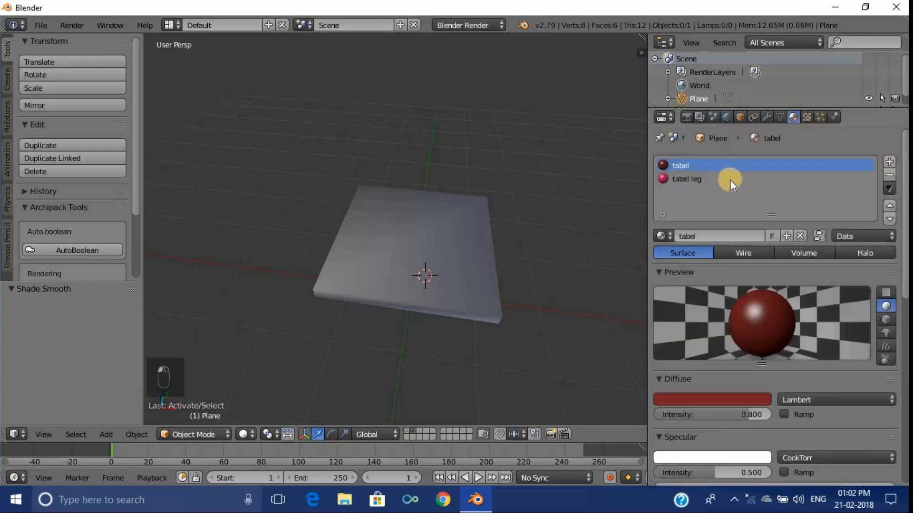
{"action": "left_click", "coordinate": [691, 179]}
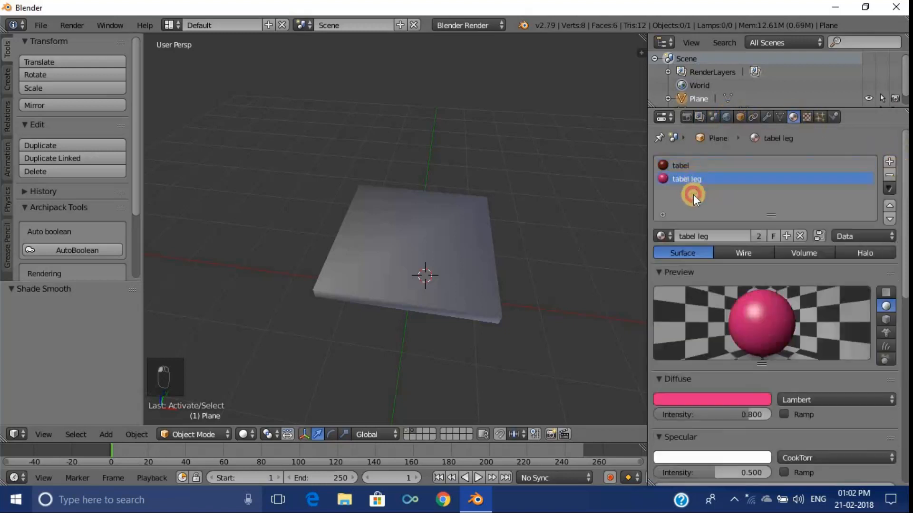
Add a third material slot to the table with a new material and set its diffuse colour to purple
{"action": "left_click", "coordinate": [888, 162]}
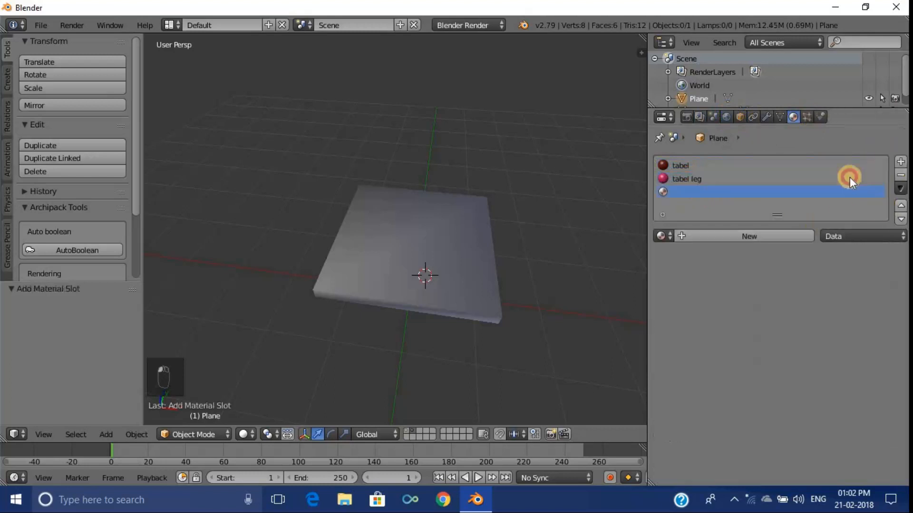
{"action": "left_click", "coordinate": [718, 240]}
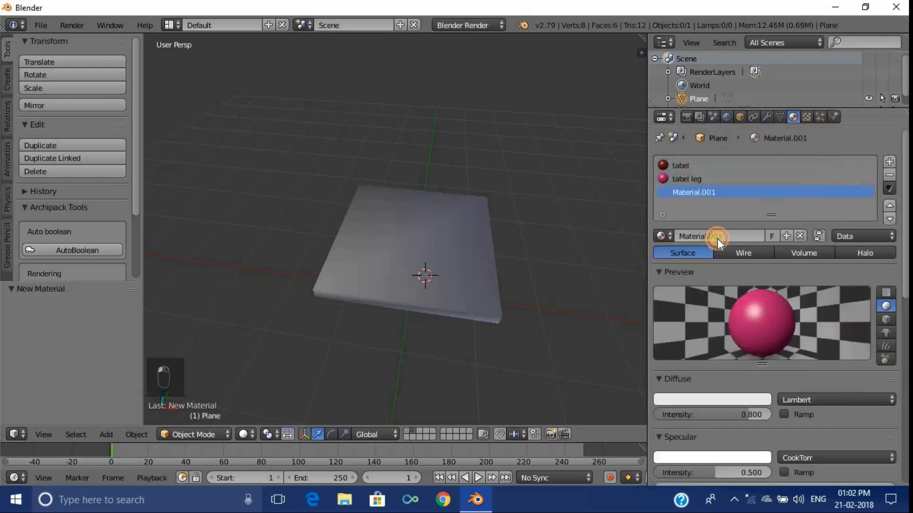
{"action": "left_click", "coordinate": [716, 403]}
{"action": "left_click", "coordinate": [717, 401]}
{"action": "left_click", "coordinate": [717, 401]}
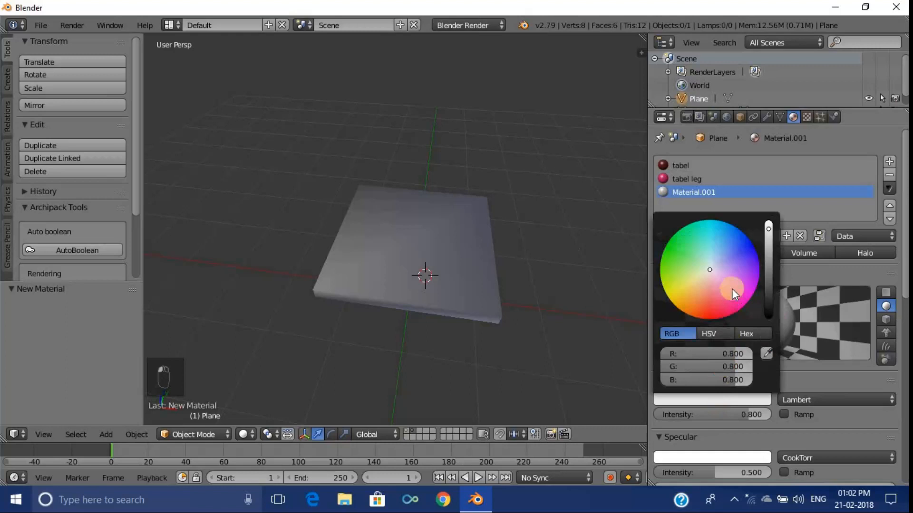
{"action": "left_click", "coordinate": [732, 289]}
{"action": "left_click", "coordinate": [744, 284]}
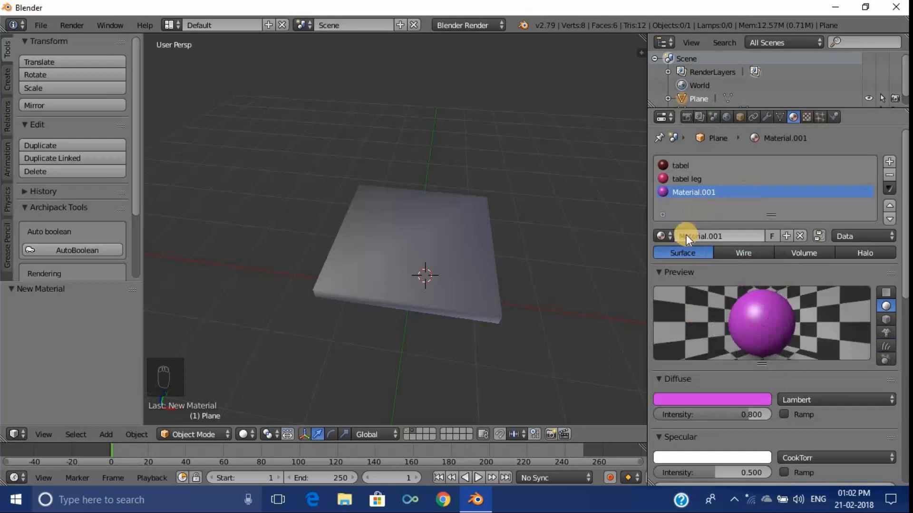
Turn shader nodes on and back off for the purple material, and expand the material list's filter options
{"action": "right_click", "coordinate": [711, 189]}
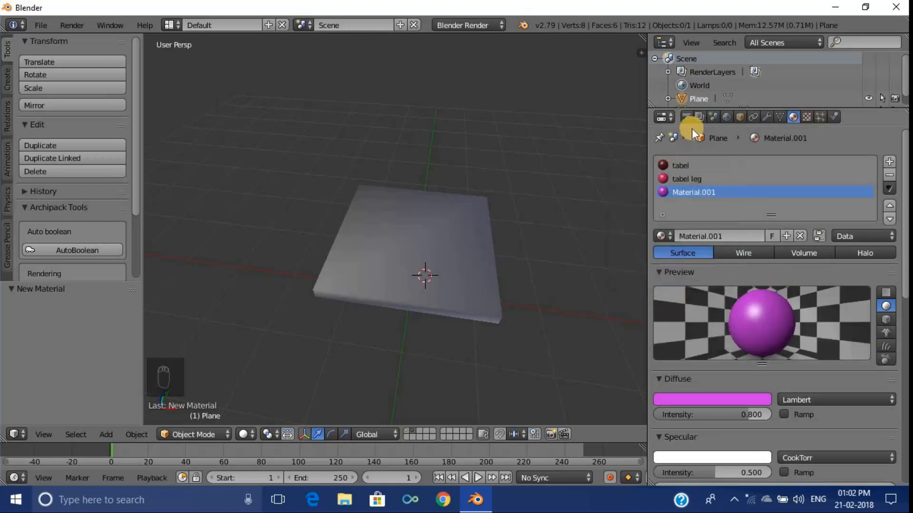
{"action": "scroll", "coordinate": [702, 171], "scroll_direction": "down", "scroll_amount": 3}
{"action": "scroll", "coordinate": [703, 170], "scroll_direction": "up", "scroll_amount": 3}
{"action": "left_click", "coordinate": [819, 234]}
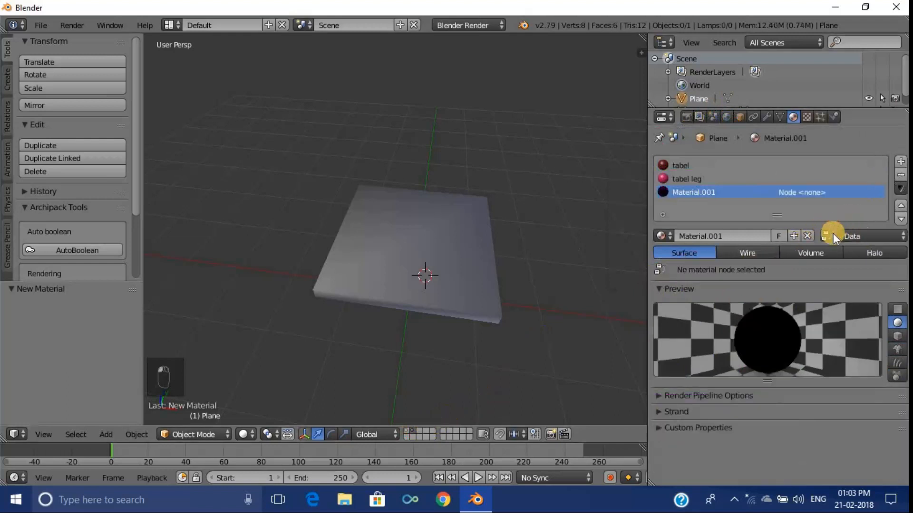
{"action": "left_click", "coordinate": [824, 234]}
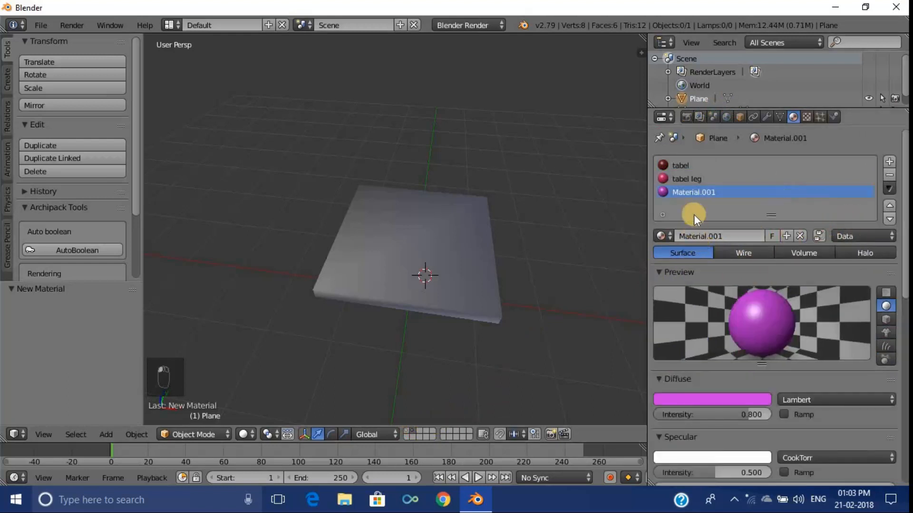
{"action": "right_click", "coordinate": [702, 191]}
{"action": "left_click", "coordinate": [659, 309]}
{"action": "left_click", "coordinate": [660, 212]}
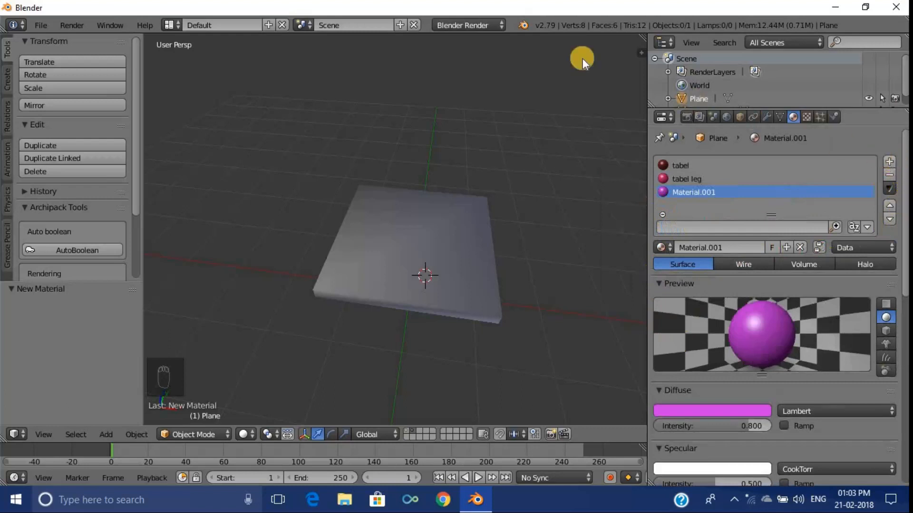
Undo the purple material and all the slab work, back to only the joined table on the first layer
{"action": "key", "text": "ctrl+z"}
{"action": "key", "text": "ctrl+z"}
{"action": "key", "text": "ctrl+z"}
{"action": "key", "text": "ctrl+z"}
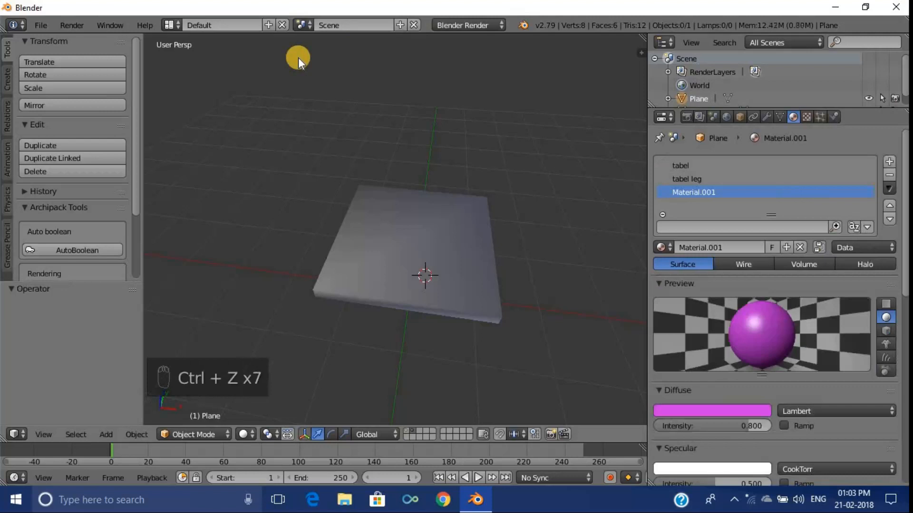
{"action": "key", "text": "ctrl+z"}
{"action": "key", "text": "ctrl+z"}
{"action": "key", "text": "ctrl+z"}
{"action": "key", "text": "ctrl+z"}
{"action": "key", "text": "ctrl+z"}
{"action": "key", "text": "ctrl+z"}
{"action": "key", "text": "ctrl+z"}
{"action": "key", "text": "ctrl+z"}
{"action": "key", "text": "ctrl+z"}
{"action": "key", "text": "ctrl+z"}
{"action": "key", "text": "ctrl+z"}
{"action": "key", "text": "ctrl+z"}
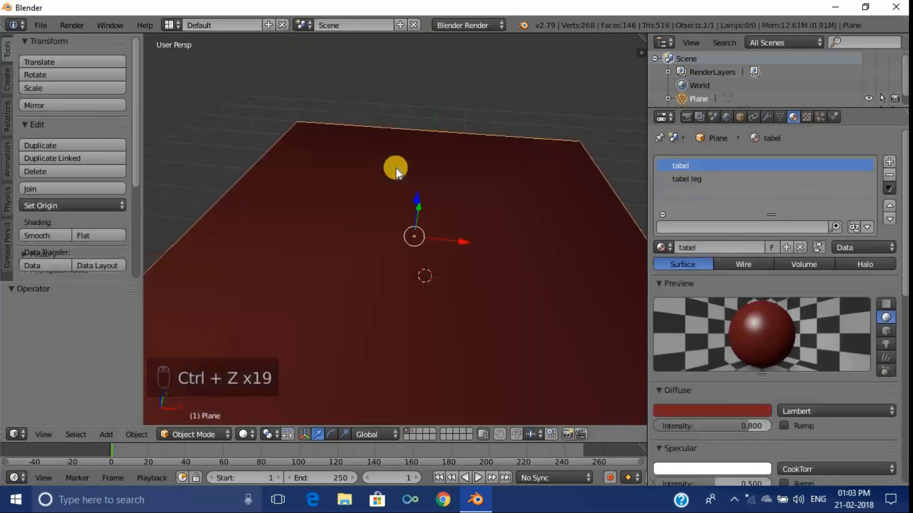
{"action": "key", "text": "ctrl+z"}
{"action": "key", "text": "ctrl+z"}
{"action": "key", "text": "ctrl+z"}
{"action": "key", "text": "ctrl+z"}
{"action": "key", "text": "ctrl+z"}
{"action": "key", "text": "ctrl+z"}
{"action": "key", "text": "ctrl+z"}
{"action": "key", "text": "ctrl+z"}
{"action": "key", "text": "ctrl+z"}
{"action": "key", "text": "ctrl+z"}
{"action": "key", "text": "ctrl+z"}
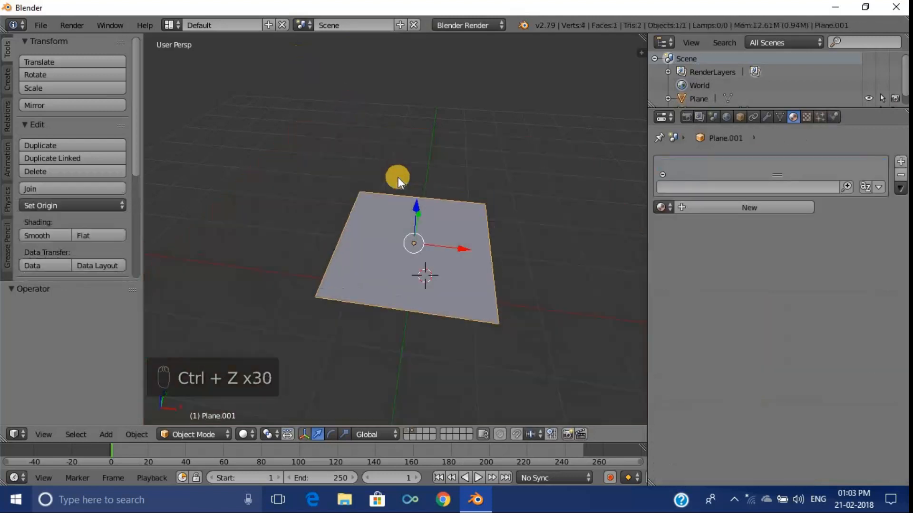
{"action": "key", "text": "ctrl+z"}
{"action": "key", "text": "ctrl+z"}
{"action": "key", "text": "ctrl+z"}
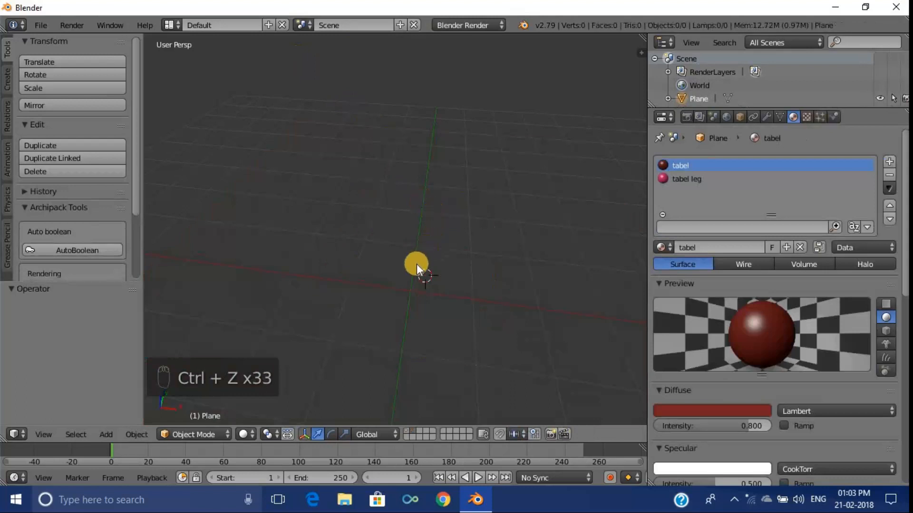
{"action": "key", "text": "ctrl+z"}
{"action": "key", "text": "ctrl+z"}
{"action": "key", "text": "ctrl+z"}
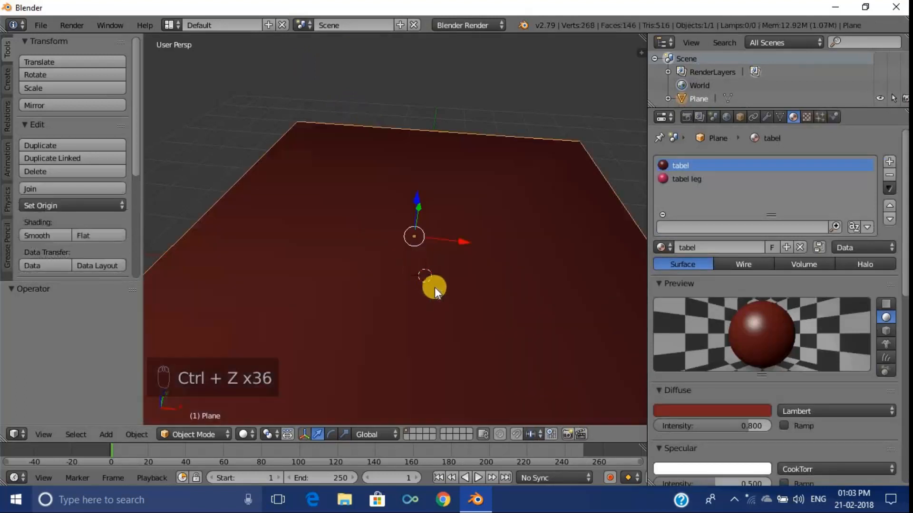
Display the render settings and widen the 3D view that shows the table
{"action": "scroll", "coordinate": [435, 287], "scroll_direction": "down", "scroll_amount": 5}
{"action": "middle_click_drag", "start_coordinate": [437, 281], "coordinate": [444, 222]}
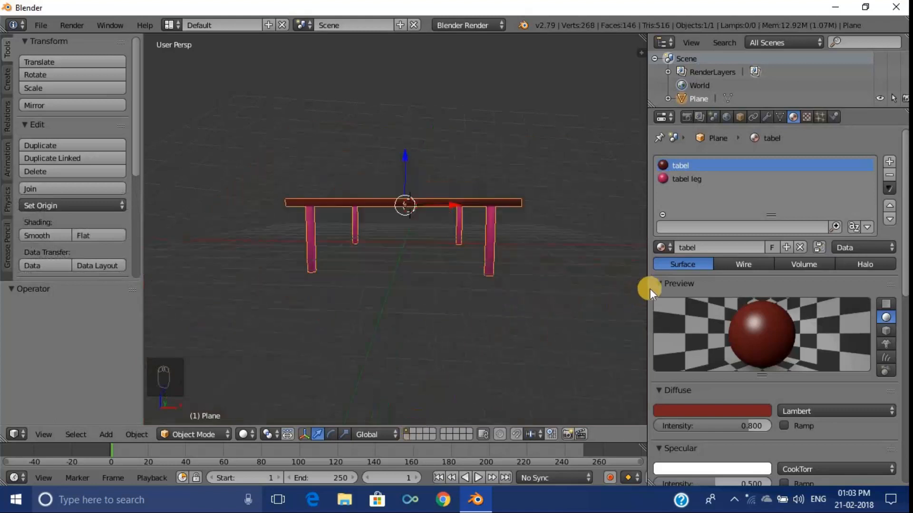
{"action": "left_click", "coordinate": [686, 117]}
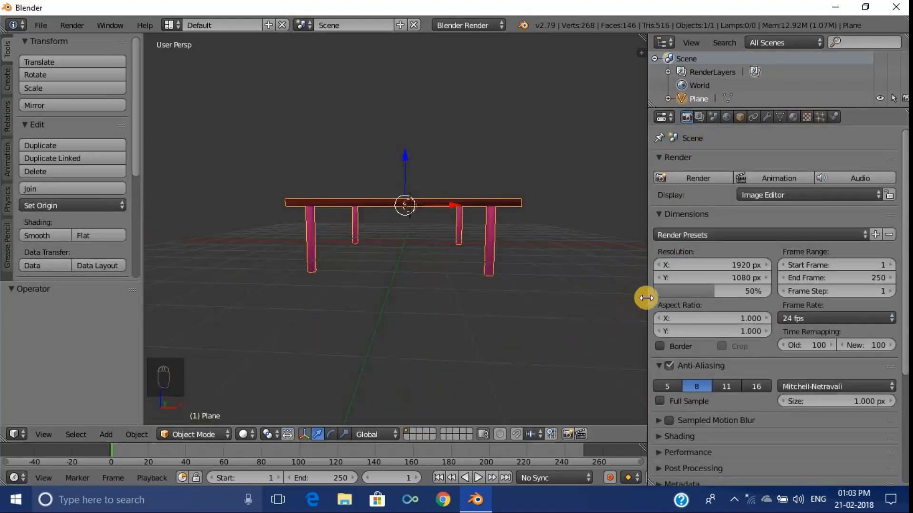
{"action": "left_click_drag", "start_coordinate": [646, 300], "coordinate": [722, 304]}
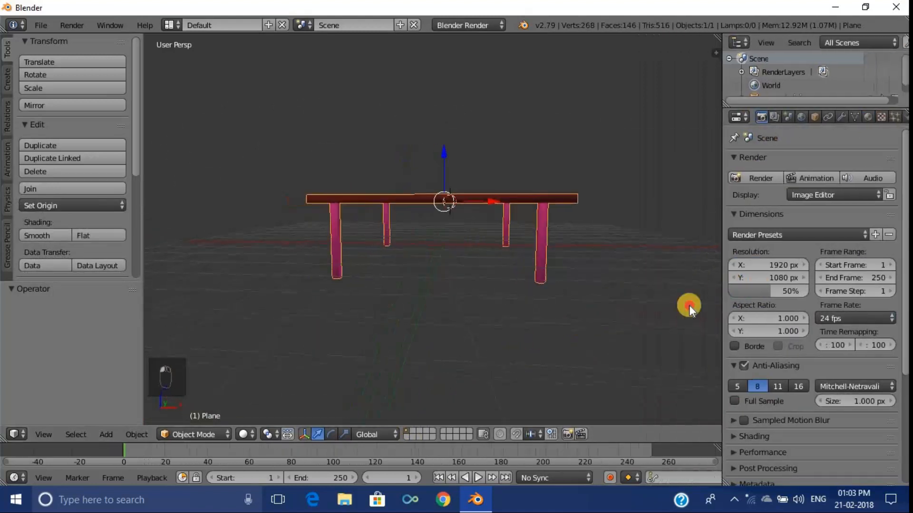
Switch to the empty second layer, snap the 3D cursor to the centre, and add a mesh plane there
{"action": "left_click", "coordinate": [410, 429]}
{"action": "left_click", "coordinate": [412, 430]}
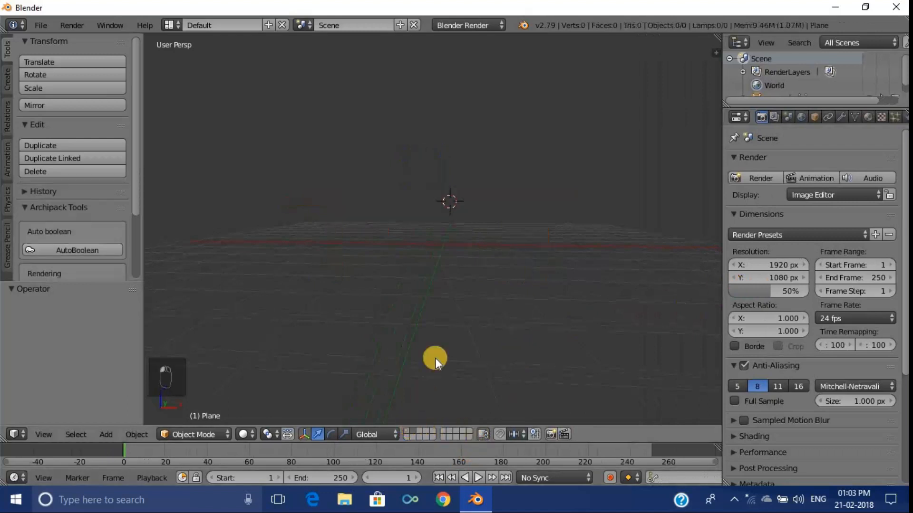
{"action": "key", "text": "shift+s"}
{"action": "left_click", "coordinate": [419, 279]}
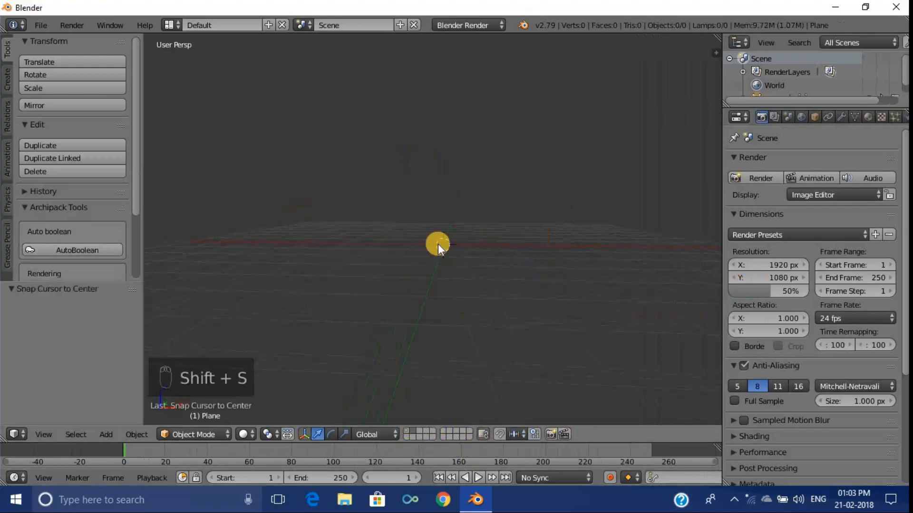
{"action": "key", "text": "shift+a"}
{"action": "mouse_move", "coordinate": [437, 274]}
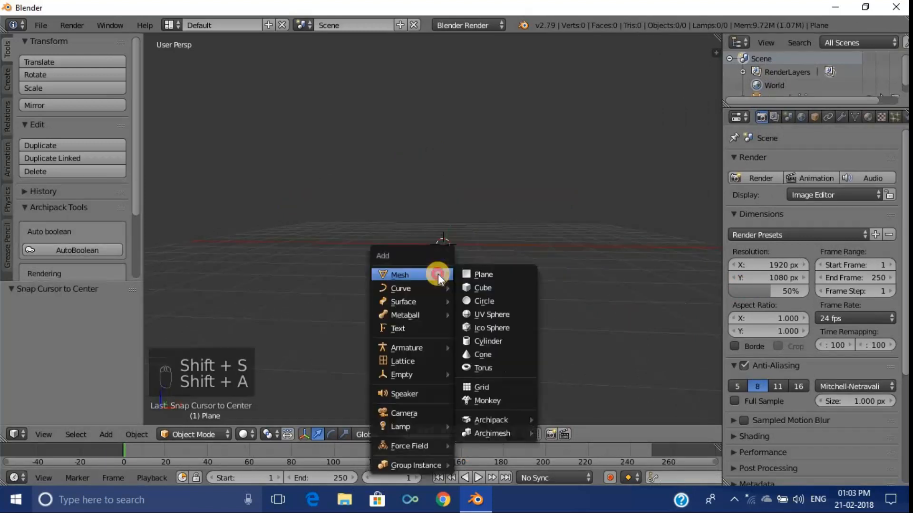
{"action": "left_click", "coordinate": [477, 274]}
Raise the plane's geometry about 0.240 along Z in Edit Mode, extrude it up about 0.199, and return to Object Mode
{"action": "key", "text": "Tab"}
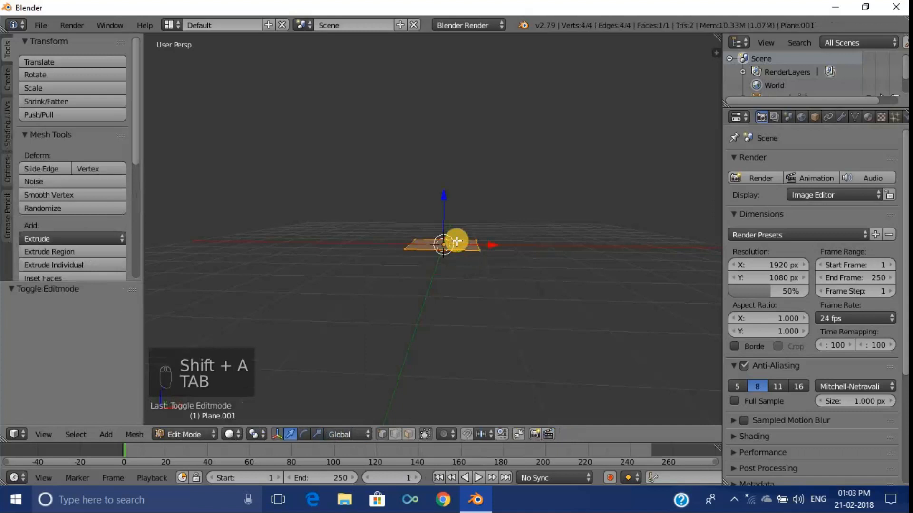
{"action": "left_click_drag", "start_coordinate": [442, 214], "coordinate": [443, 207]}
{"action": "key", "text": "e"}
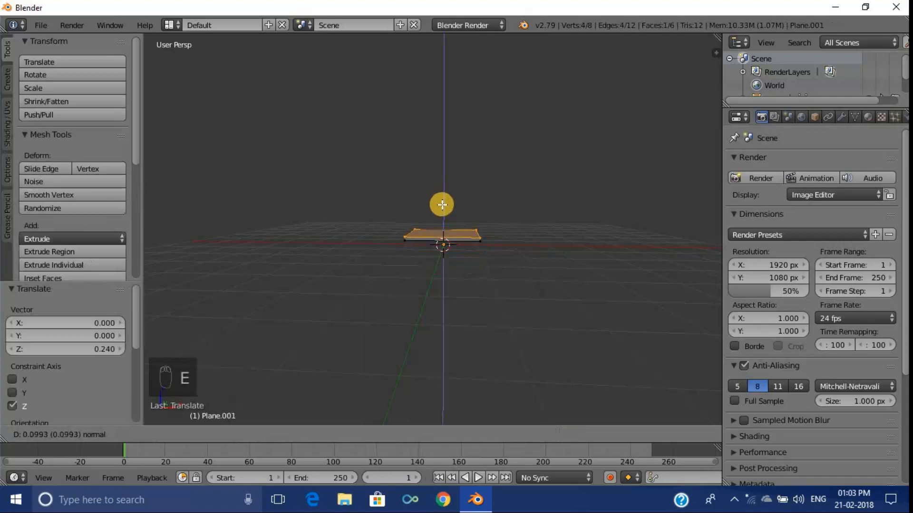
{"action": "left_click", "coordinate": [442, 205]}
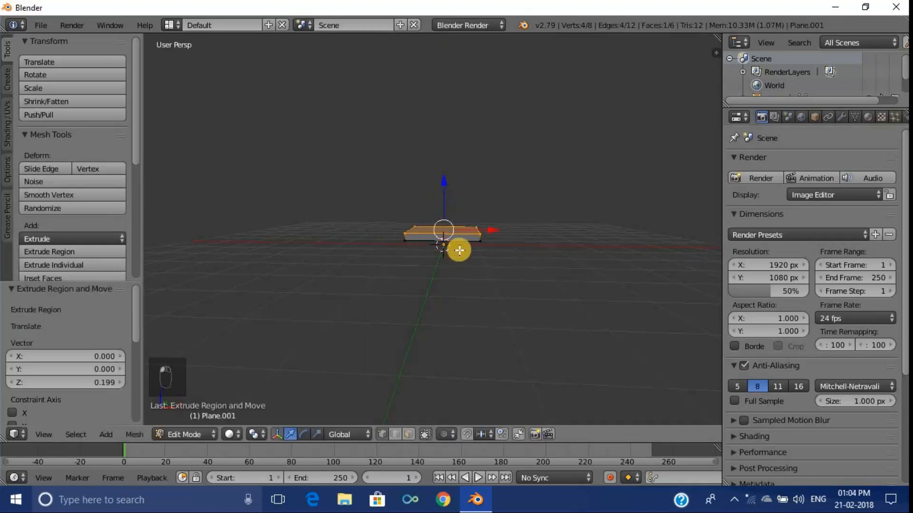
{"action": "key", "text": "Tab"}
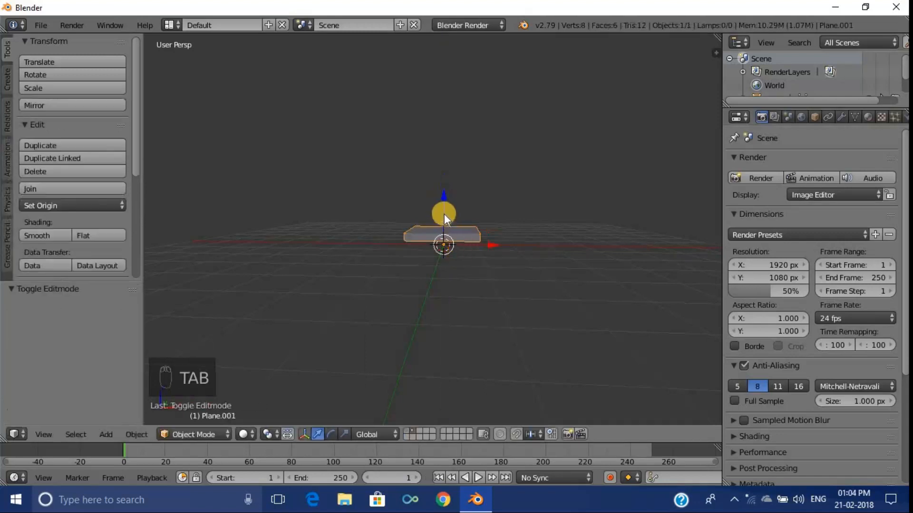
Lower the slab's top face about 0.120 along Z in Edit Mode, and shade the slab smooth in Object Mode
{"action": "key", "text": "Tab"}
{"action": "left_click_drag", "start_coordinate": [443, 198], "coordinate": [441, 204]}
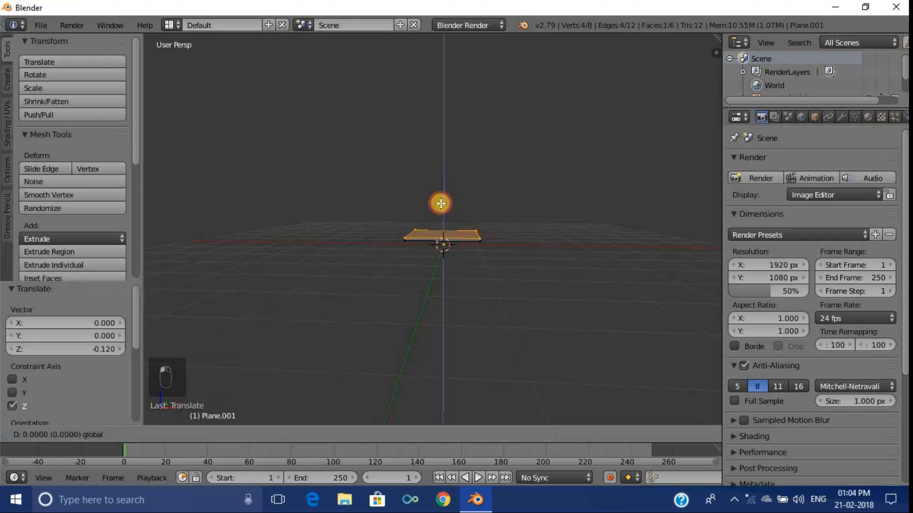
{"action": "key", "text": "Tab"}
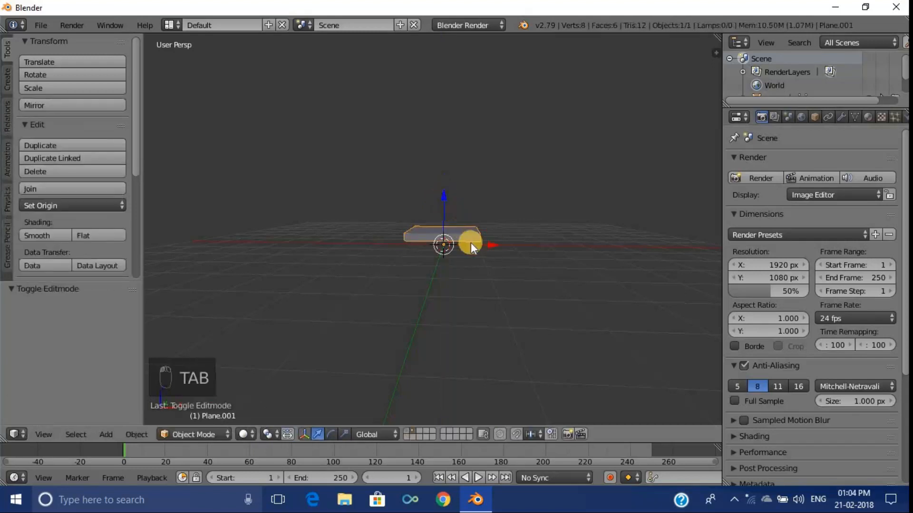
{"action": "middle_click_drag", "start_coordinate": [471, 242], "coordinate": [411, 295]}
{"action": "left_click", "coordinate": [37, 236]}
Raise the whole slab about 1.204 along Z above the scene centre
{"action": "mouse_move", "coordinate": [437, 228]}
{"action": "left_mouse_down"}
{"action": "mouse_move", "coordinate": [438, 193]}
{"action": "mouse_move", "coordinate": [440, 214]}
{"action": "left_mouse_up"}
{"action": "middle_click_drag", "start_coordinate": [440, 213], "coordinate": [471, 204]}
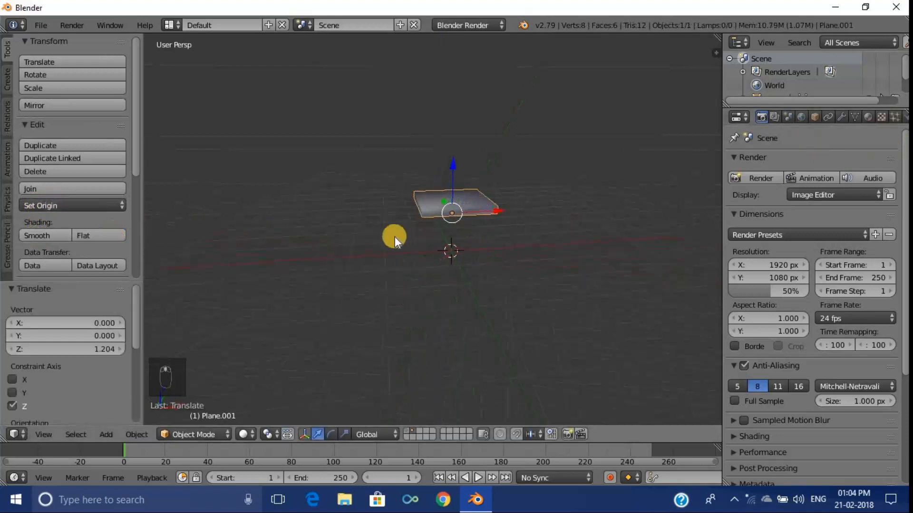
{"action": "middle_click_drag", "start_coordinate": [520, 218], "coordinate": [479, 236]}
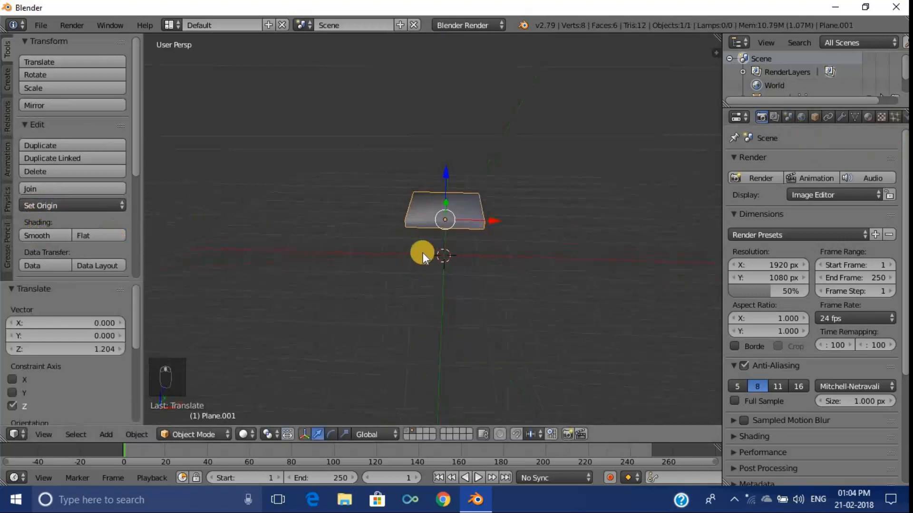
Add a mesh cylinder at the scene centre below the slab and scale it about 0.626 along Z
{"action": "key", "text": "shift+a"}
{"action": "mouse_move", "coordinate": [423, 253]}
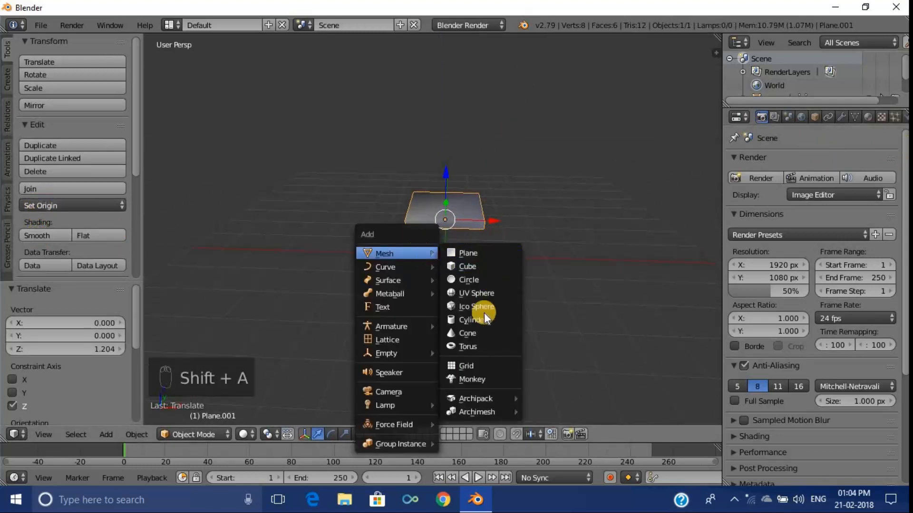
{"action": "left_click", "coordinate": [475, 325]}
{"action": "middle_click_drag", "start_coordinate": [473, 291], "coordinate": [474, 252]}
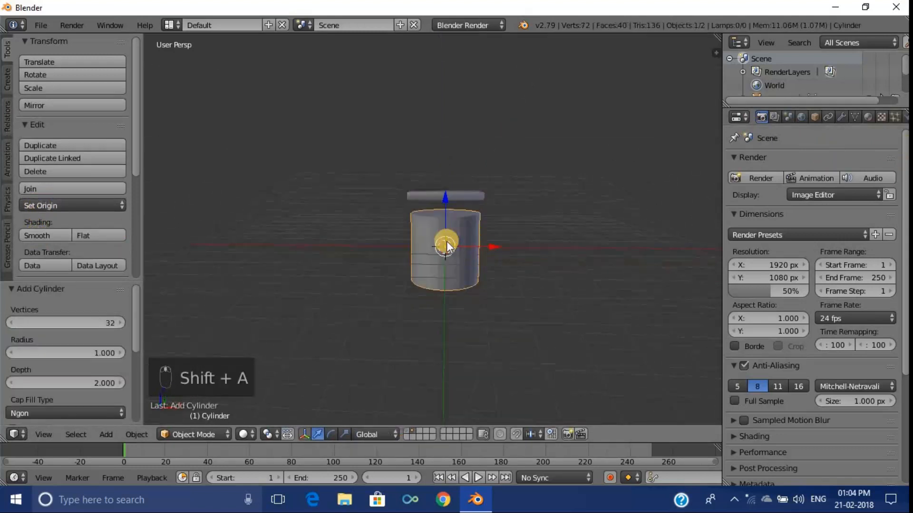
{"action": "key", "text": "s"}
{"action": "key", "text": "z"}
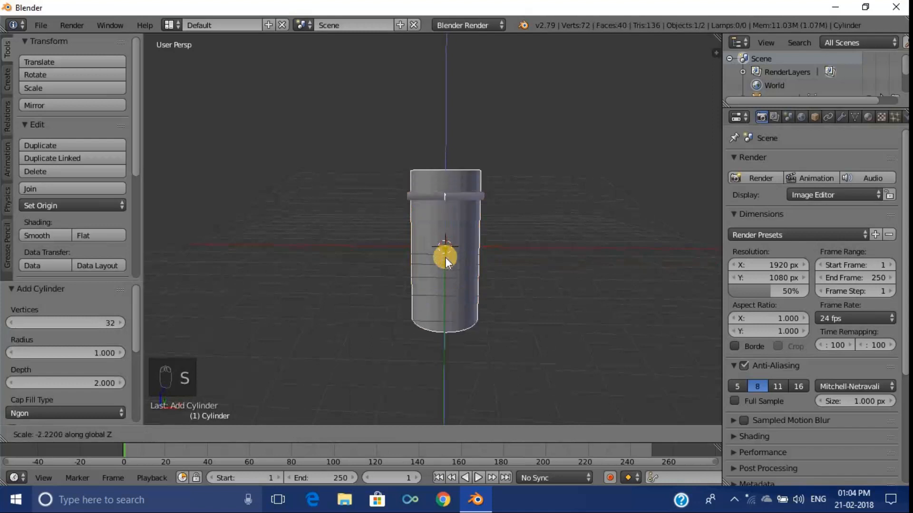
{"action": "left_click", "coordinate": [445, 248]}
Narrow the cylinder by scaling it about 0.340 along X and about -0.098 along Y
{"action": "key", "text": "s"}
{"action": "key", "text": "x"}
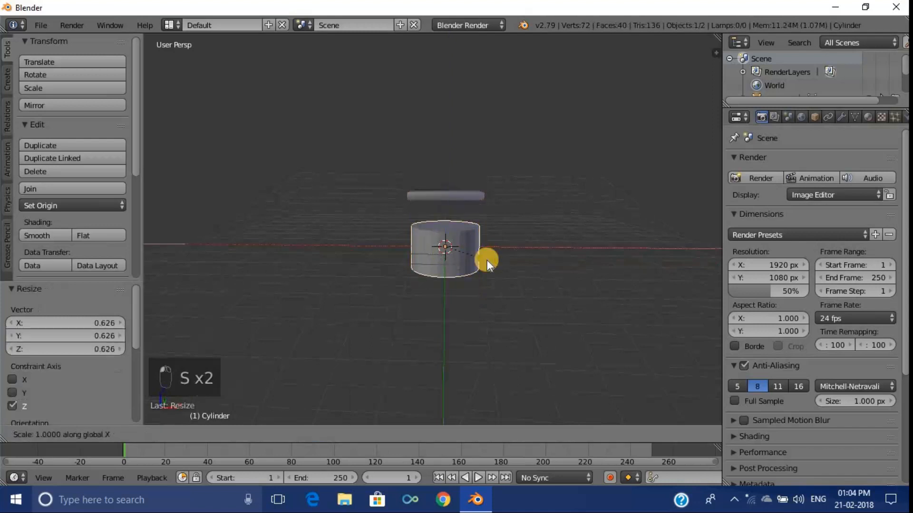
{"action": "left_click", "coordinate": [459, 258]}
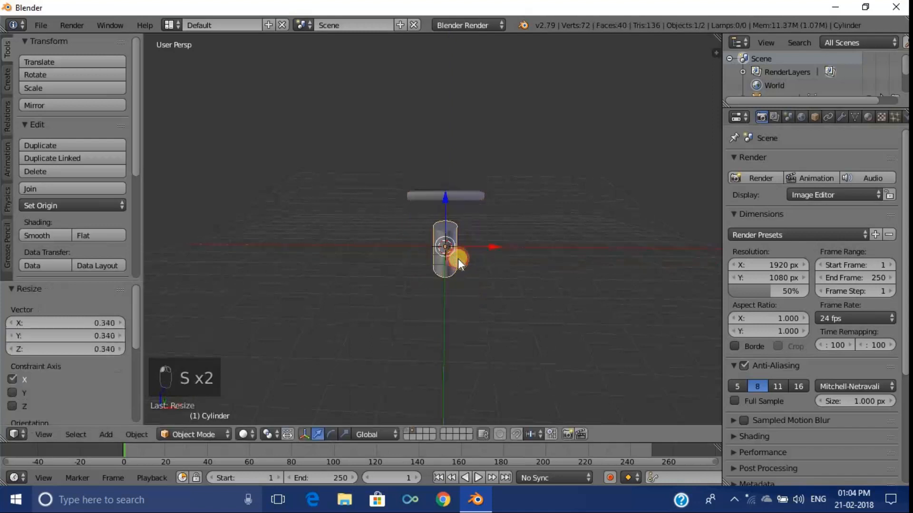
{"action": "middle_click_drag", "start_coordinate": [458, 259], "coordinate": [398, 251]}
{"action": "key", "text": "s"}
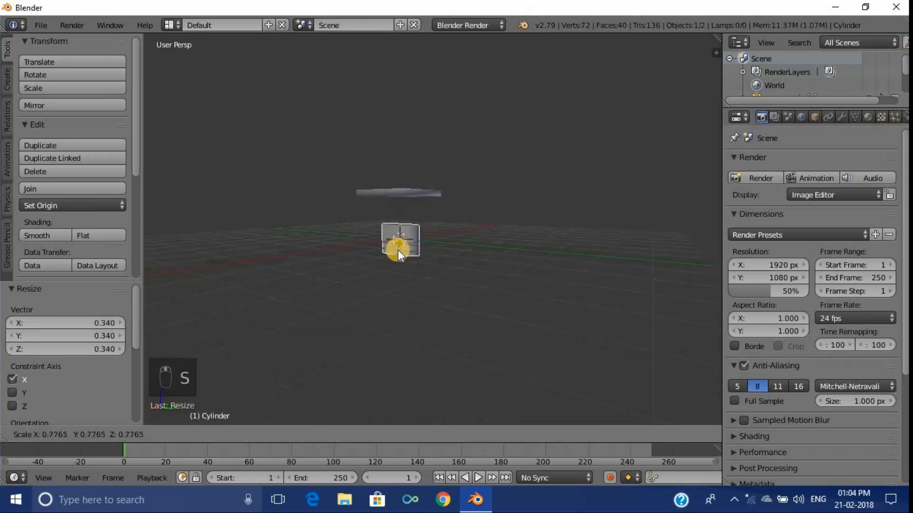
{"action": "key", "text": "y"}
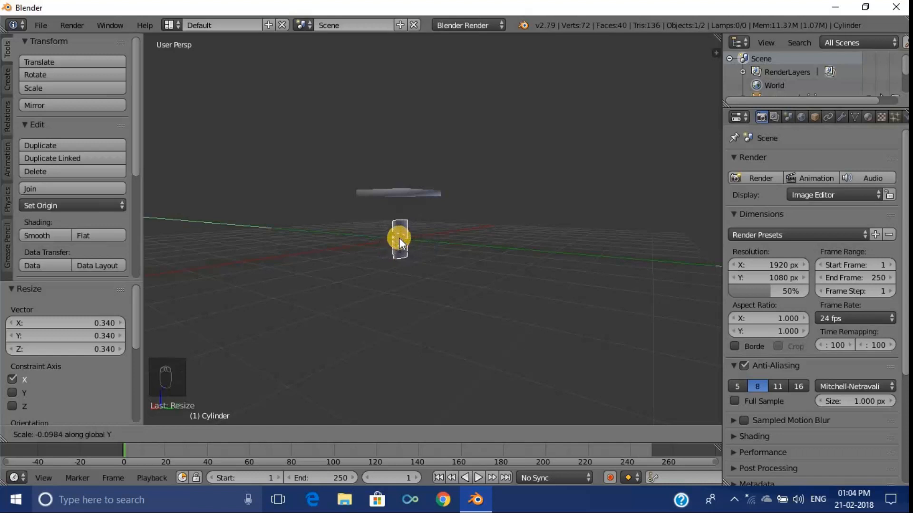
{"action": "left_click", "coordinate": [399, 238]}
Refine the cylinder's size by scaling it about 0.872 along Y, 1.004 uniformly, and 0.820 along Y
{"action": "middle_click_drag", "start_coordinate": [400, 238], "coordinate": [319, 255]}
{"action": "key", "text": "s"}
{"action": "key", "text": "y"}
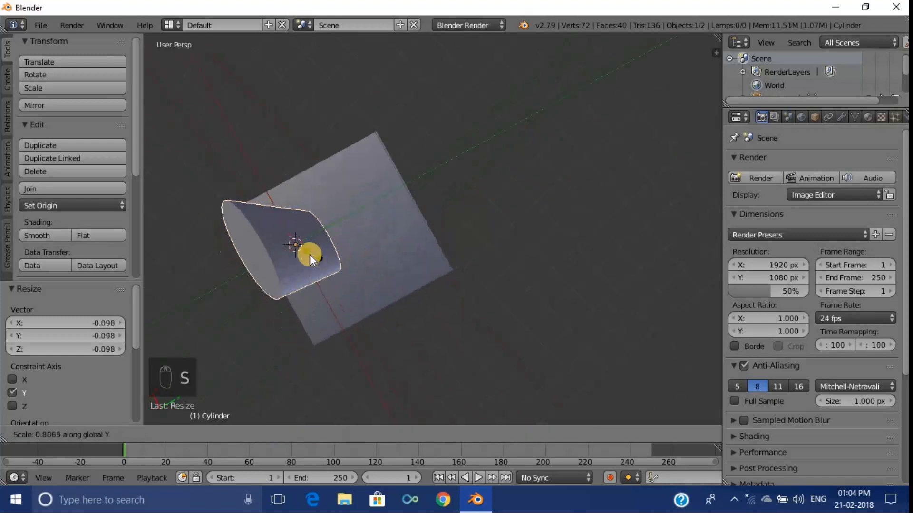
{"action": "left_click", "coordinate": [314, 259]}
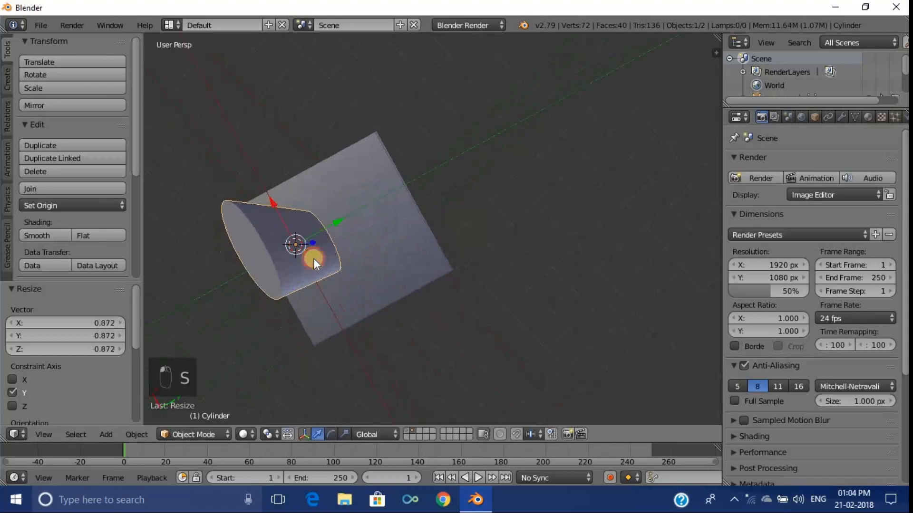
{"action": "key", "text": "s"}
{"action": "left_click", "coordinate": [304, 265]}
{"action": "key", "text": "s"}
{"action": "key", "text": "y"}
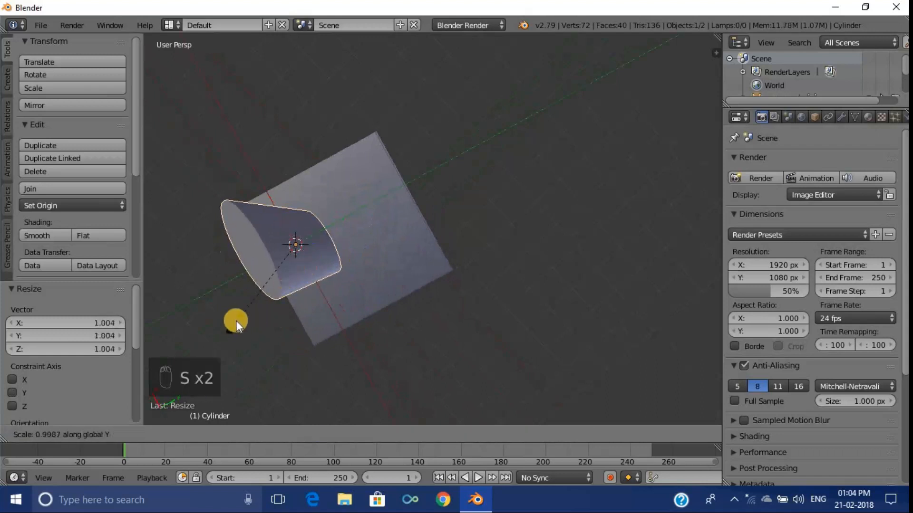
{"action": "left_click", "coordinate": [244, 311]}
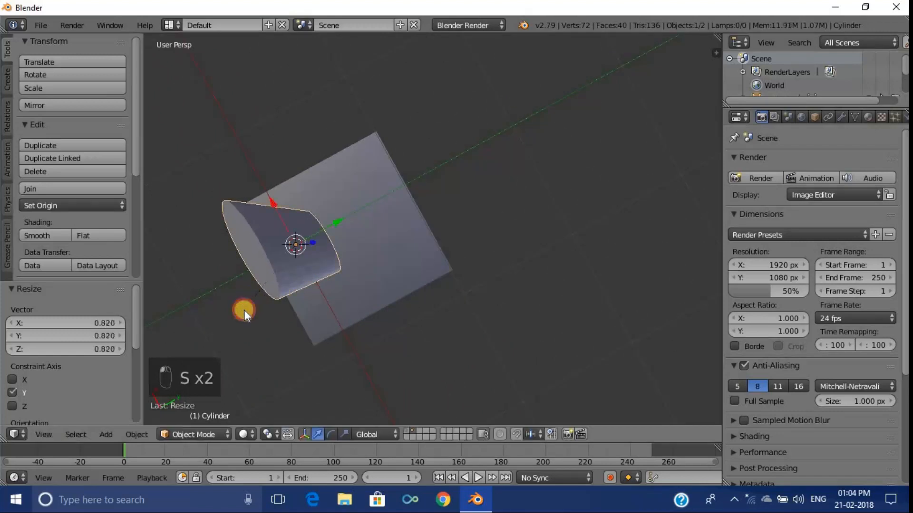
Thin the cylinder into a slender round leg with successive X scalings of about 0.403, 0.750 and 0.826
{"action": "key", "text": "s"}
{"action": "key", "text": "x"}
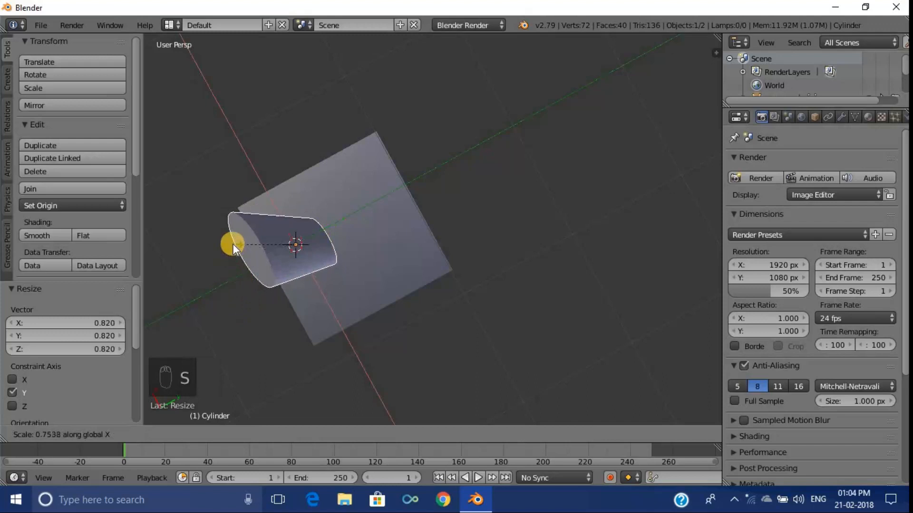
{"action": "left_click", "coordinate": [262, 244]}
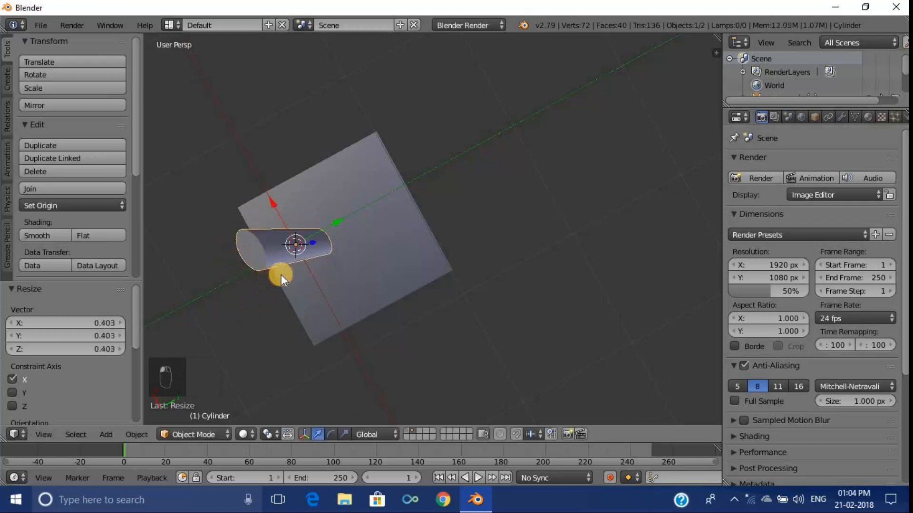
{"action": "middle_click_drag", "start_coordinate": [281, 275], "coordinate": [425, 323]}
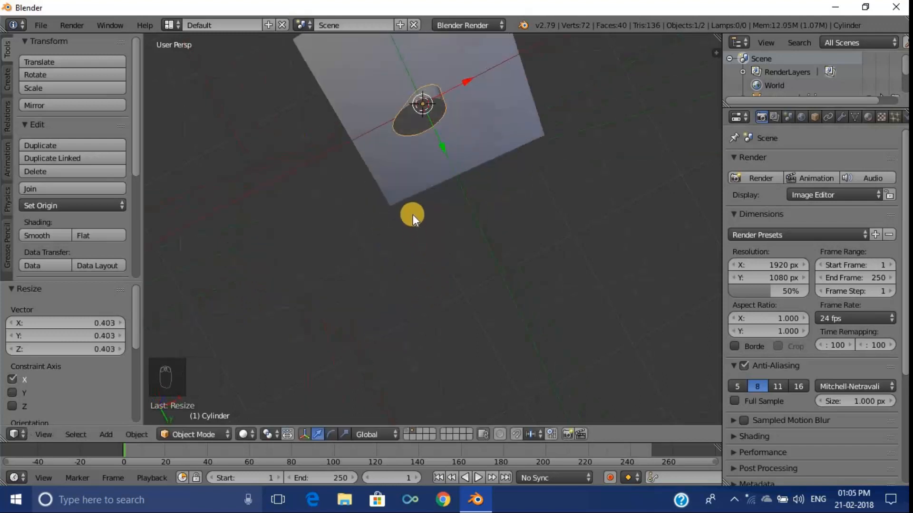
{"action": "key", "text": "s"}
{"action": "key", "text": "x"}
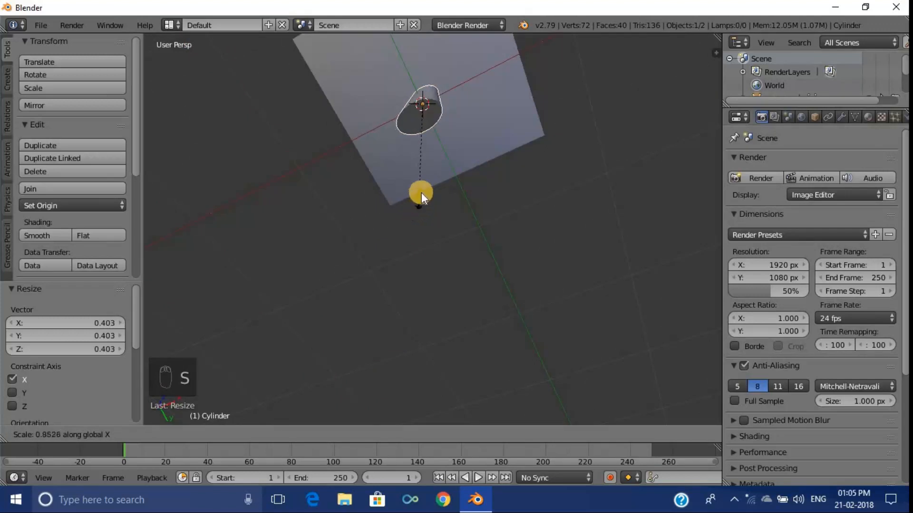
{"action": "left_click", "coordinate": [425, 188]}
{"action": "middle_click_drag", "start_coordinate": [425, 188], "coordinate": [387, 313]}
{"action": "key", "text": "s"}
{"action": "key", "text": "x"}
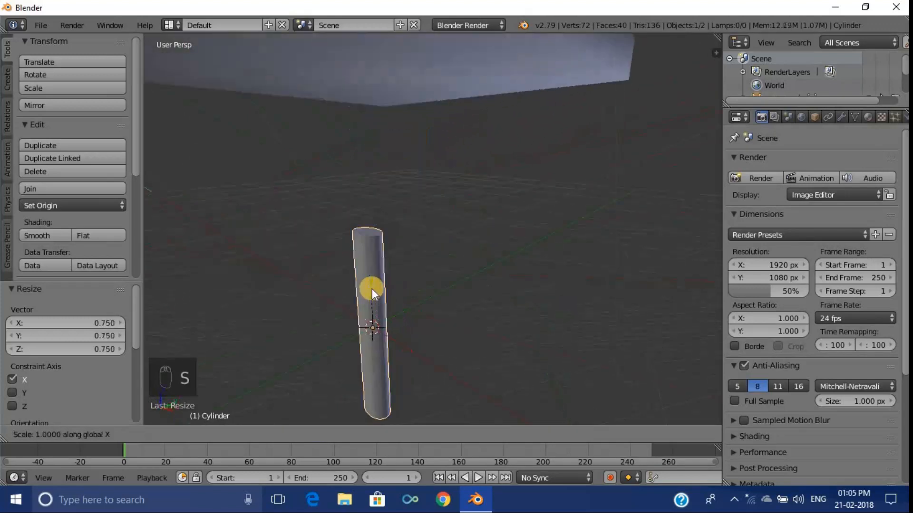
{"action": "left_click", "coordinate": [372, 300]}
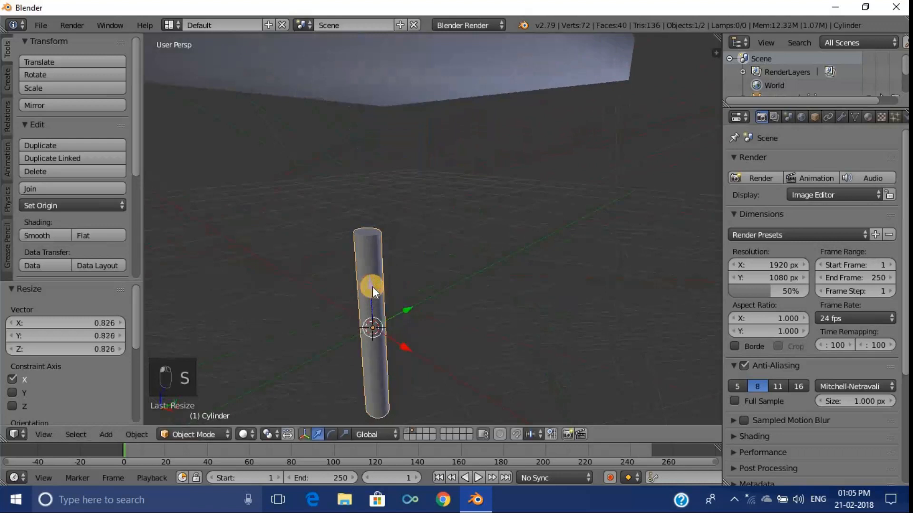
Raise the leg along Z to the slab's height and move it about 1.046 along Y
{"action": "left_click_drag", "start_coordinate": [373, 287], "coordinate": [377, 156]}
{"action": "middle_click_drag", "start_coordinate": [377, 157], "coordinate": [522, 165]}
{"action": "left_click_drag", "start_coordinate": [551, 192], "coordinate": [433, 205]}
{"action": "middle_click_drag", "start_coordinate": [433, 205], "coordinate": [399, 181]}
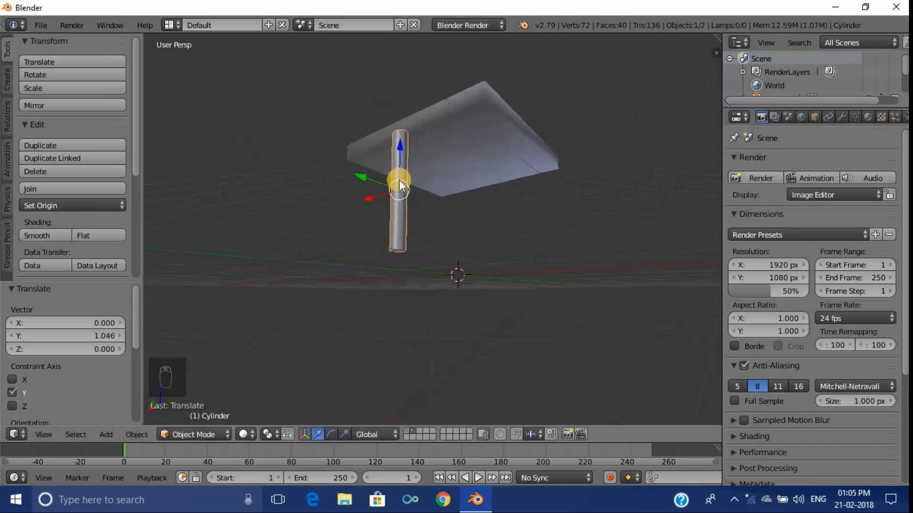
Move the leg freely by about -0.587 in X and -0.472 in Y, and shift it about 0.290 along Y
{"action": "key", "text": "g"}
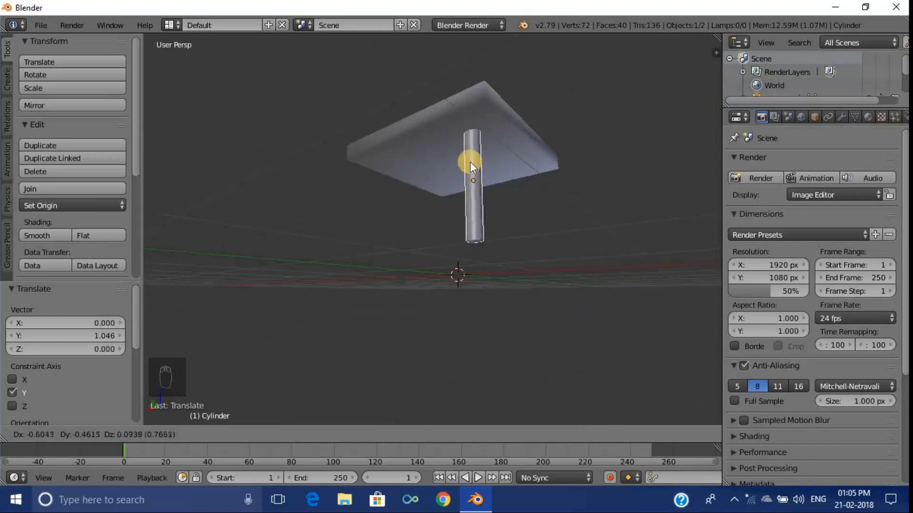
{"action": "left_click", "coordinate": [472, 189]}
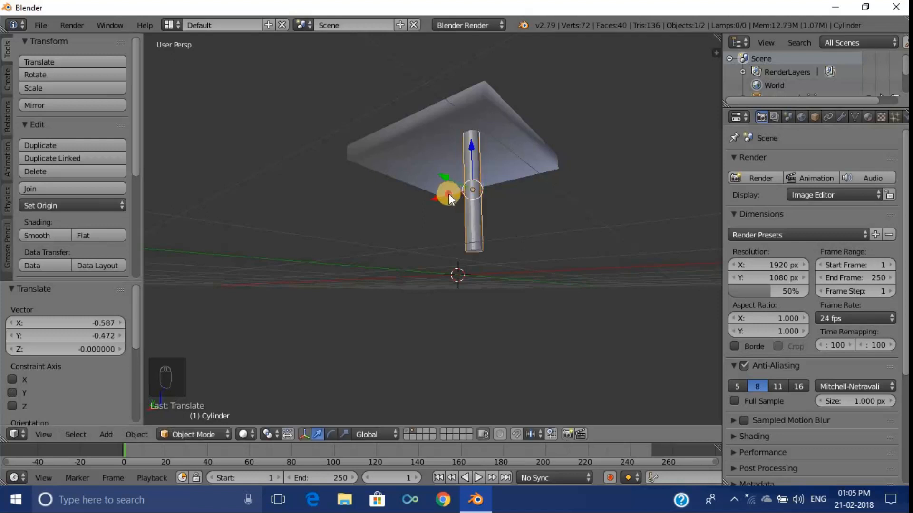
{"action": "mouse_move", "coordinate": [449, 193]}
{"action": "left_mouse_down"}
{"action": "mouse_move", "coordinate": [418, 207]}
{"action": "mouse_move", "coordinate": [457, 212]}
{"action": "mouse_move", "coordinate": [478, 201]}
{"action": "mouse_move", "coordinate": [439, 186]}
{"action": "left_mouse_up"}
{"action": "middle_click_drag", "start_coordinate": [441, 186], "coordinate": [431, 257]}
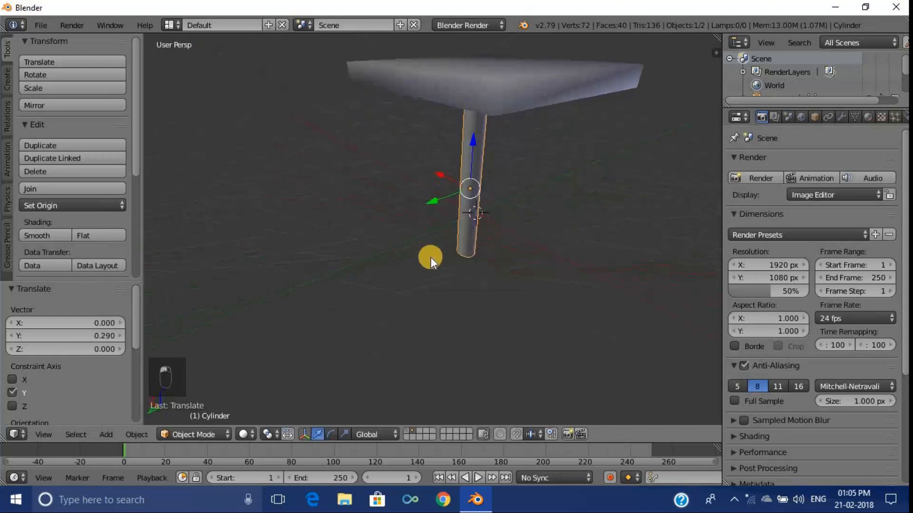
Place the leg under the slab's corner, finishing with moves of about -0.129 along Y and 0.063 along X
{"action": "left_click_drag", "start_coordinate": [448, 171], "coordinate": [489, 133]}
{"action": "middle_click_drag", "start_coordinate": [489, 132], "coordinate": [425, 122]}
{"action": "left_click", "coordinate": [417, 148]}
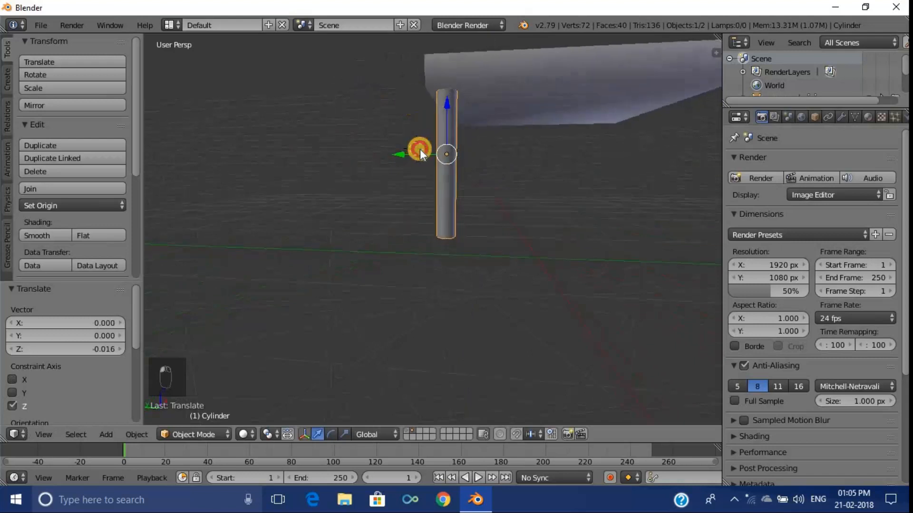
{"action": "left_click_drag", "start_coordinate": [410, 156], "coordinate": [450, 157]}
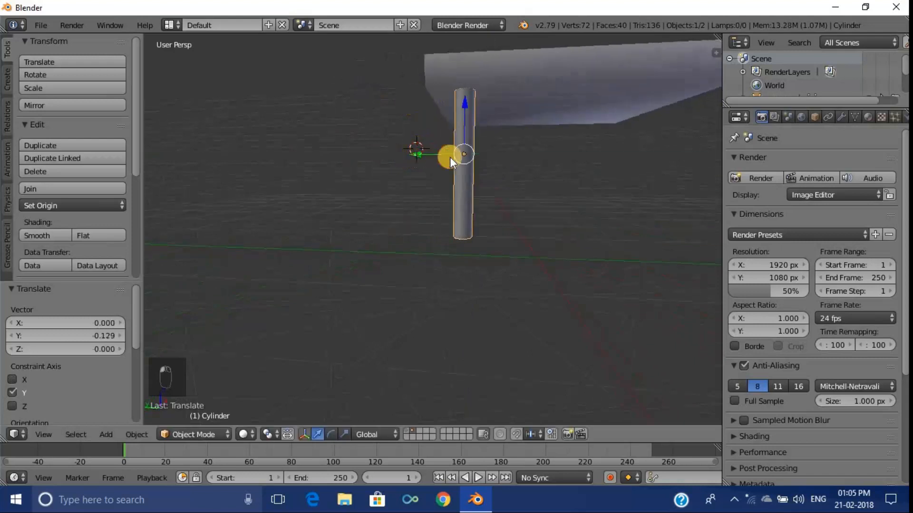
{"action": "middle_click_drag", "start_coordinate": [462, 158], "coordinate": [443, 153]}
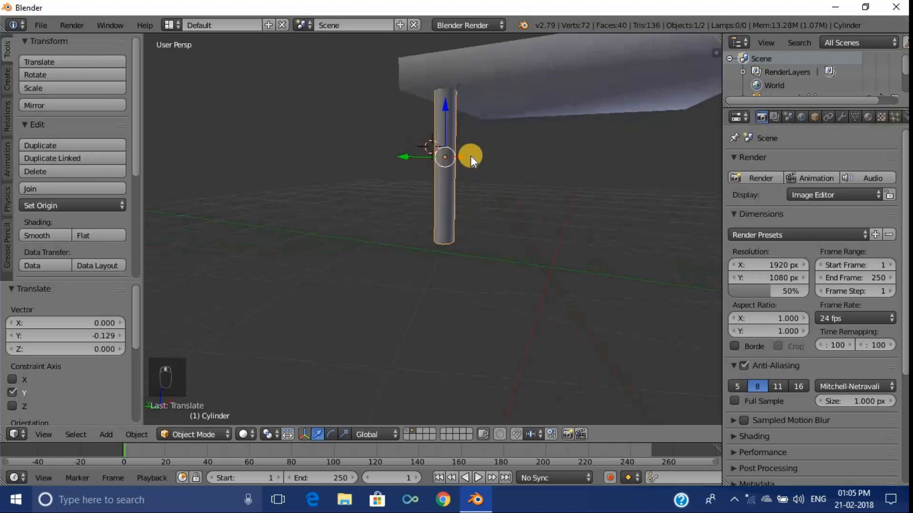
{"action": "left_click_drag", "start_coordinate": [458, 155], "coordinate": [463, 157]}
Duplicate the corner leg and place the copy about -1.769 along Y, under the slab's adjacent corner
{"action": "key", "text": "shift+d"}
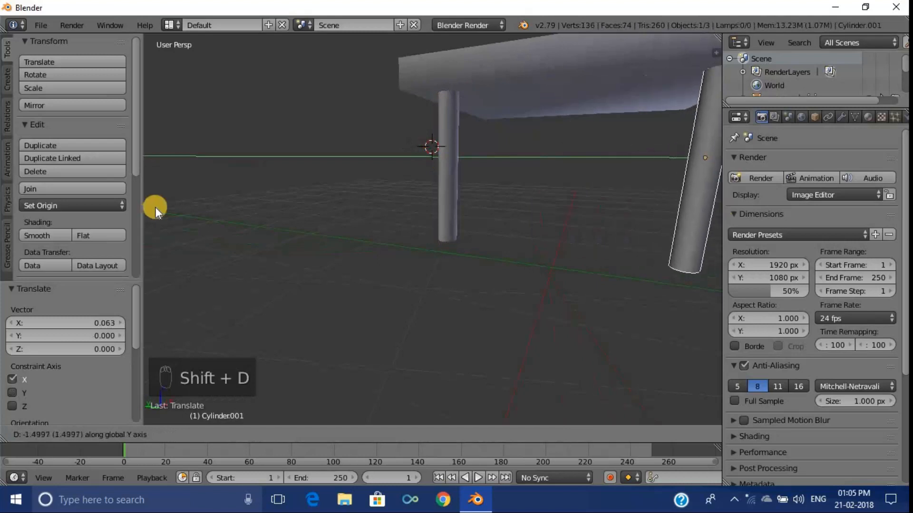
{"action": "left_click", "coordinate": [219, 213]}
{"action": "middle_click_drag", "start_coordinate": [219, 213], "coordinate": [586, 187]}
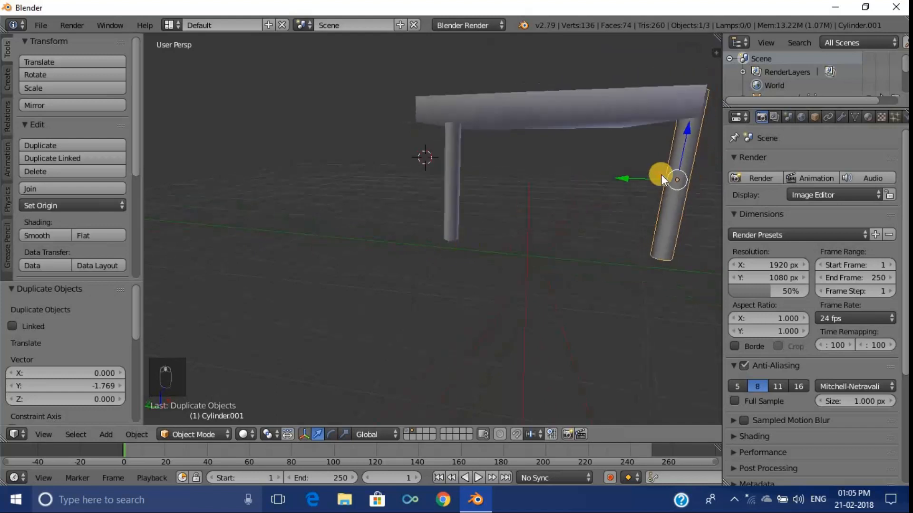
Rotate the copied leg about -12.8° to straighten it, and shift it about 0.039 along Y
{"action": "key", "text": "r"}
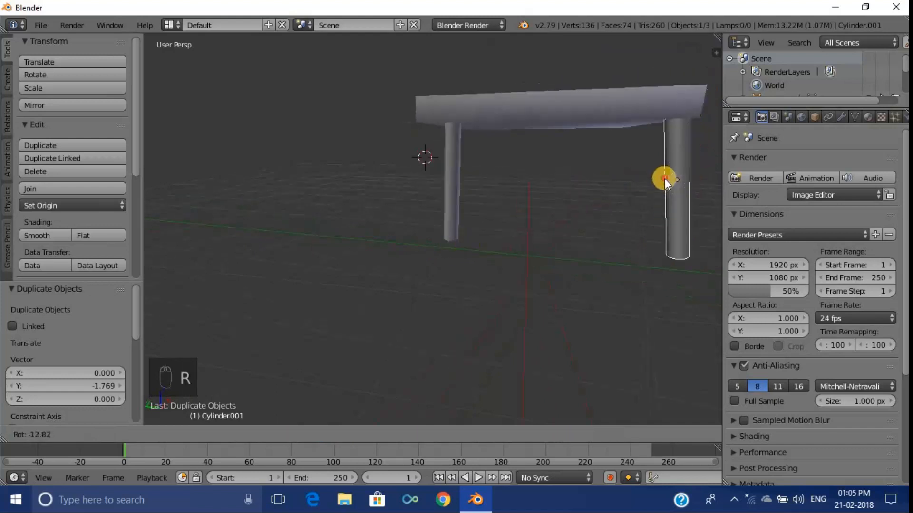
{"action": "left_click", "coordinate": [664, 178]}
{"action": "left_click_drag", "start_coordinate": [656, 180], "coordinate": [661, 178]}
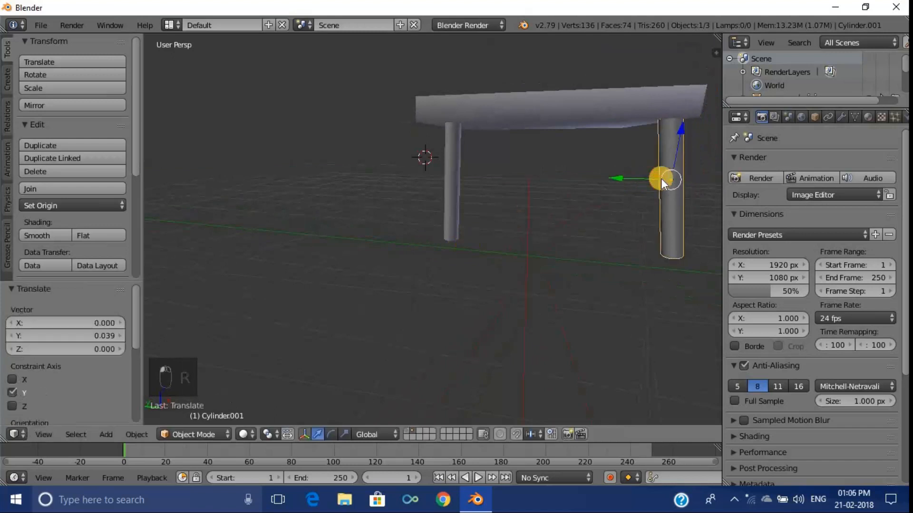
Adjust the copied leg's tilt from two viewing directions with rotations of about 4.47° and 1.96°
{"action": "middle_click_drag", "start_coordinate": [662, 179], "coordinate": [548, 180]}
{"action": "key", "text": "r"}
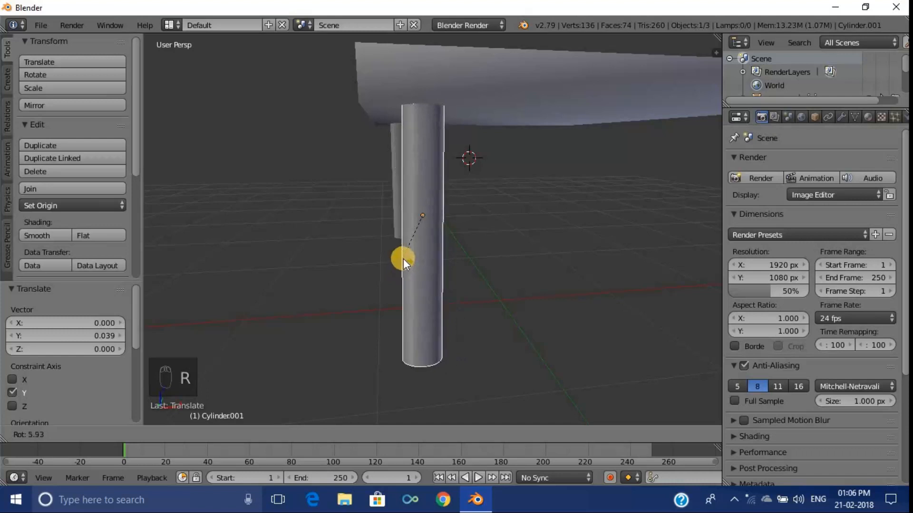
{"action": "left_click", "coordinate": [404, 258]}
{"action": "middle_click_drag", "start_coordinate": [405, 259], "coordinate": [475, 249]}
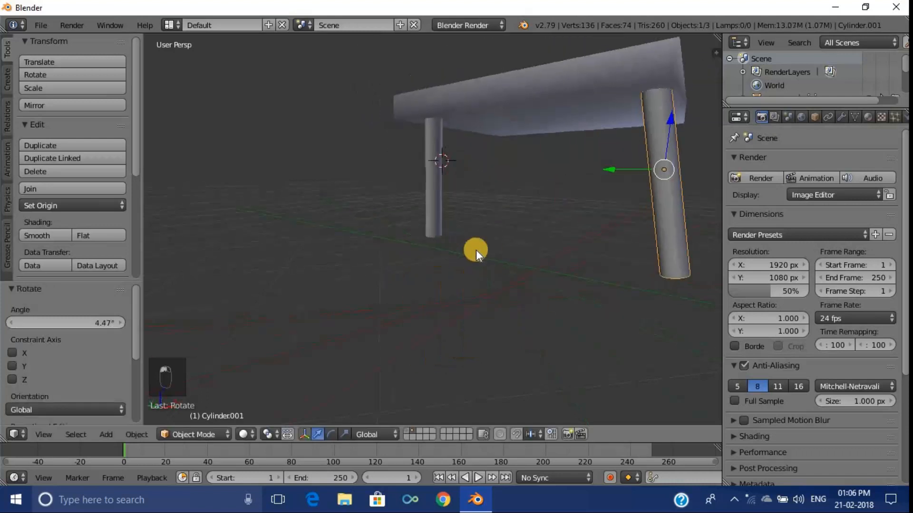
{"action": "key", "text": "r"}
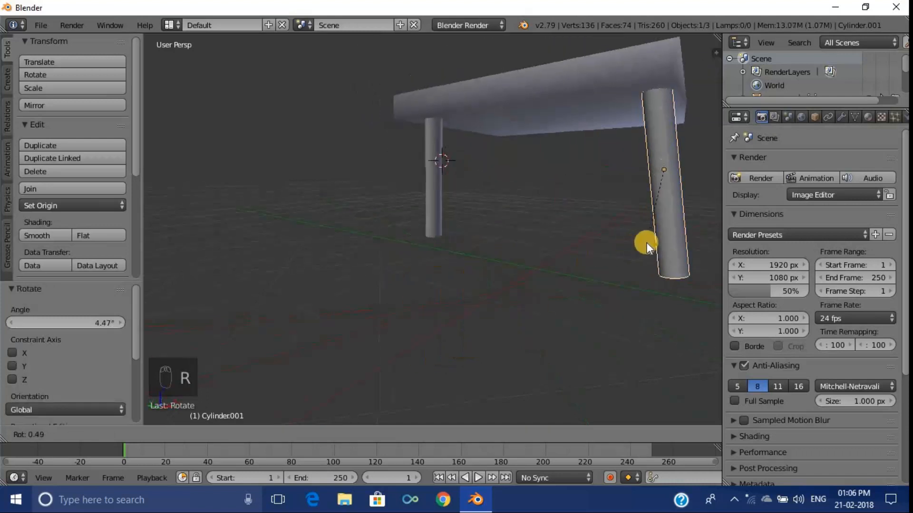
{"action": "left_click", "coordinate": [644, 242]}
{"action": "middle_click_drag", "start_coordinate": [644, 242], "coordinate": [553, 245]}
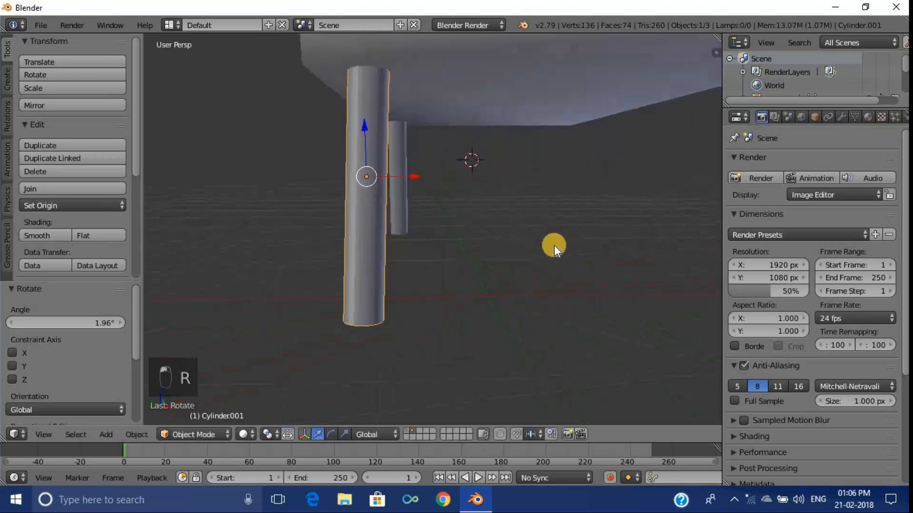
Rotate the copied leg slightly once more in the view along Y, and shift it about 0.060 along Y
{"action": "key", "text": "r"}
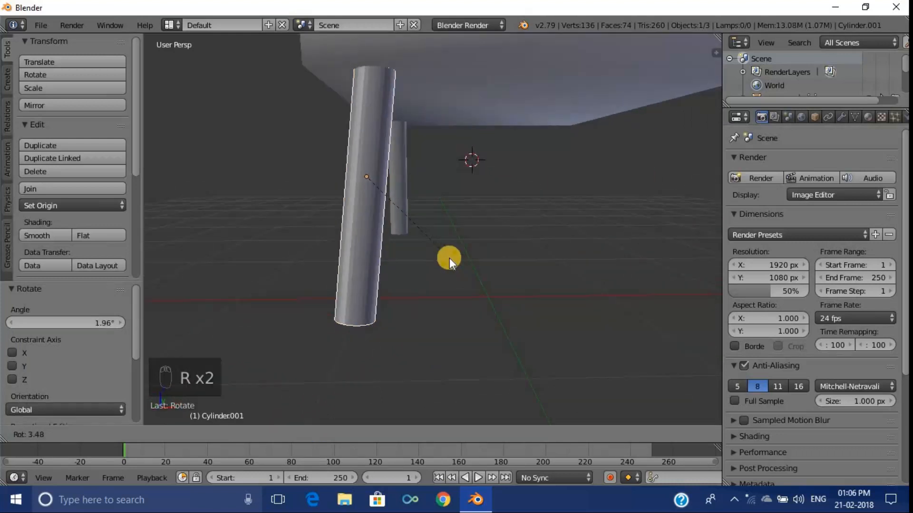
{"action": "left_click", "coordinate": [460, 250]}
{"action": "middle_click_drag", "start_coordinate": [460, 250], "coordinate": [633, 197]}
{"action": "mouse_move", "coordinate": [614, 161]}
{"action": "left_mouse_down"}
{"action": "mouse_move", "coordinate": [605, 160]}
{"action": "mouse_move", "coordinate": [617, 160]}
{"action": "left_mouse_up"}
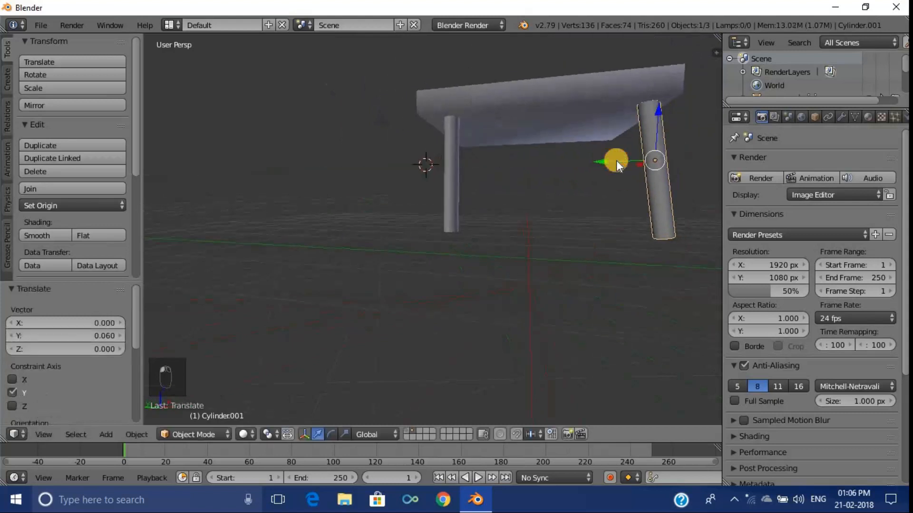
{"action": "middle_click_drag", "start_coordinate": [617, 160], "coordinate": [483, 188]}
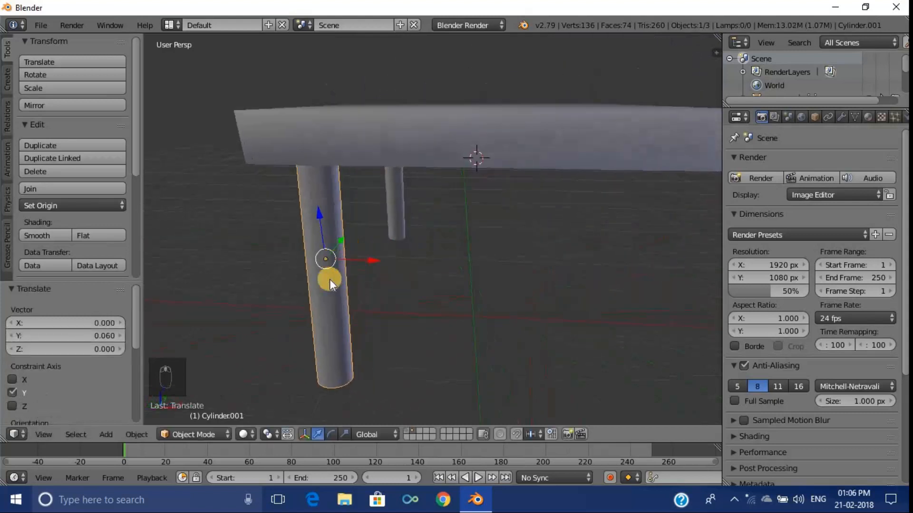
Duplicate the selected leg and place the copy about 1.891 along X, under the slab's next corner
{"action": "key", "text": "shift+d"}
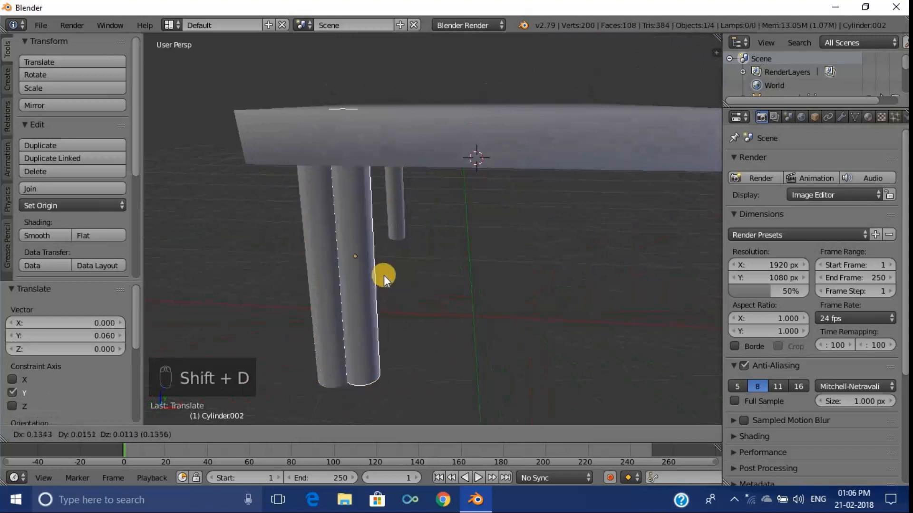
{"action": "key", "text": "x"}
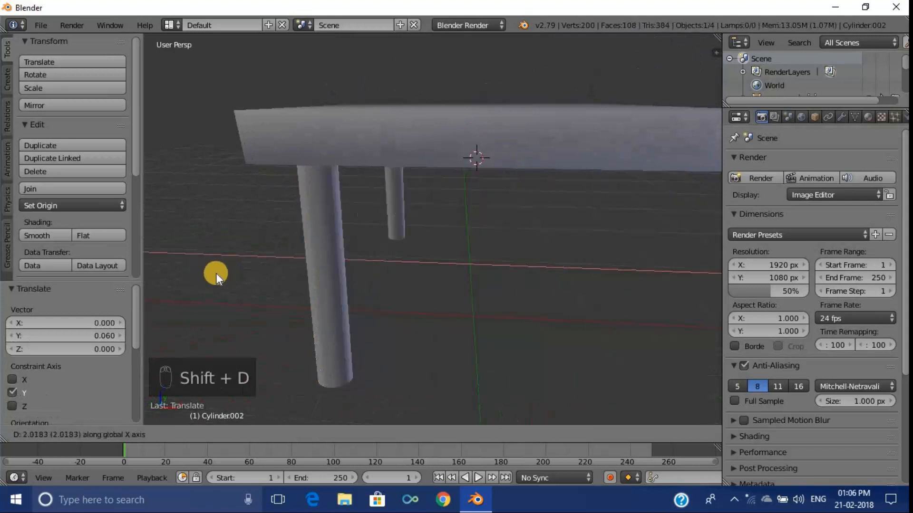
{"action": "left_click", "coordinate": [195, 280]}
Rotate the new leg about -4.86° to straighten it, and shift it about -0.204 along X
{"action": "middle_click_drag", "start_coordinate": [195, 281], "coordinate": [166, 276]}
{"action": "key", "text": "r"}
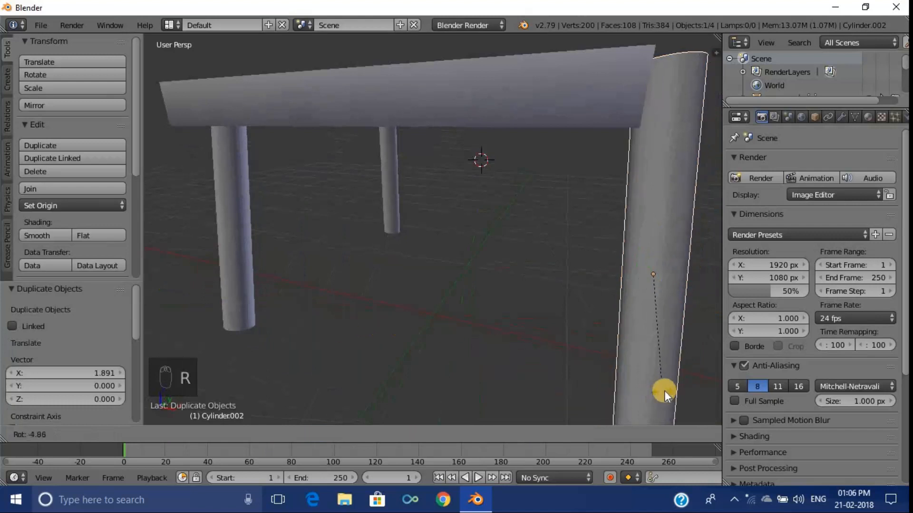
{"action": "left_click", "coordinate": [666, 391]}
{"action": "left_click_drag", "start_coordinate": [678, 273], "coordinate": [604, 285]}
Duplicate the third leg and place the copy about 1.735 along Y, under the slab's remaining corner
{"action": "middle_click_drag", "start_coordinate": [609, 286], "coordinate": [516, 289]}
{"action": "scroll", "coordinate": [399, 280], "scroll_direction": "down", "scroll_amount": 3}
{"action": "middle_click_drag", "start_coordinate": [343, 270], "coordinate": [319, 266]}
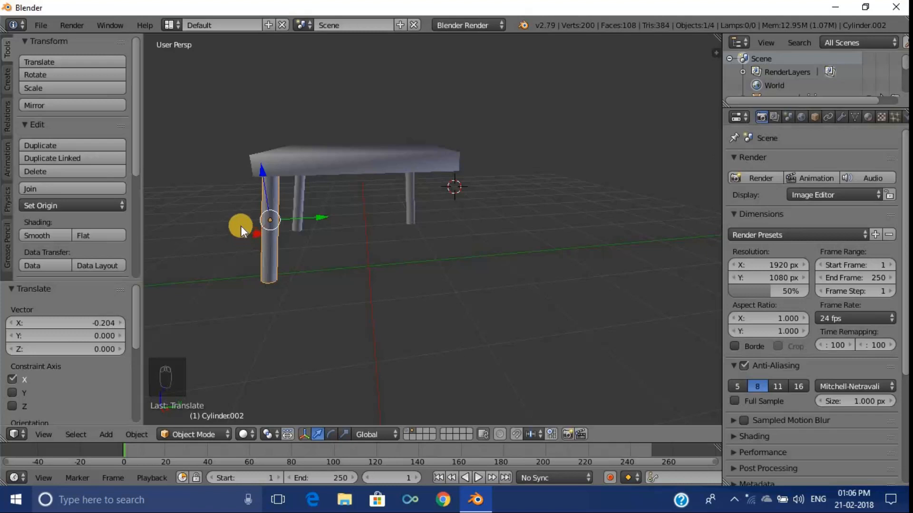
{"action": "key", "text": "shift+d"}
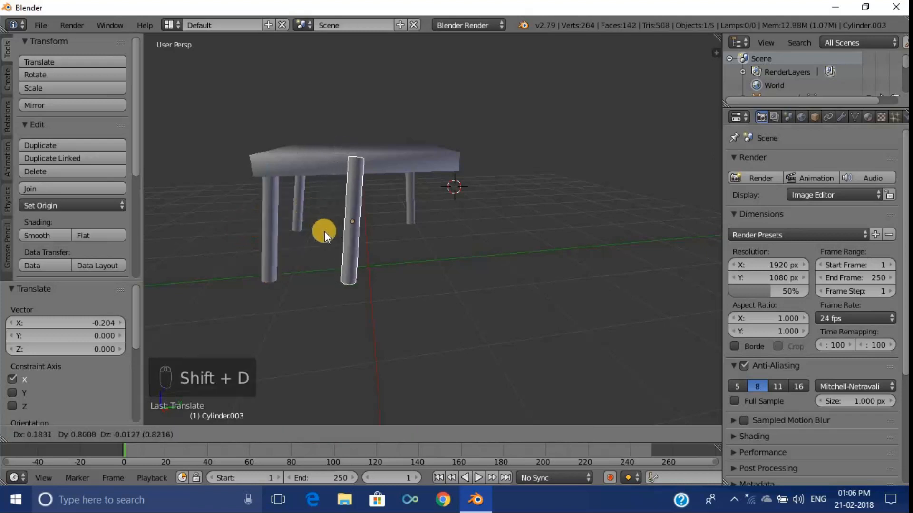
{"action": "left_click", "coordinate": [414, 225]}
Rotate the fourth leg about -6.76° so that it stands upright
{"action": "middle_click_drag", "start_coordinate": [420, 226], "coordinate": [405, 227]}
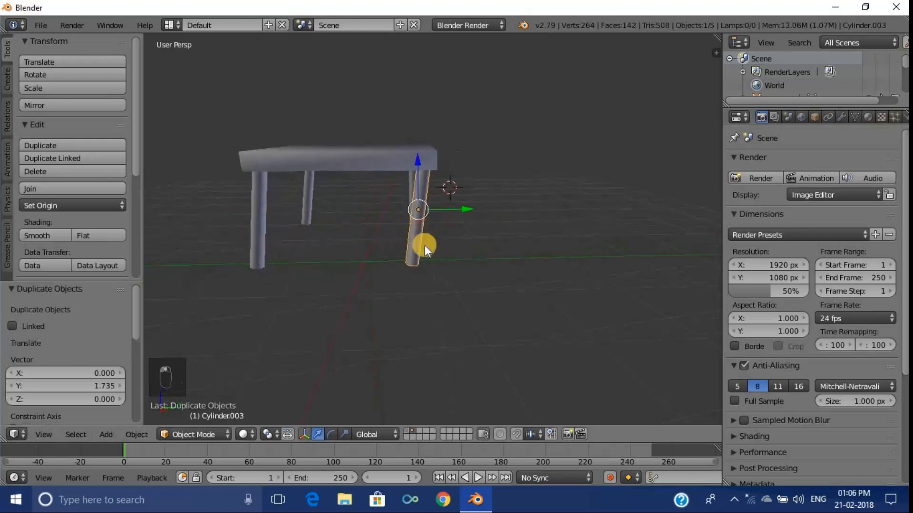
{"action": "key", "text": "r"}
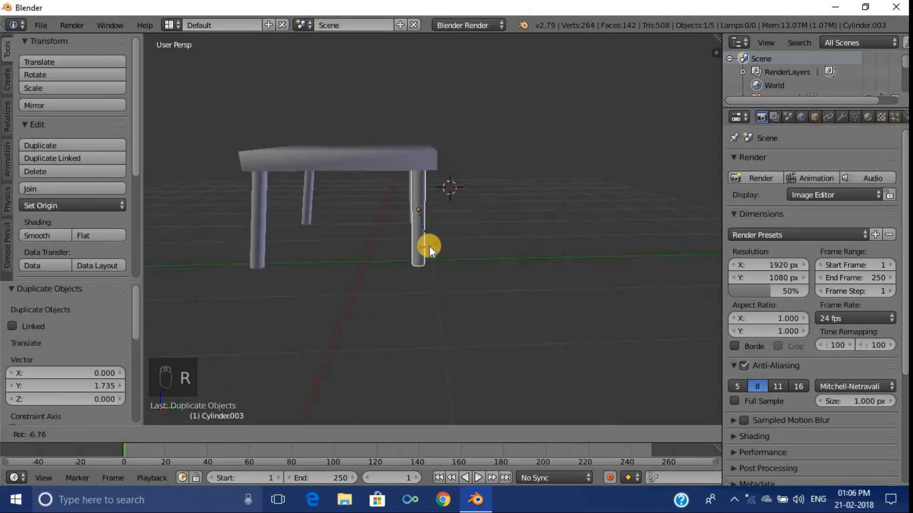
{"action": "left_click", "coordinate": [430, 246]}
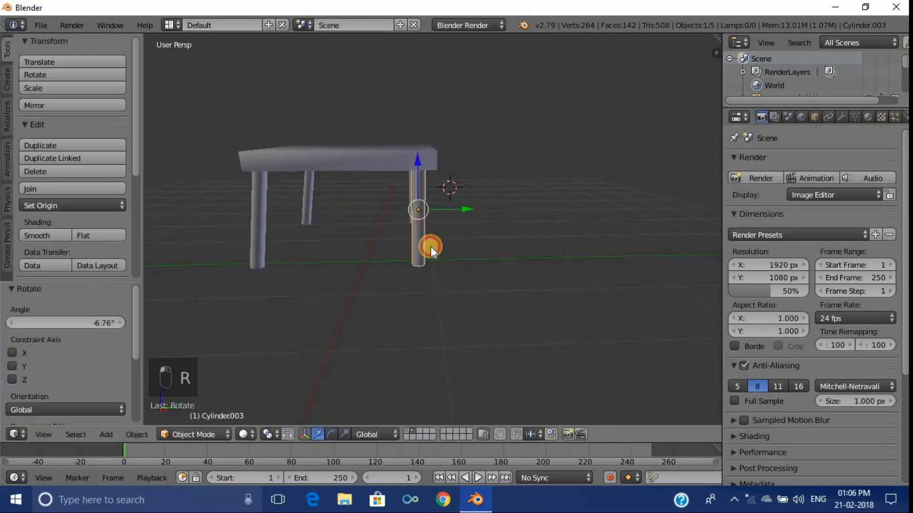
Straighten the third leg with a rotation of about -4.61°, and shift it about 0.023 along Y
{"action": "right_click", "coordinate": [253, 225]}
{"action": "key", "text": "r"}
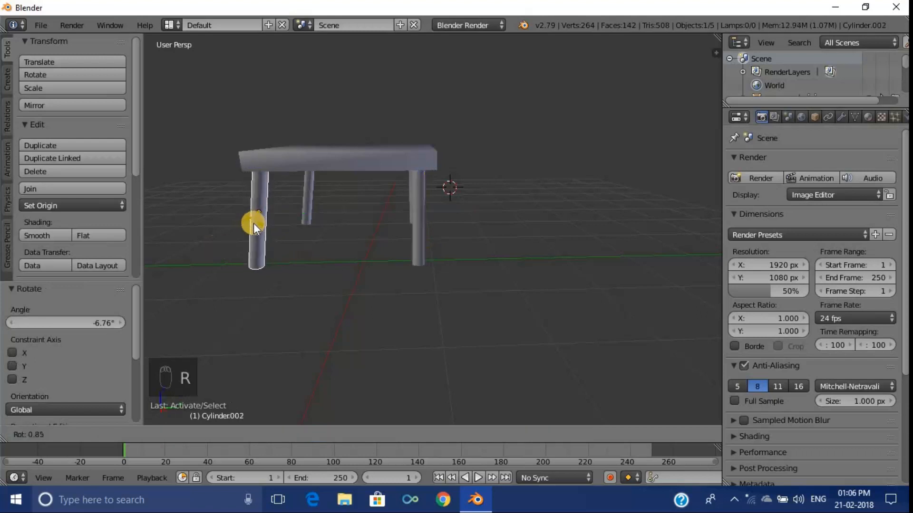
{"action": "left_click", "coordinate": [253, 225]}
{"action": "middle_click_drag", "start_coordinate": [253, 225], "coordinate": [383, 233]}
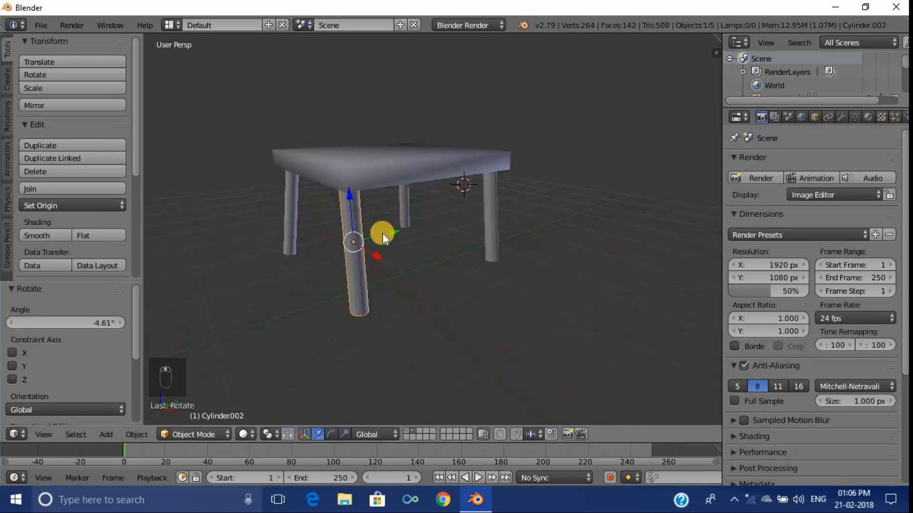
{"action": "key", "text": "g"}
{"action": "key", "text": "y"}
{"action": "left_click", "coordinate": [379, 247]}
{"action": "key", "text": "e"}
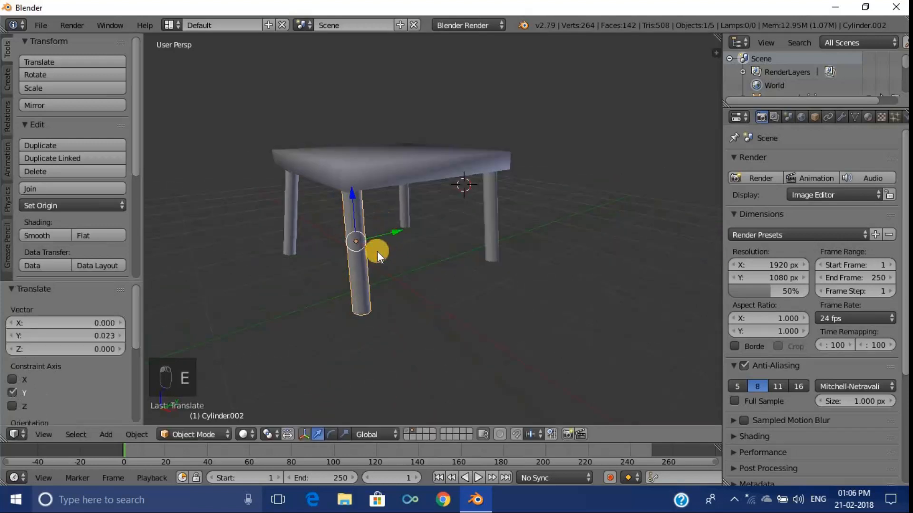
{"action": "key", "text": "r"}
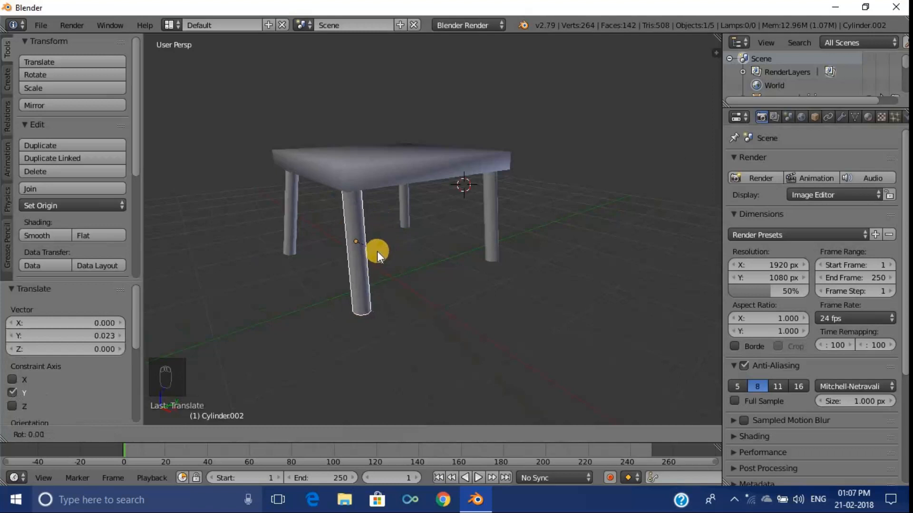
{"action": "left_click", "coordinate": [377, 251]}
Straighten the second leg from a side view with rotations of about -3.05° and -5.47°
{"action": "middle_click_drag", "start_coordinate": [377, 251], "coordinate": [291, 212]}
{"action": "right_click", "coordinate": [357, 201]}
{"action": "key", "text": "r"}
{"action": "left_click", "coordinate": [357, 203]}
{"action": "key", "text": "r"}
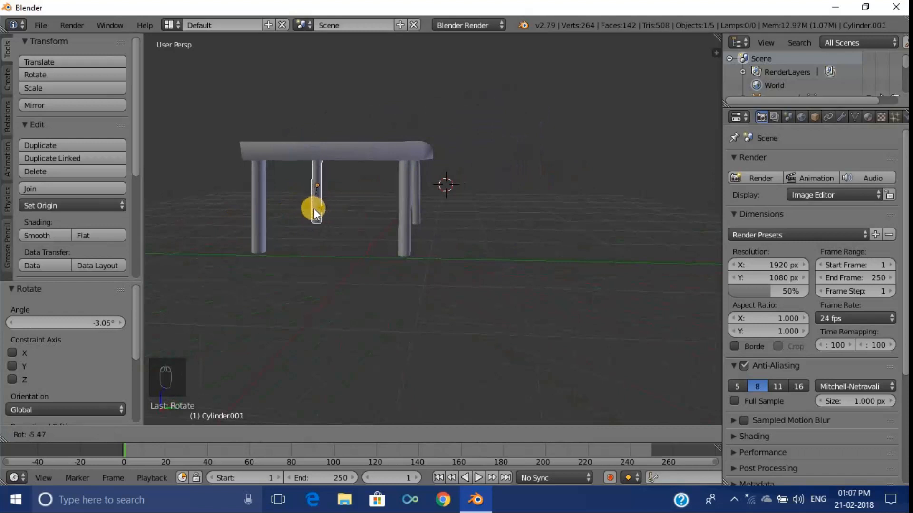
{"action": "left_click", "coordinate": [314, 209]}
Join the four cylinder legs into one object and apply smooth shading to it
{"action": "middle_click_drag", "start_coordinate": [357, 226], "coordinate": [290, 215]}
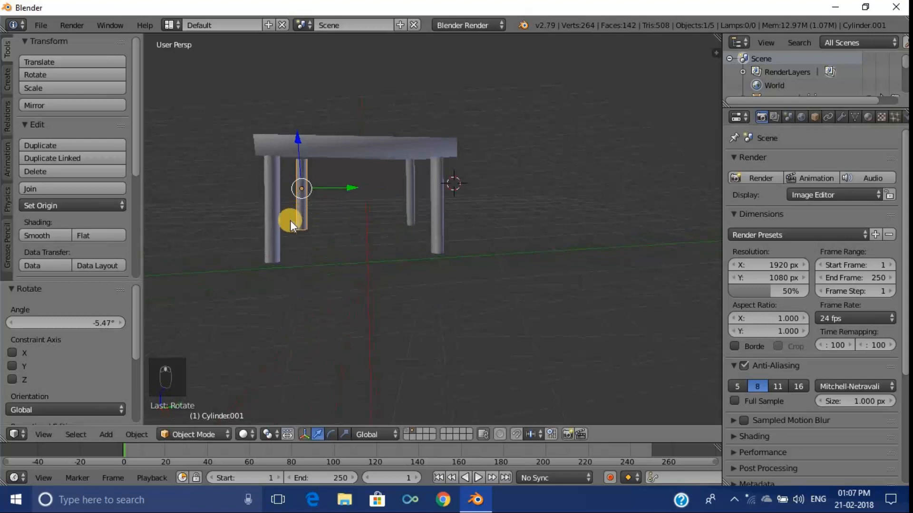
{"action": "right_click", "coordinate": [277, 209], "text": "shift"}
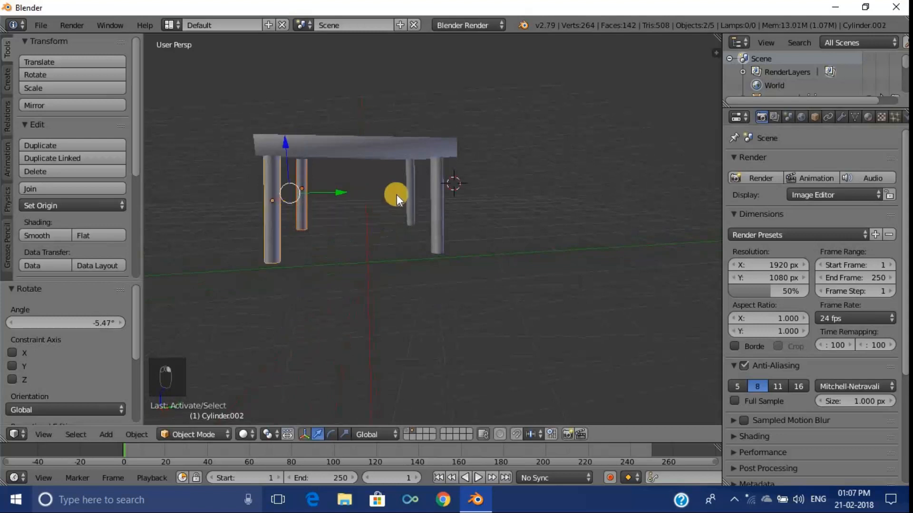
{"action": "right_click", "coordinate": [409, 191], "text": "shift"}
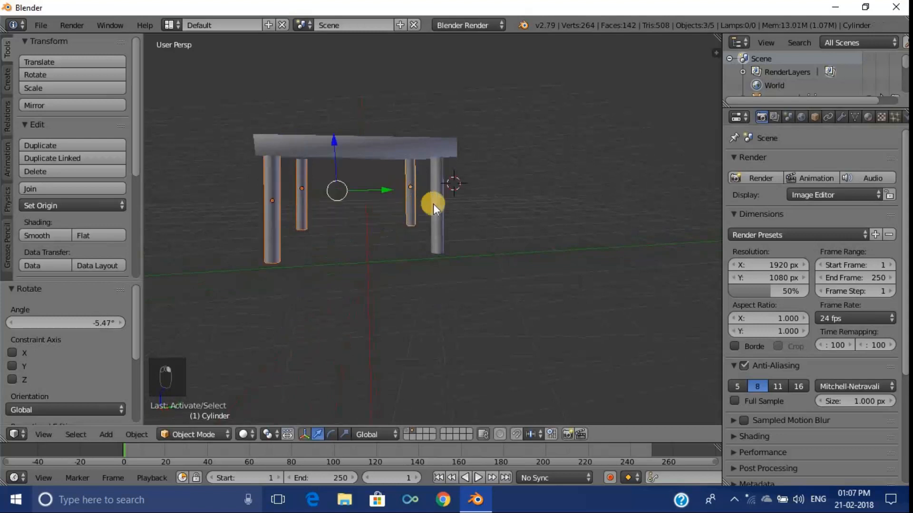
{"action": "right_click", "coordinate": [433, 203], "text": "shift"}
{"action": "left_click", "coordinate": [67, 190]}
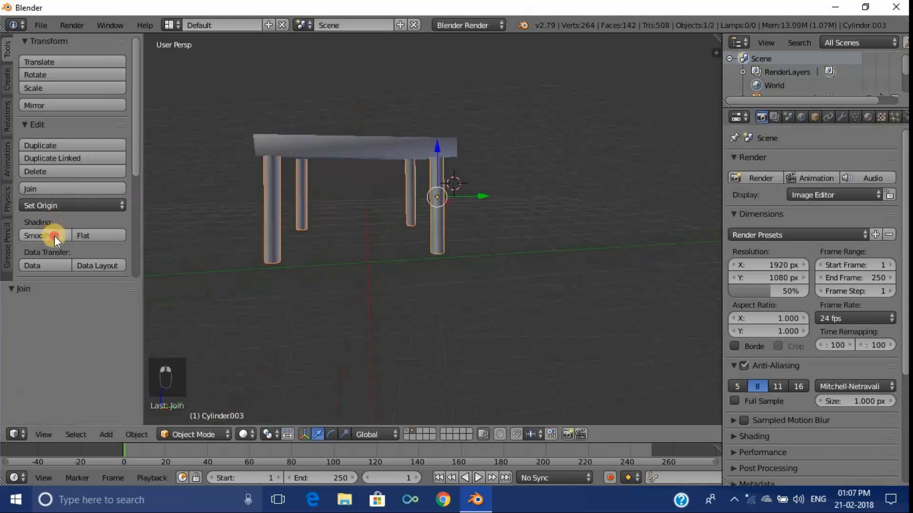
{"action": "left_click", "coordinate": [55, 236]}
Add a new material to the joined legs with a dark blue diffuse colour of about R 0.026, G 0.027, B 0.296
{"action": "middle_click_drag", "start_coordinate": [306, 216], "coordinate": [593, 272]}
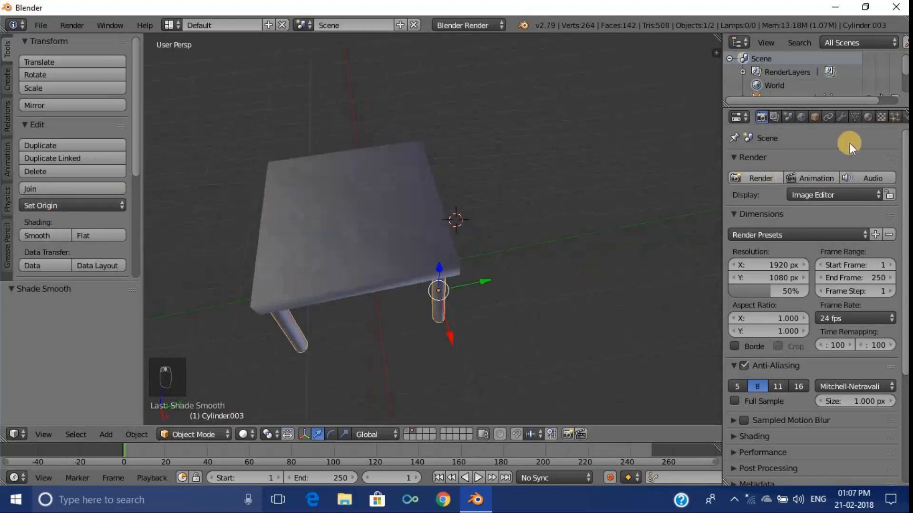
{"action": "left_click", "coordinate": [868, 116]}
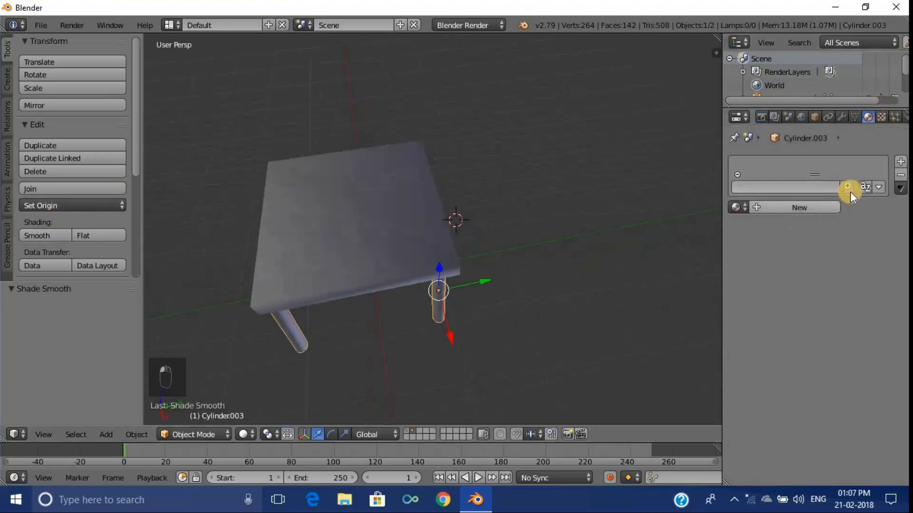
{"action": "left_click", "coordinate": [900, 162]}
{"action": "left_click", "coordinate": [776, 208]}
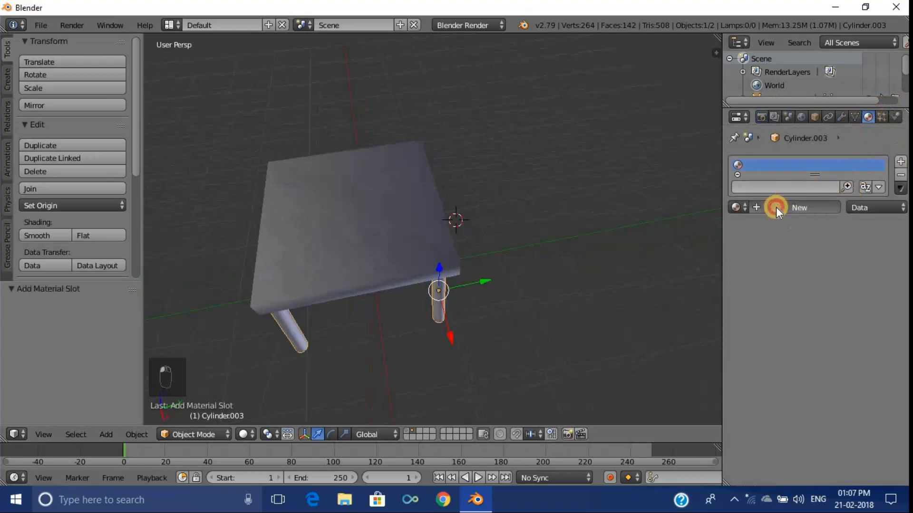
{"action": "left_click", "coordinate": [775, 370]}
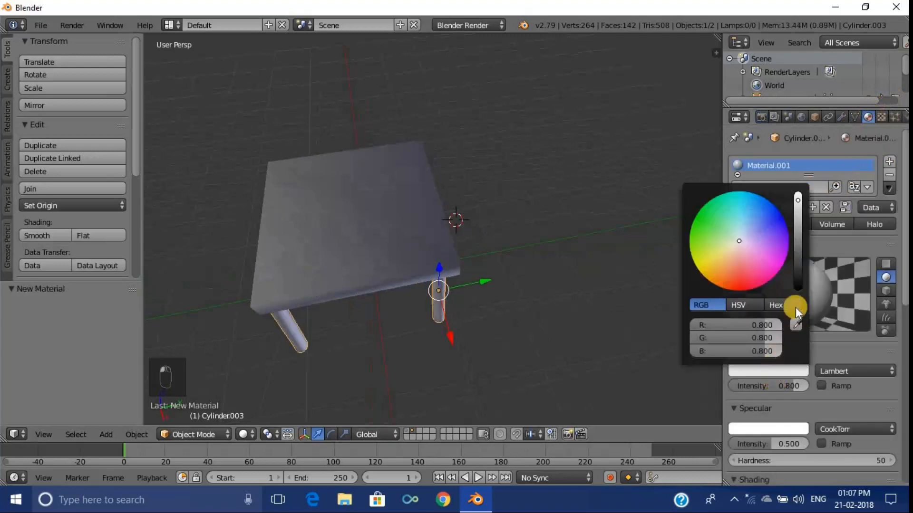
{"action": "left_click_drag", "start_coordinate": [803, 272], "coordinate": [795, 235]}
{"action": "left_click_drag", "start_coordinate": [770, 233], "coordinate": [767, 220]}
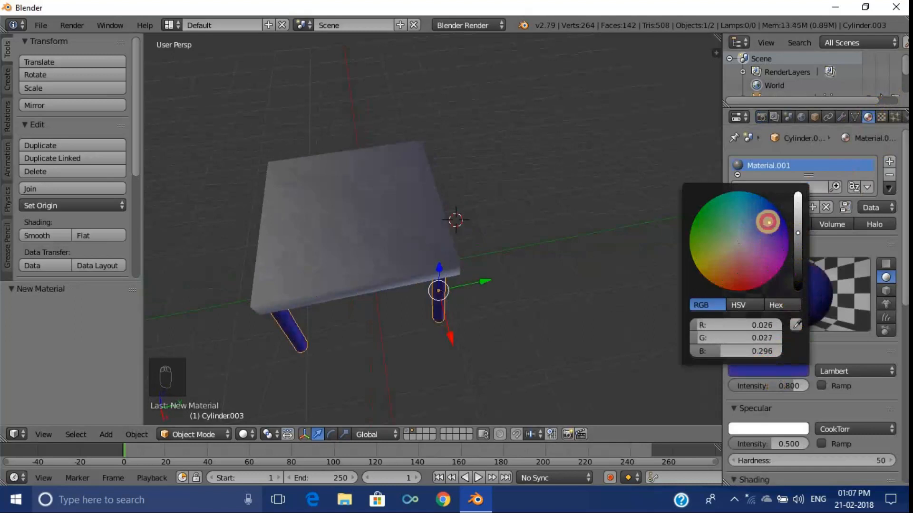
Rename the legs' blue material "tabel leg", without a number suffix
{"action": "double_click", "coordinate": [780, 167]}
{"action": "key", "text": "BackSpace"}
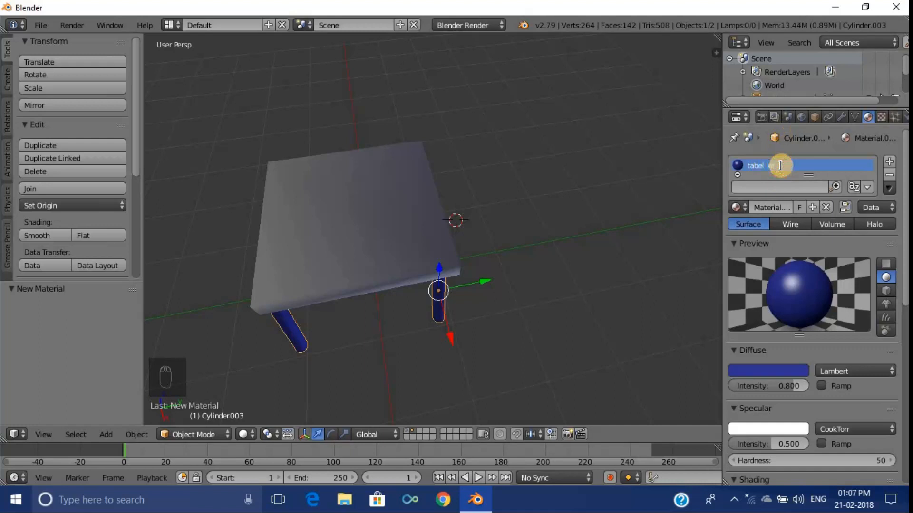
{"action": "type", "text": "tabel leg"}
{"action": "key", "text": "Return"}
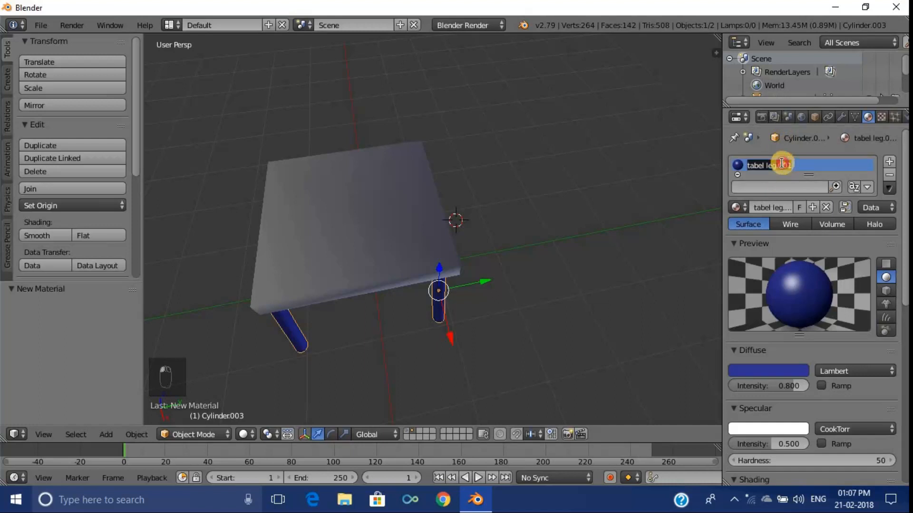
{"action": "left_click", "coordinate": [791, 166]}
{"action": "key", "text": "BackSpace"}
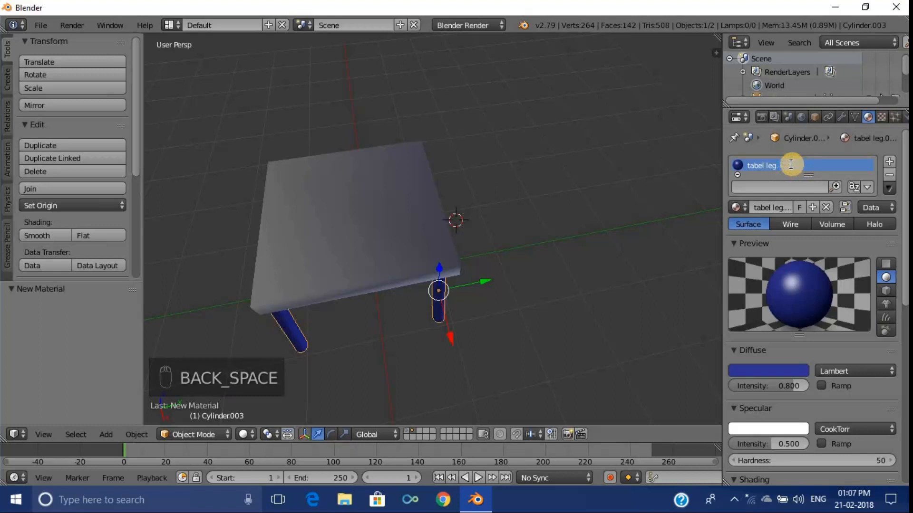
{"action": "key", "text": "BackSpace"}
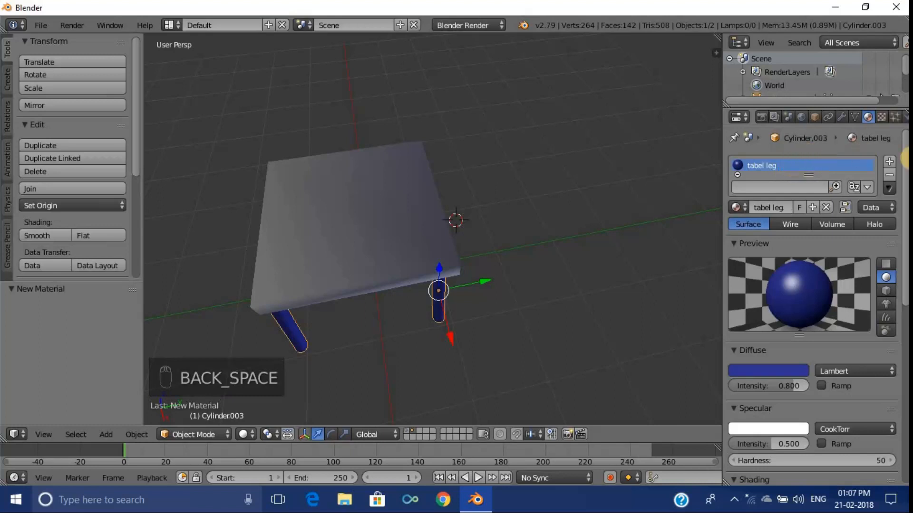
Rename the legs' blue material "chair leg"
{"action": "double_click", "coordinate": [764, 164]}
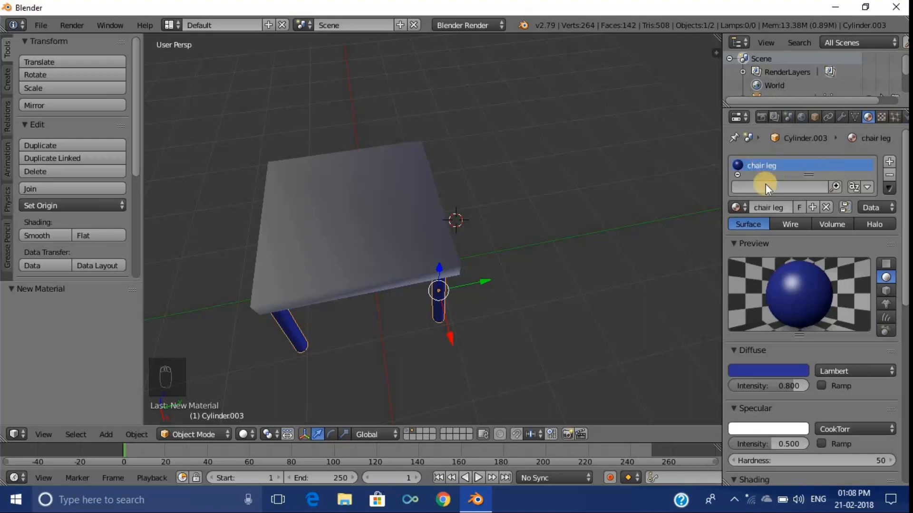
Add a new material to the slab on top of the legs and make its diffuse colour pink
{"action": "right_click", "coordinate": [375, 256]}
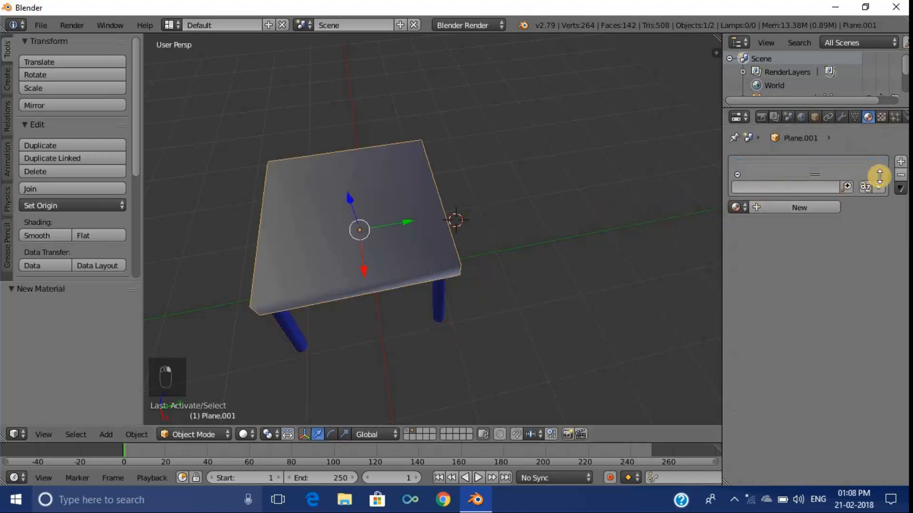
{"action": "left_click", "coordinate": [901, 162]}
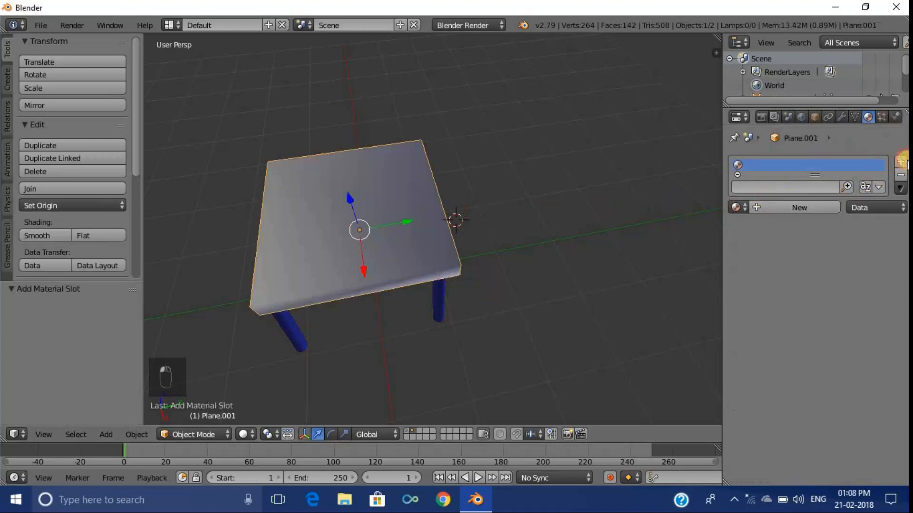
{"action": "left_click", "coordinate": [790, 205]}
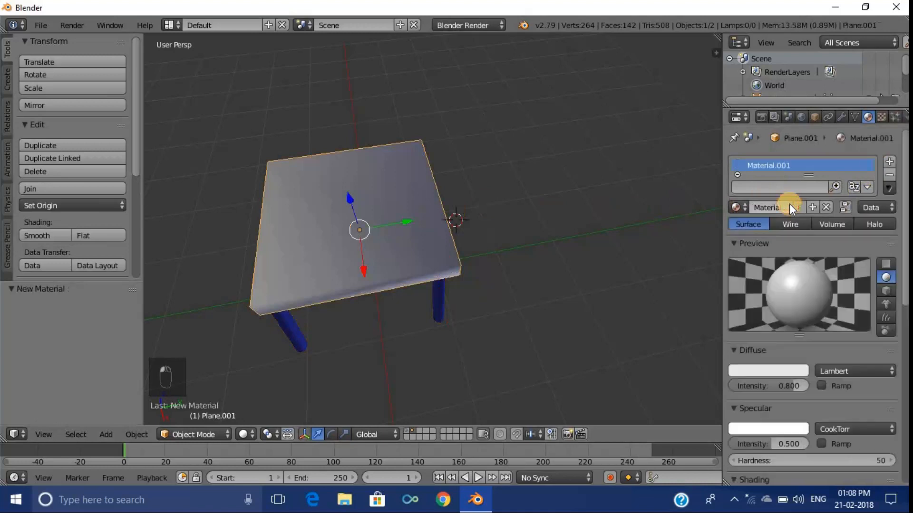
{"action": "left_click", "coordinate": [764, 371]}
{"action": "left_click", "coordinate": [758, 270]}
{"action": "left_click_drag", "start_coordinate": [758, 268], "coordinate": [760, 262]}
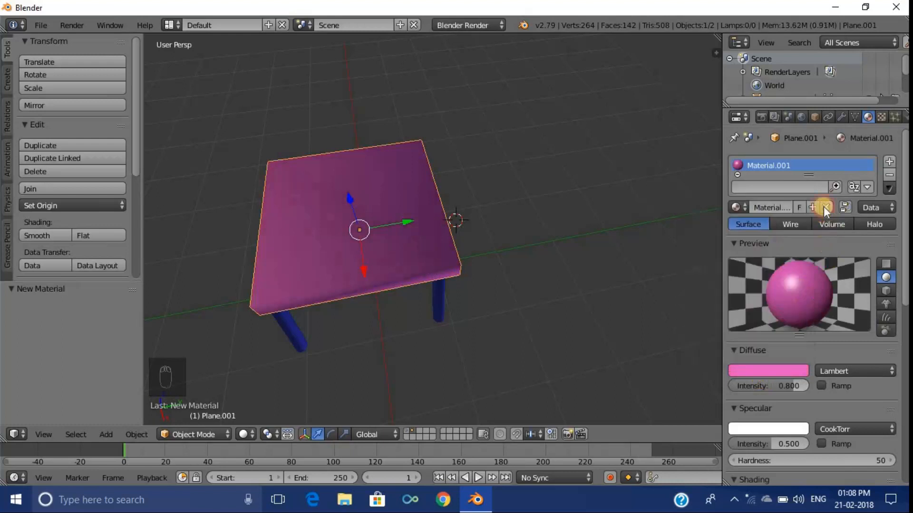
Rename the slab's pink material "chair"
{"action": "double_click", "coordinate": [785, 166]}
{"action": "key", "text": "BackSpace"}
{"action": "key", "text": "Return"}
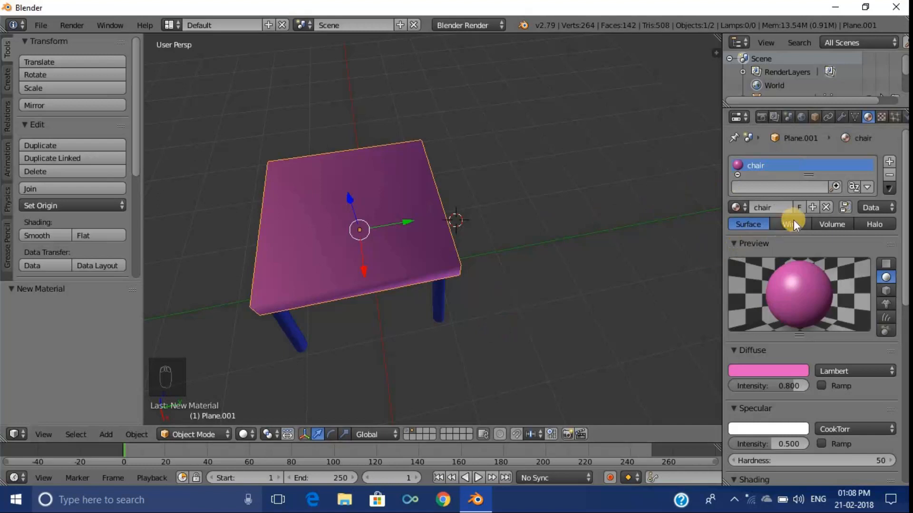
Extrude one top edge of the chair's seat about 0.857 upward along Z to form a backrest
{"action": "middle_click_drag", "start_coordinate": [611, 279], "coordinate": [478, 229]}
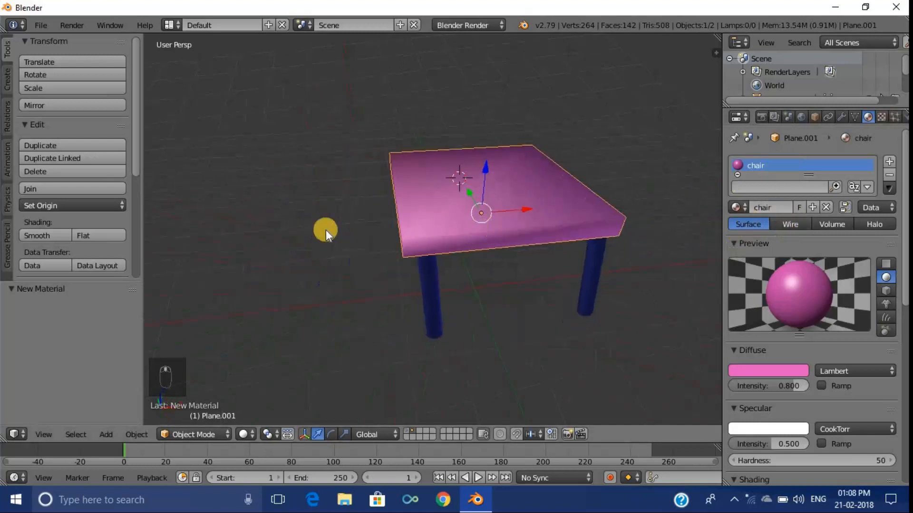
{"action": "key", "text": "Tab"}
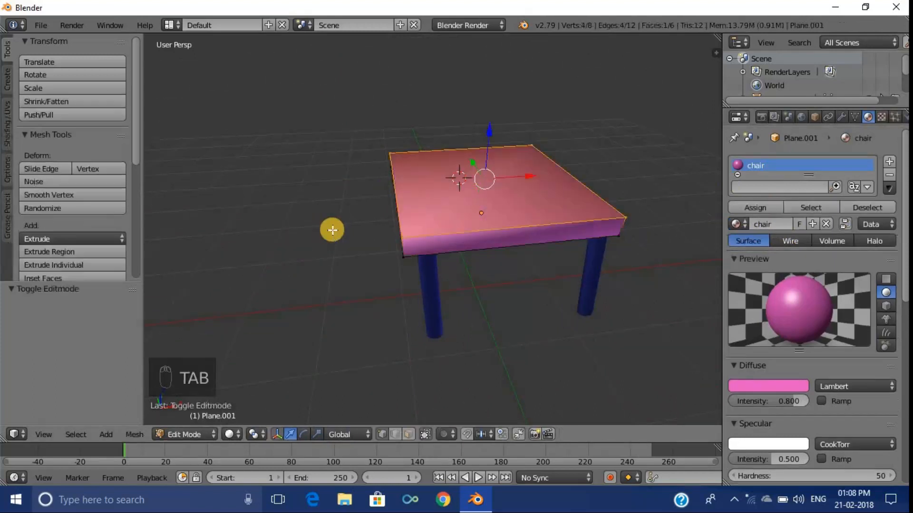
{"action": "middle_click_drag", "start_coordinate": [424, 267], "coordinate": [474, 264]}
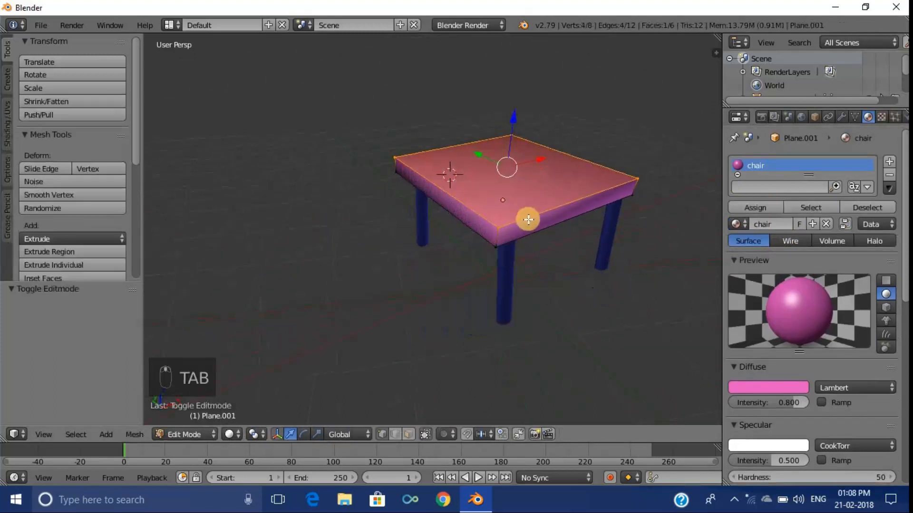
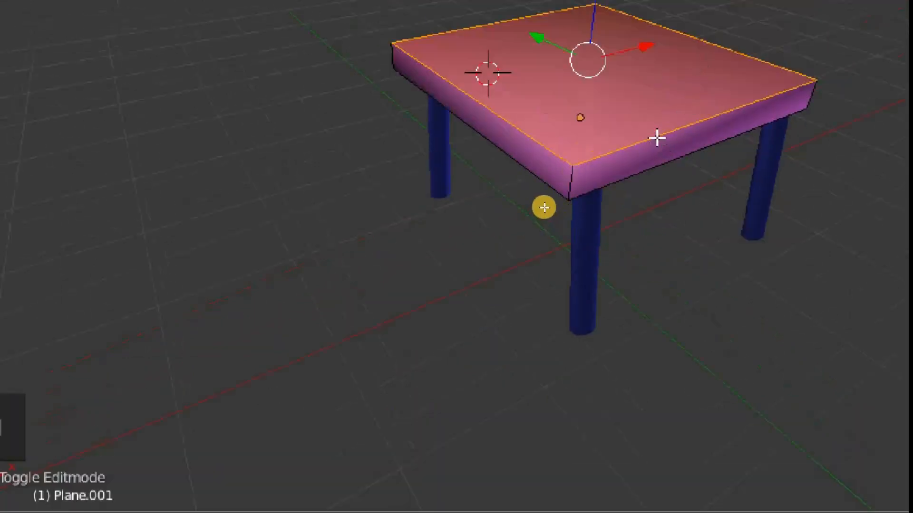
{"action": "left_click", "coordinate": [653, 141]}
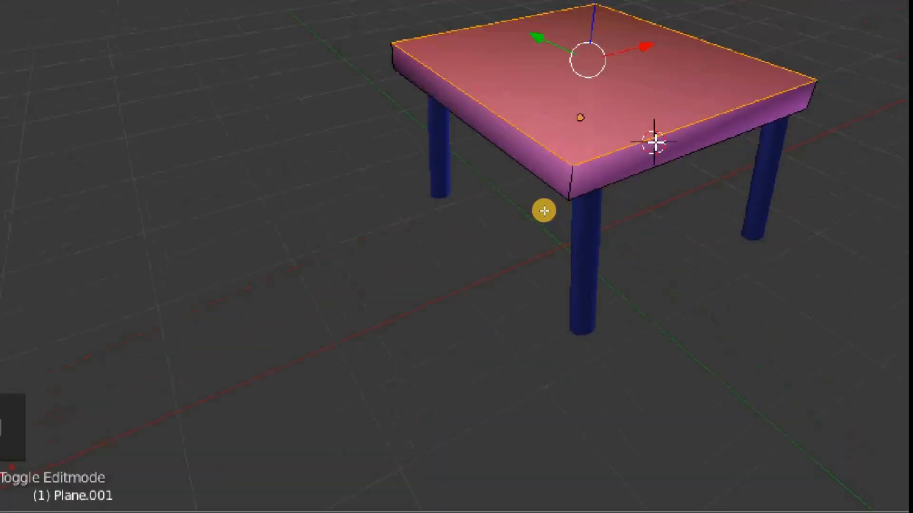
{"action": "right_click", "coordinate": [650, 137]}
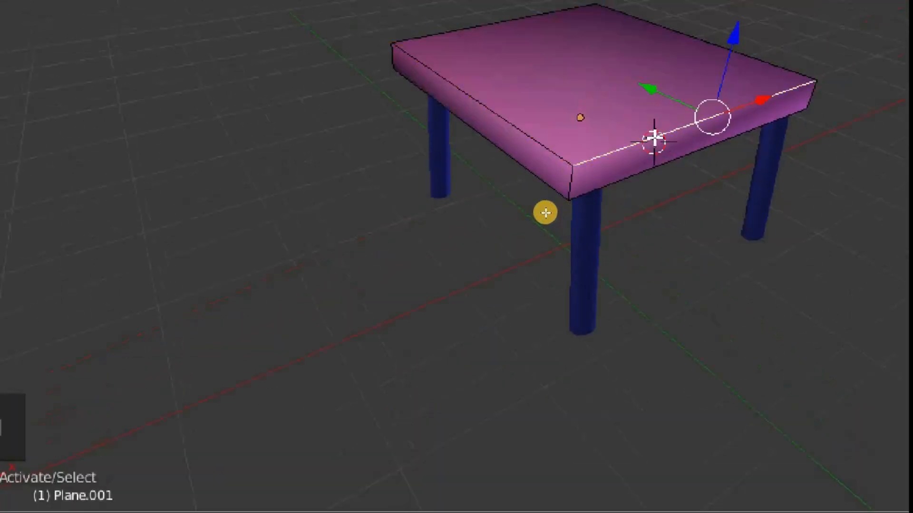
{"action": "key", "text": "e"}
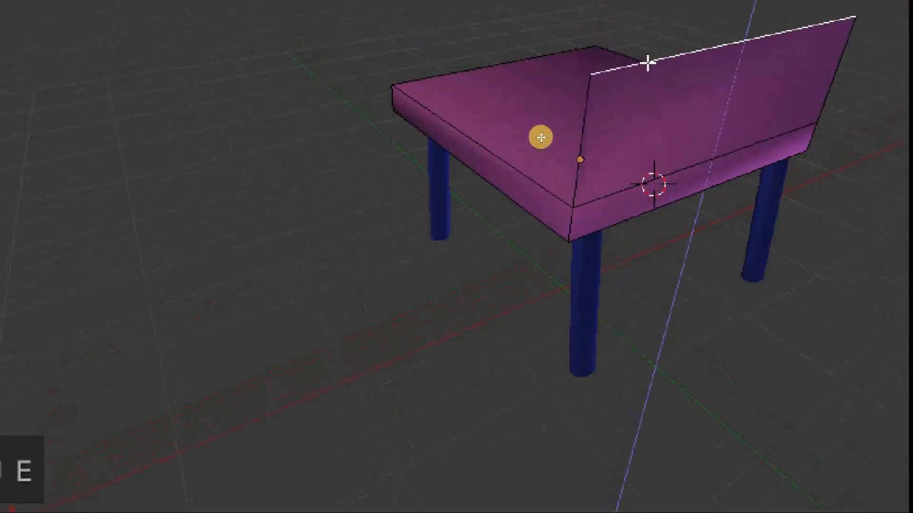
{"action": "left_click", "coordinate": [543, 120]}
{"action": "middle_click_drag", "start_coordinate": [588, 147], "coordinate": [654, 157]}
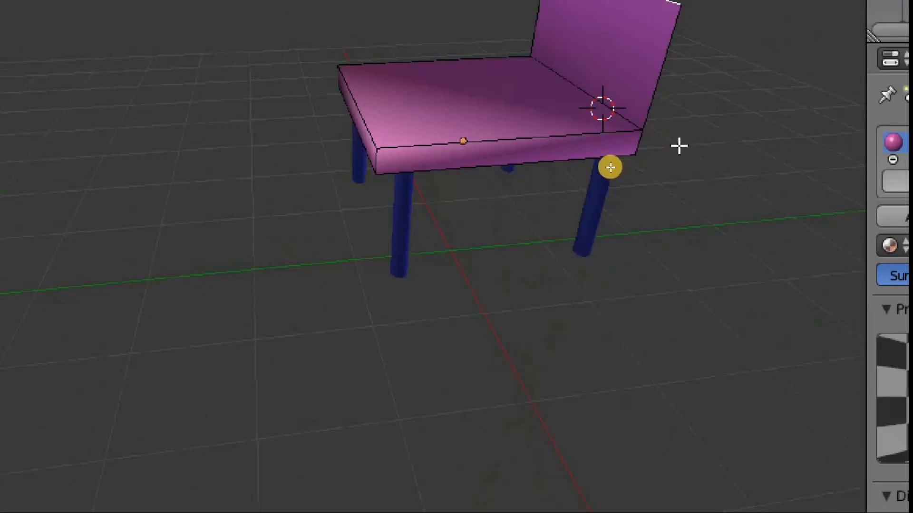
{"action": "key", "text": "shift+4"}
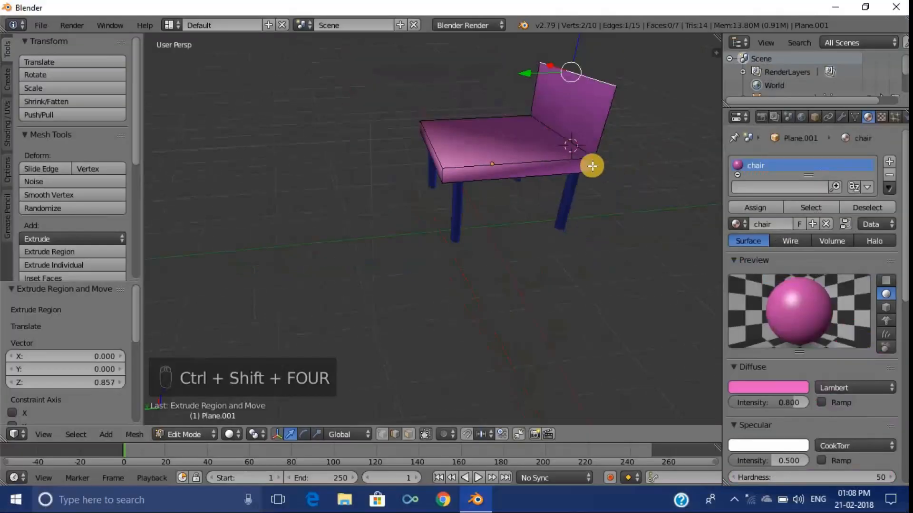
{"action": "middle_click_drag", "start_coordinate": [630, 142], "coordinate": [742, 130]}
{"action": "middle_click_drag", "start_coordinate": [651, 159], "coordinate": [558, 104]}
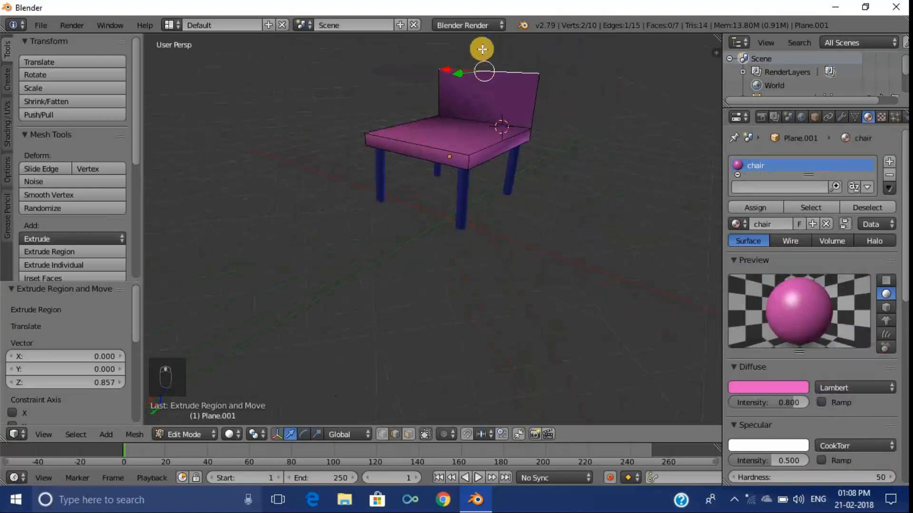
Raise the backrest's top edge along Z by about 0.227 and again by about 0.467
{"action": "key", "text": "g"}
{"action": "key", "text": "z"}
{"action": "left_click", "coordinate": [486, 419]}
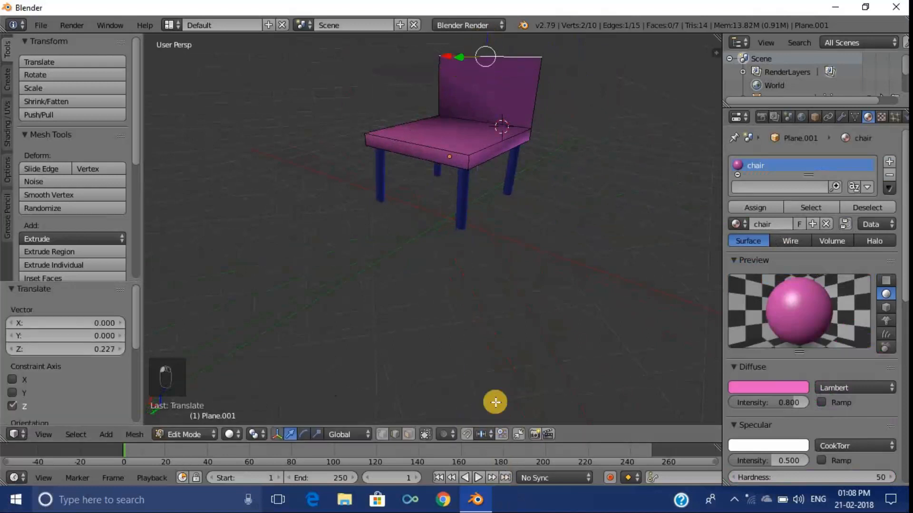
{"action": "middle_click_drag", "start_coordinate": [493, 402], "coordinate": [566, 232]}
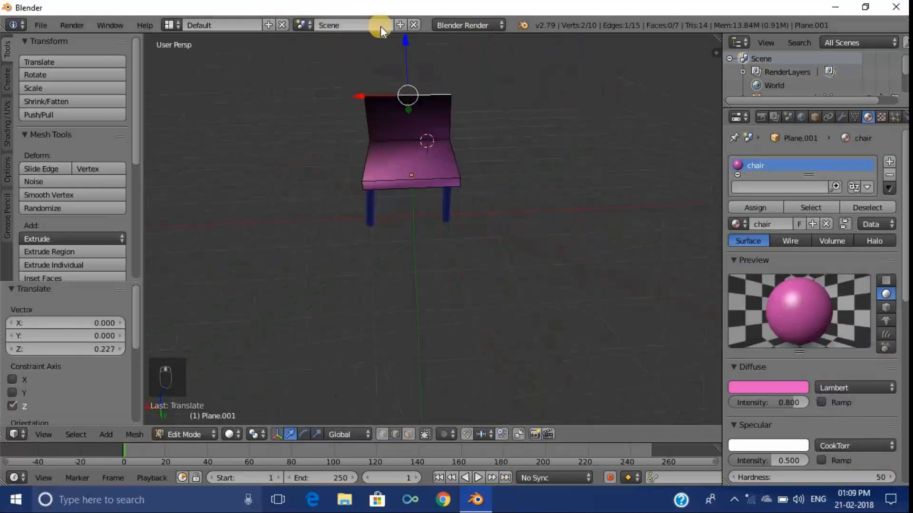
{"action": "left_click_drag", "start_coordinate": [409, 45], "coordinate": [410, 407]}
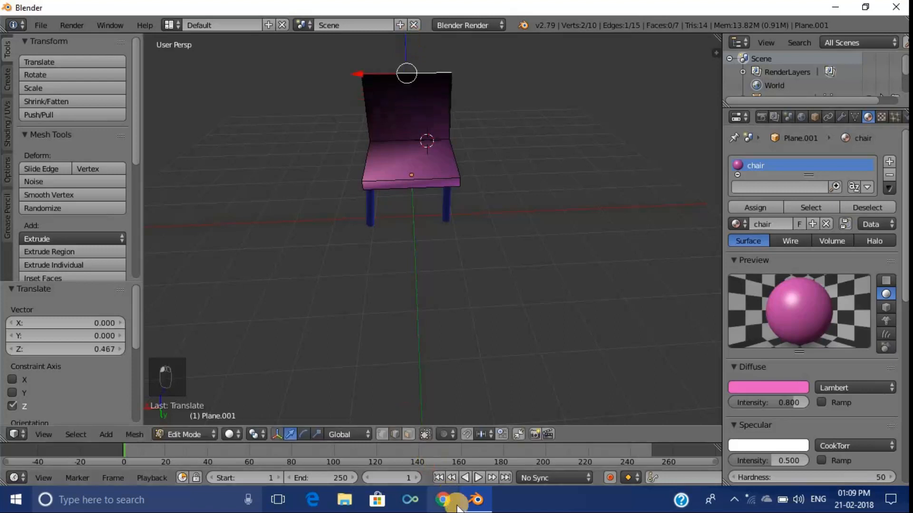
Try shifting the backrest's top edge along Y over the seat and lowering it about 1.49 toward the seat's front edge
{"action": "middle_click_drag", "start_coordinate": [484, 323], "coordinate": [320, 355]}
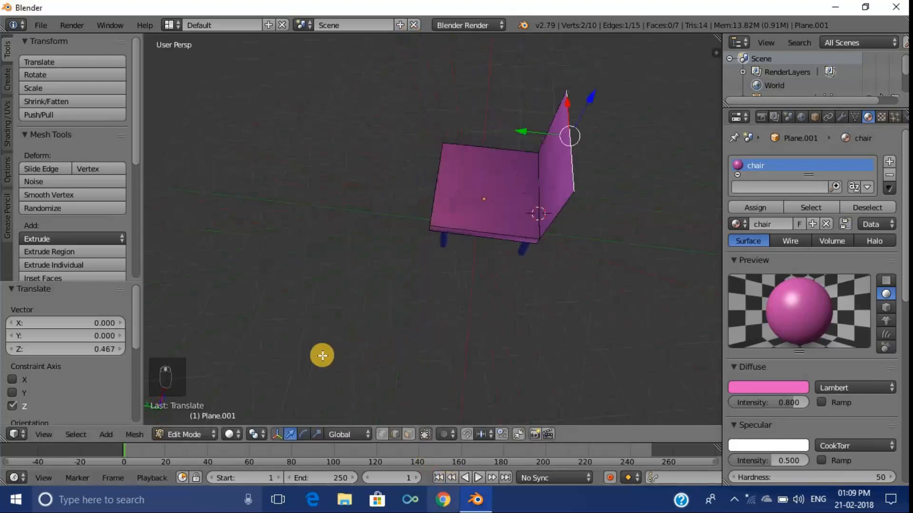
{"action": "left_click_drag", "start_coordinate": [541, 129], "coordinate": [381, 209]}
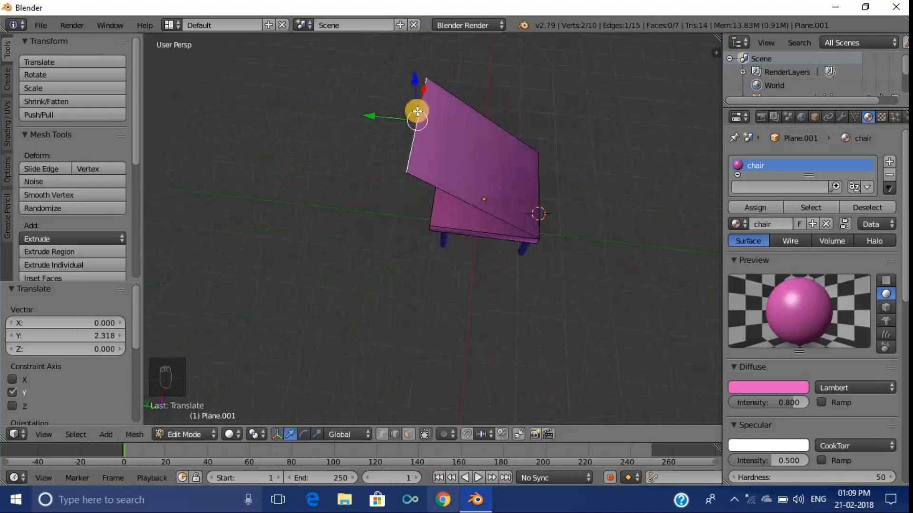
{"action": "left_click_drag", "start_coordinate": [378, 119], "coordinate": [435, 119]}
{"action": "left_click_drag", "start_coordinate": [474, 85], "coordinate": [463, 142]}
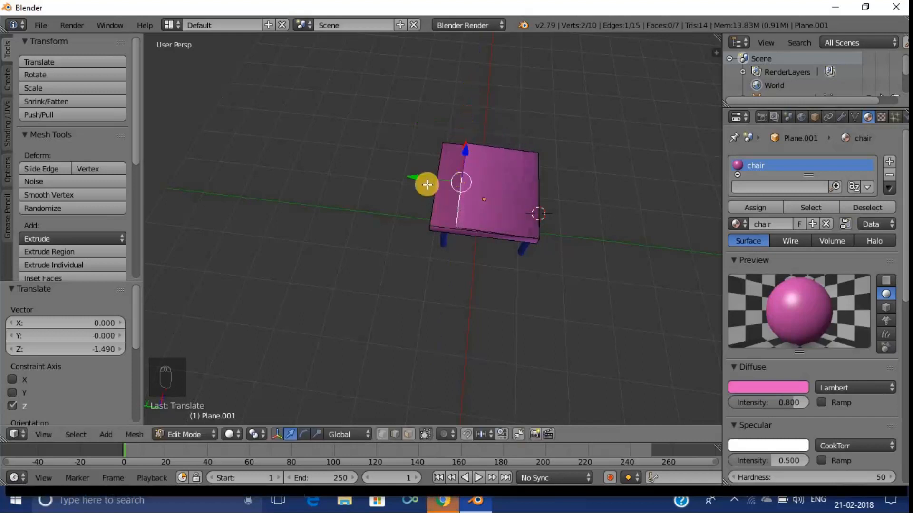
{"action": "left_click_drag", "start_coordinate": [426, 183], "coordinate": [402, 187]}
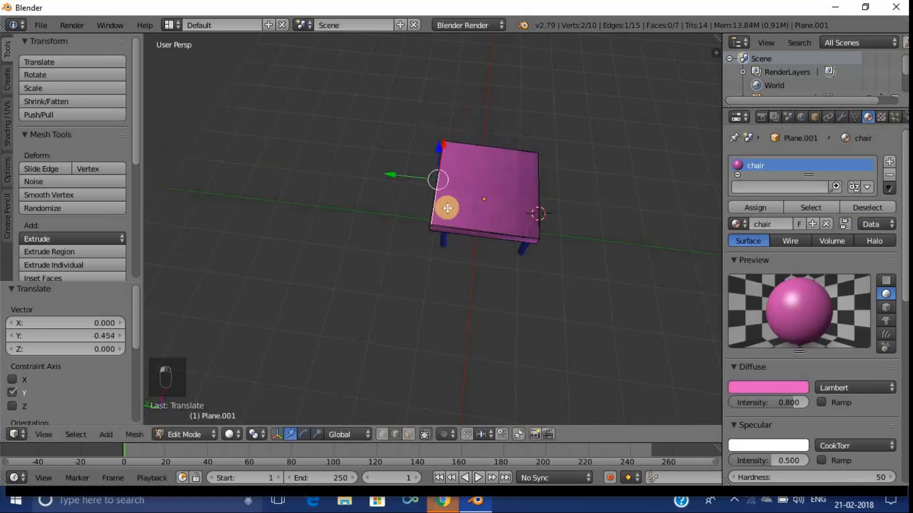
Move the backrest's top edge back up behind the seat, ending with a lift of about 0.131 along Z
{"action": "left_click_drag", "start_coordinate": [436, 158], "coordinate": [457, 106]}
{"action": "left_click_drag", "start_coordinate": [407, 130], "coordinate": [570, 193]}
{"action": "middle_click_drag", "start_coordinate": [570, 193], "coordinate": [550, 144]}
{"action": "left_click_drag", "start_coordinate": [390, 44], "coordinate": [390, 38]}
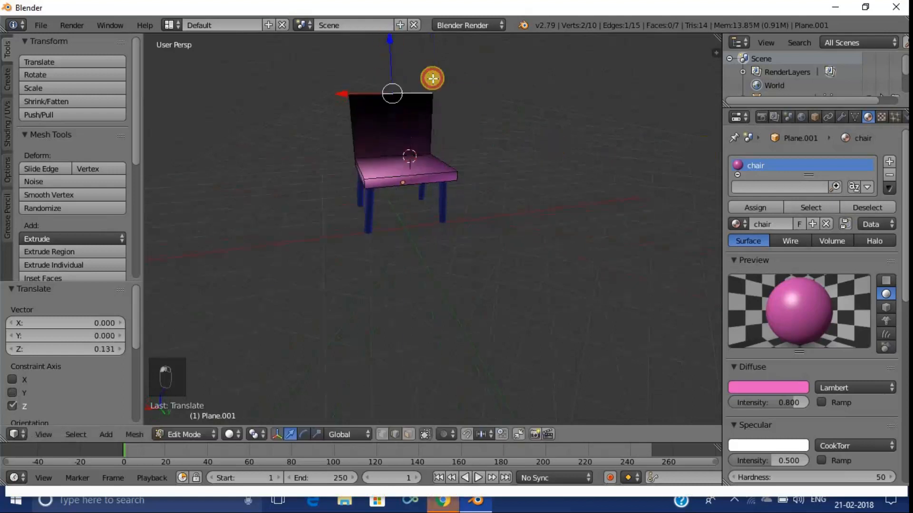
{"action": "middle_click_drag", "start_coordinate": [434, 91], "coordinate": [450, 108]}
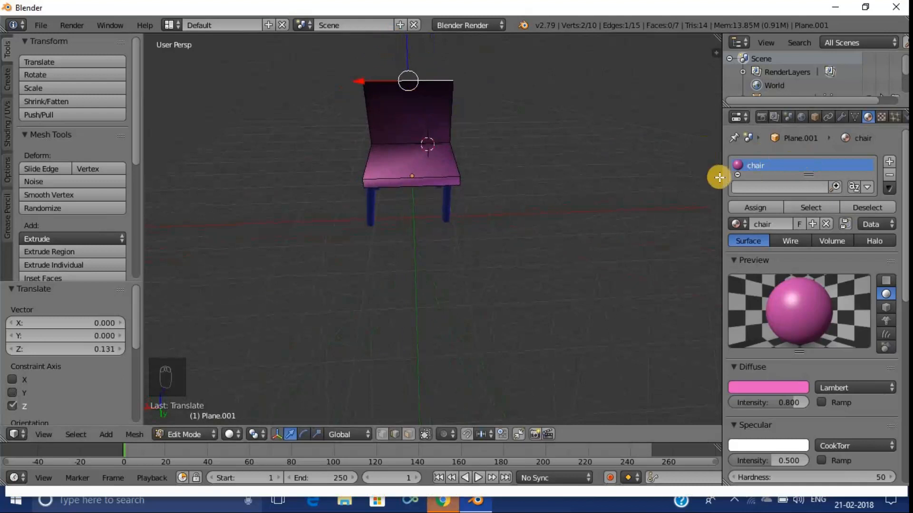
Return the seat to Object Mode and look through the 3D view's mesh display, shading and screencast settings
{"action": "key", "text": "n"}
{"action": "scroll", "coordinate": [673, 179], "scroll_direction": "down", "scroll_amount": 15}
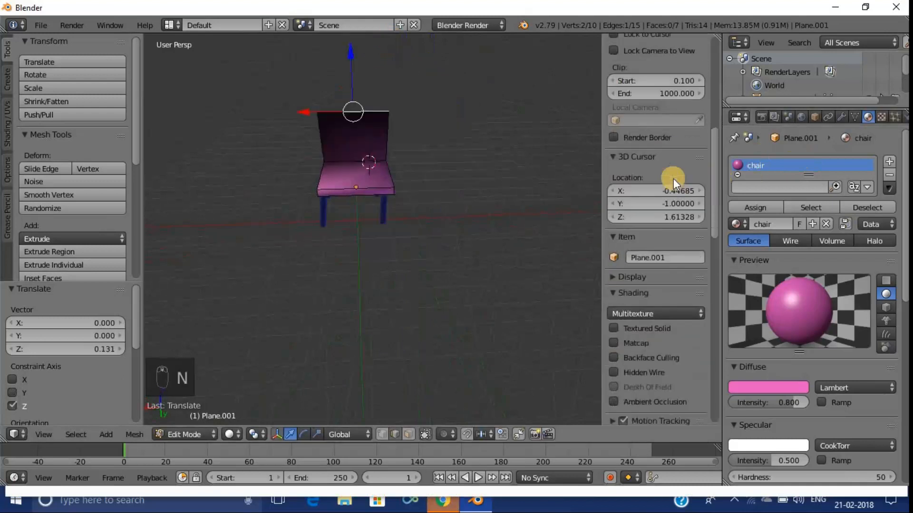
{"action": "scroll", "coordinate": [673, 178], "scroll_direction": "down", "scroll_amount": 8}
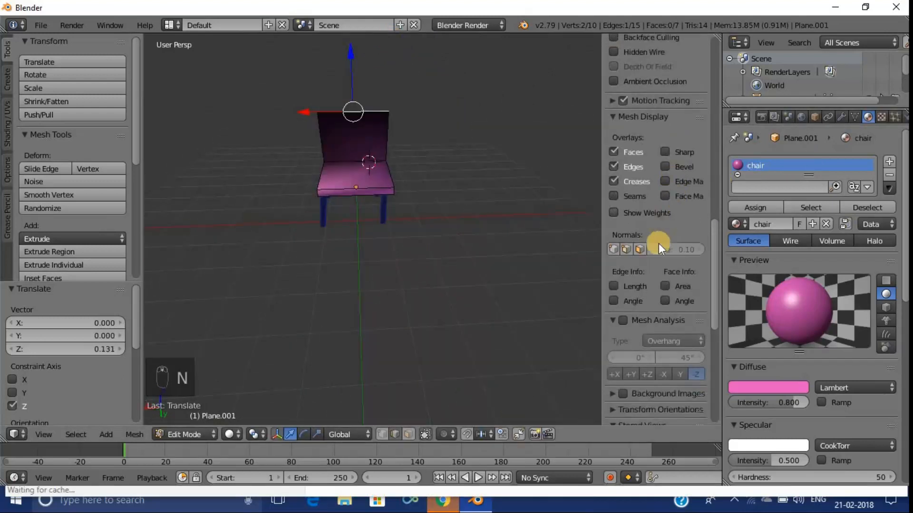
{"action": "scroll", "coordinate": [657, 270], "scroll_direction": "down", "scroll_amount": 2}
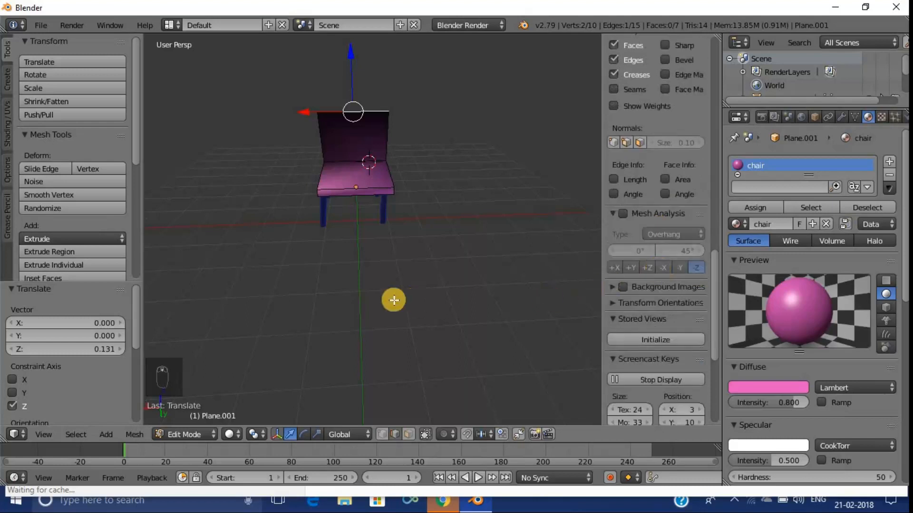
{"action": "key", "text": "Tab"}
{"action": "scroll", "coordinate": [629, 267], "scroll_direction": "down", "scroll_amount": 2}
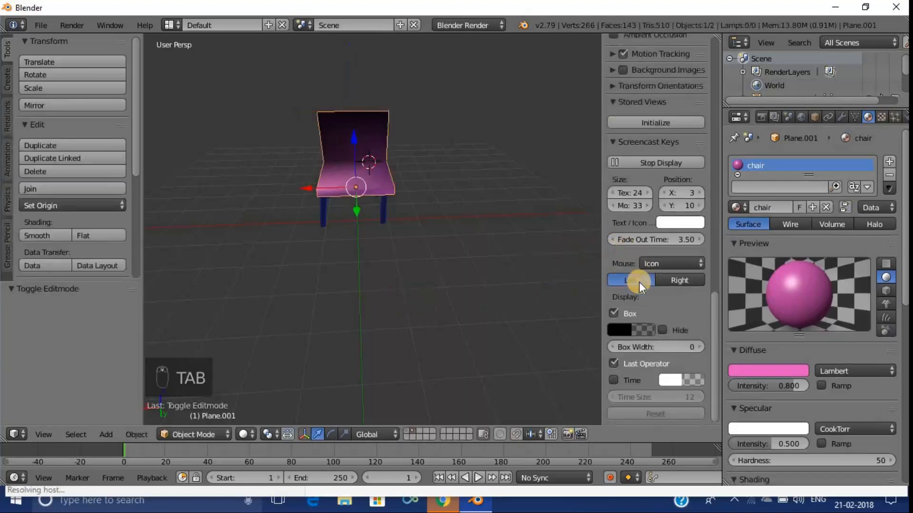
{"action": "scroll", "coordinate": [639, 281], "scroll_direction": "up", "scroll_amount": 10}
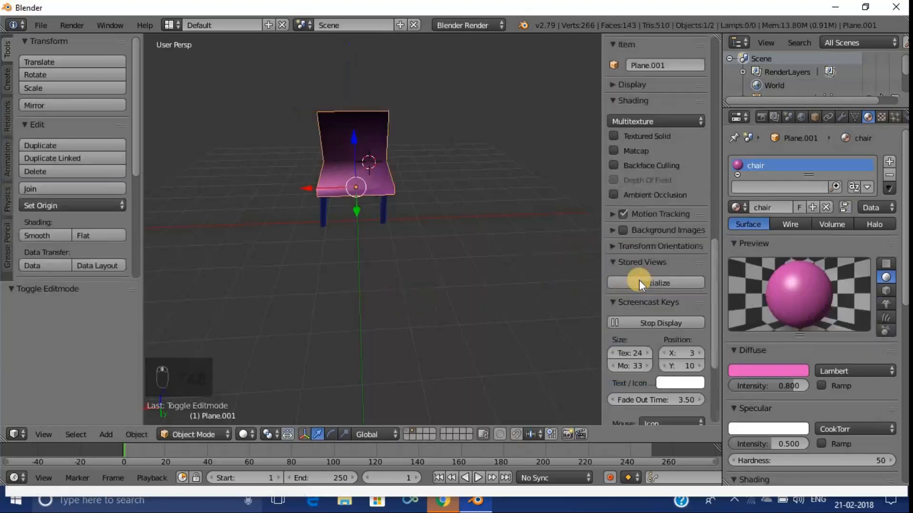
{"action": "scroll", "coordinate": [614, 254], "scroll_direction": "up", "scroll_amount": 3}
{"action": "key", "text": "q"}
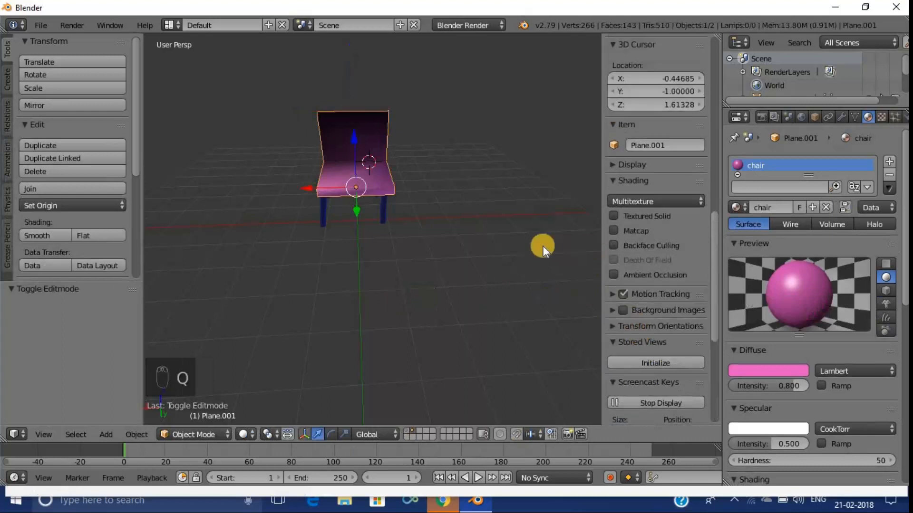
{"action": "key", "text": "e"}
{"action": "key", "text": "n"}
Show the table's layer together with the chair's and raise the seat and backrest about 0.175 along Z
{"action": "middle_click_drag", "start_coordinate": [515, 208], "coordinate": [467, 164]}
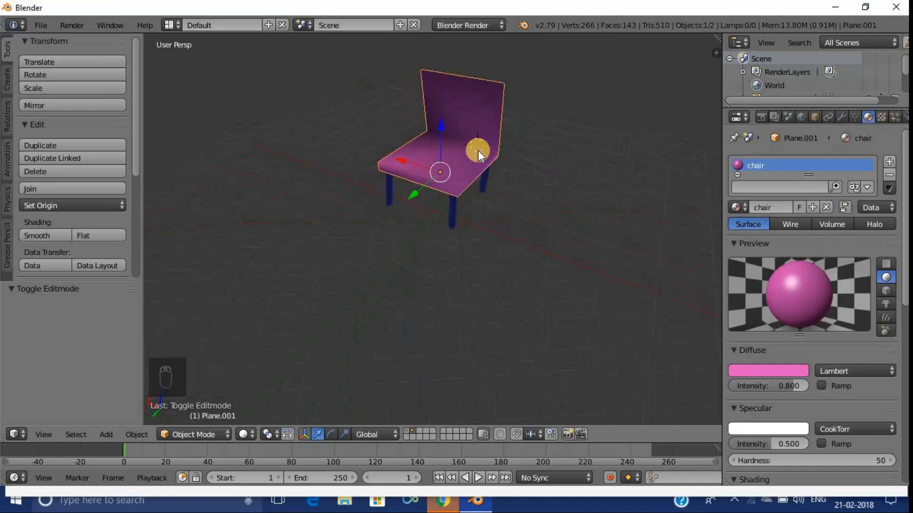
{"action": "left_click", "coordinate": [406, 430], "text": "shift"}
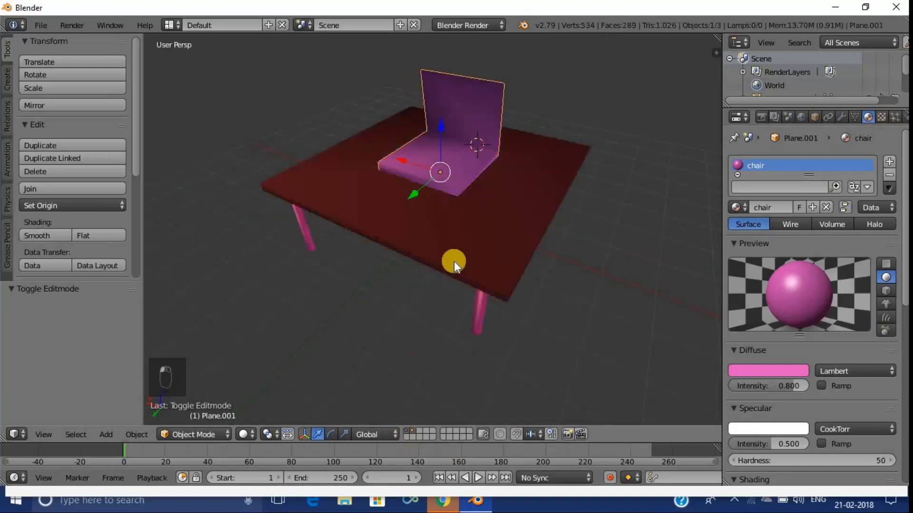
{"action": "middle_click_drag", "start_coordinate": [570, 310], "coordinate": [470, 278]}
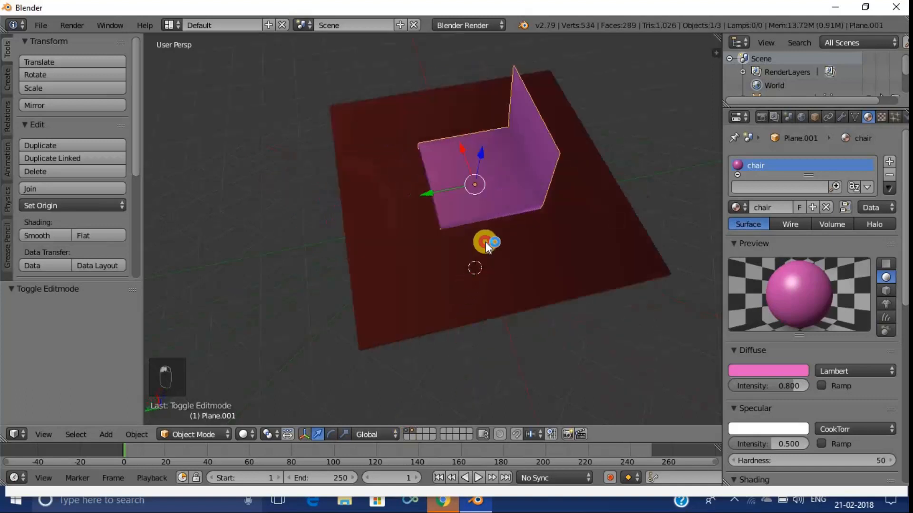
{"action": "left_click_drag", "start_coordinate": [476, 164], "coordinate": [532, 155]}
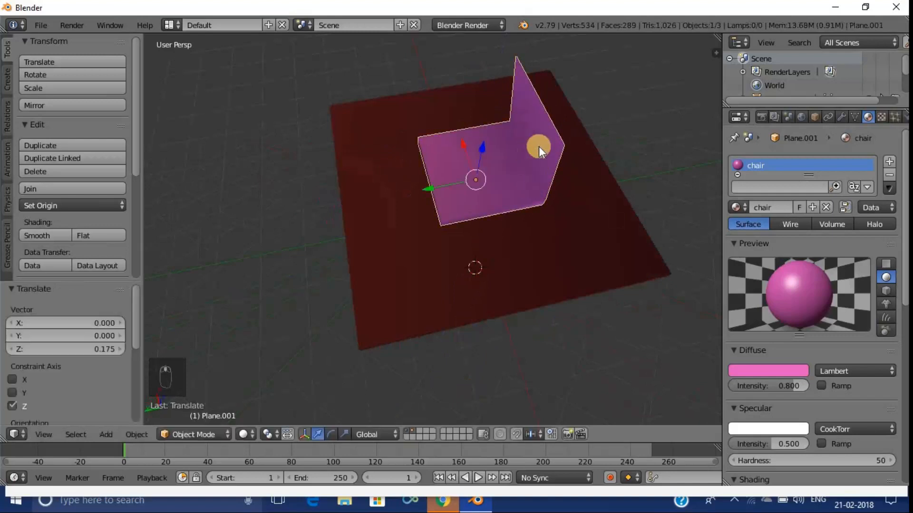
{"action": "middle_click_drag", "start_coordinate": [539, 146], "coordinate": [515, 116]}
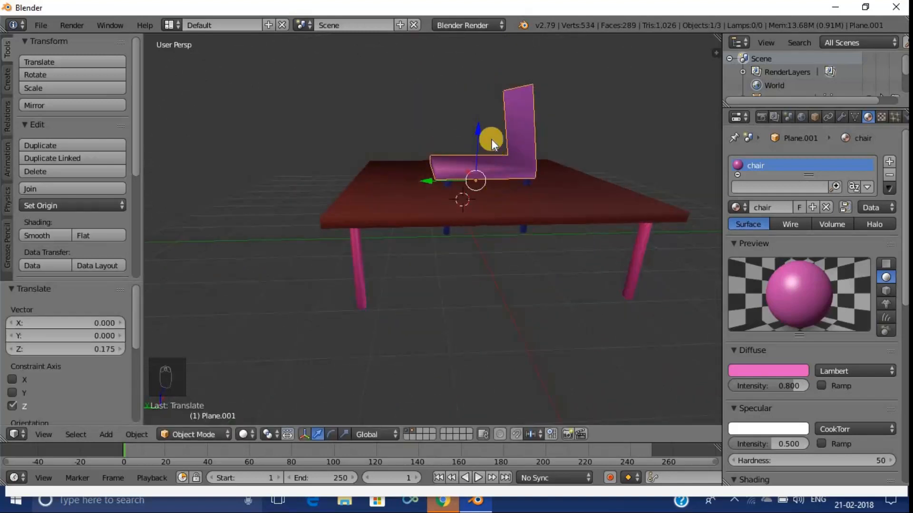
Join the blue legs to the pink seat and shade the joined chair smooth
{"action": "right_click", "coordinate": [520, 225]}
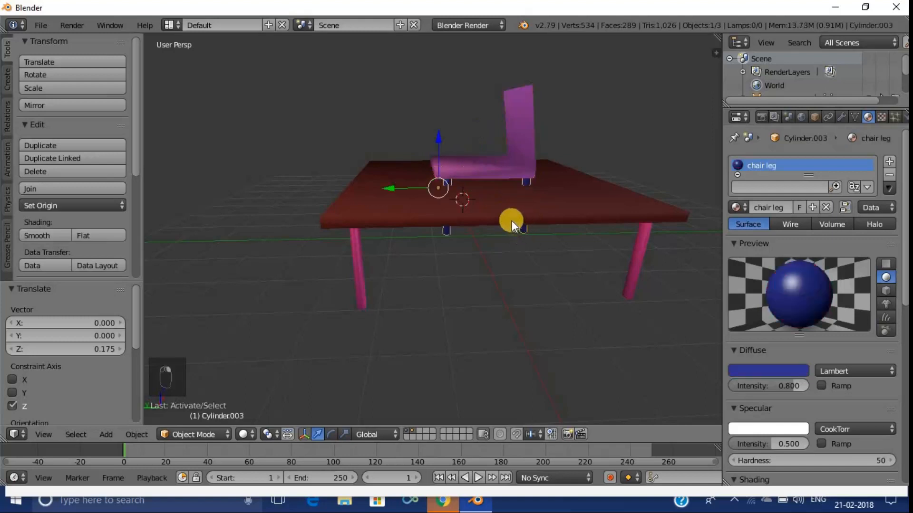
{"action": "right_click", "coordinate": [481, 170]}
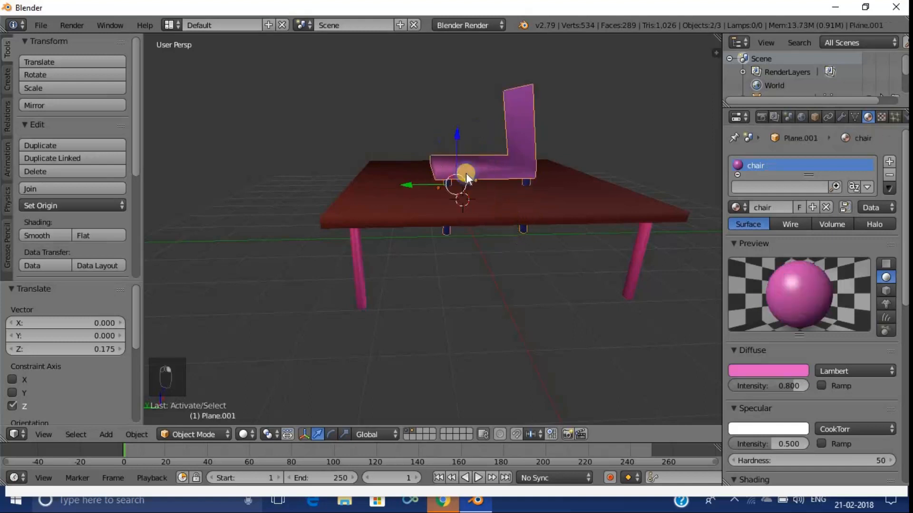
{"action": "left_click", "coordinate": [43, 235]}
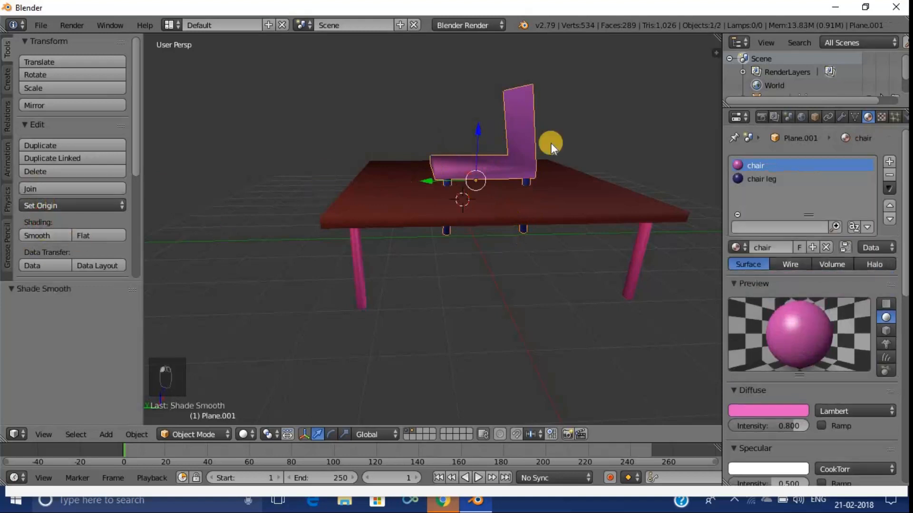
Move the joined chair about -4.478 along Y so it stands beside the table
{"action": "left_click_drag", "start_coordinate": [432, 172], "coordinate": [629, 183]}
{"action": "middle_click_drag", "start_coordinate": [601, 184], "coordinate": [569, 185]}
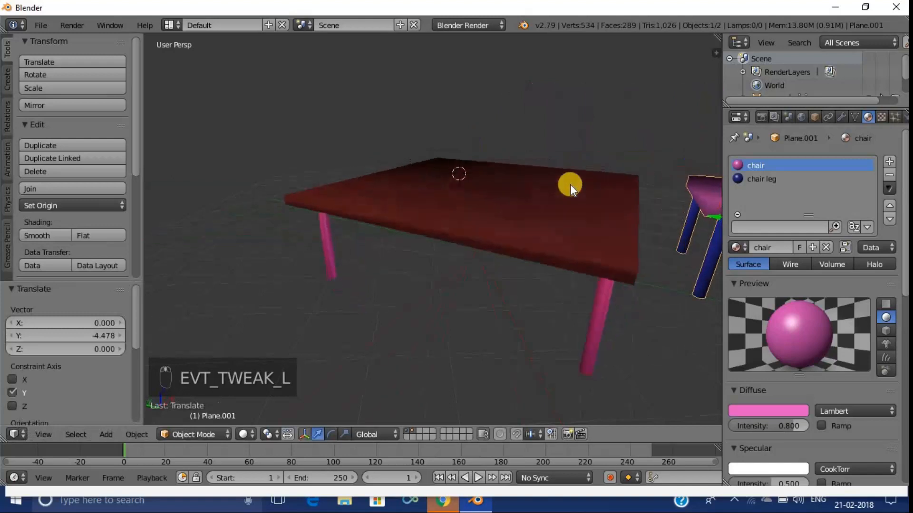
{"action": "scroll", "coordinate": [595, 193], "scroll_direction": "down", "scroll_amount": 4}
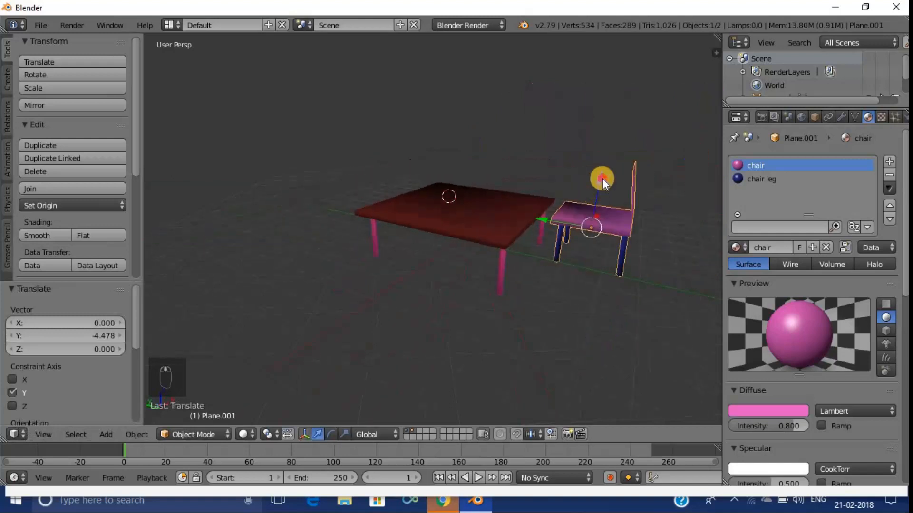
Move the chair about 1.25 along Y toward the table and about 0.26 along X
{"action": "left_click_drag", "start_coordinate": [603, 178], "coordinate": [519, 245]}
{"action": "middle_click_drag", "start_coordinate": [519, 245], "coordinate": [391, 209]}
{"action": "scroll", "coordinate": [392, 208], "scroll_direction": "up", "scroll_amount": 1}
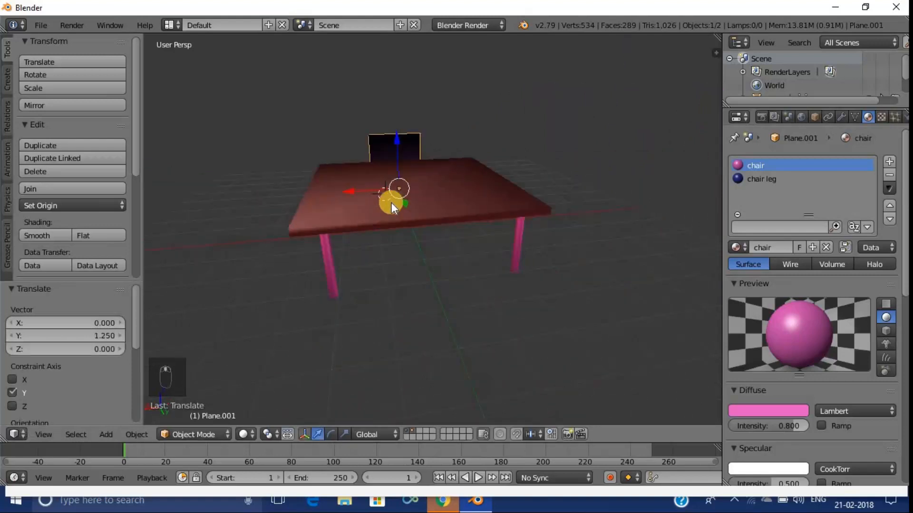
{"action": "left_click_drag", "start_coordinate": [370, 186], "coordinate": [371, 183]}
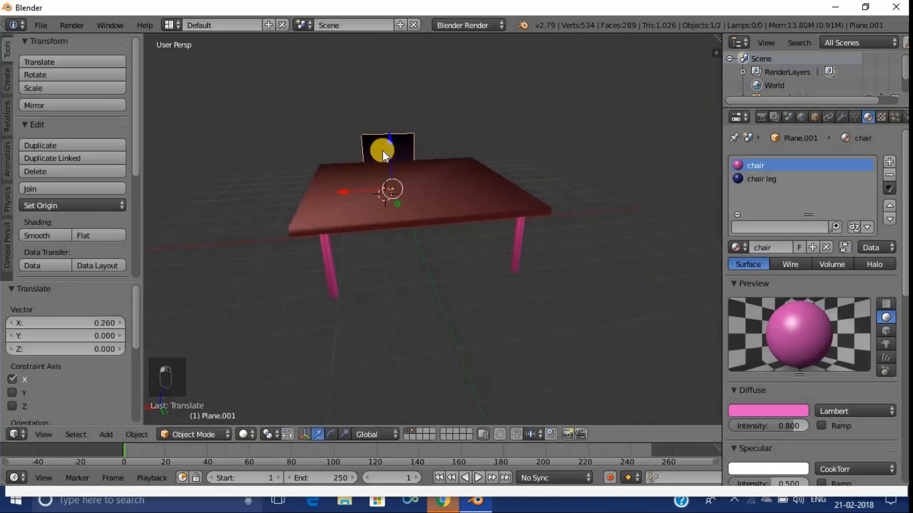
Adjust the chair's height by moving it about 0.428 along Z and then about -0.239 along Z
{"action": "mouse_move", "coordinate": [389, 152]}
{"action": "left_mouse_down"}
{"action": "mouse_move", "coordinate": [389, 144]}
{"action": "mouse_move", "coordinate": [388, 166]}
{"action": "left_mouse_up"}
{"action": "middle_click_drag", "start_coordinate": [388, 166], "coordinate": [502, 195]}
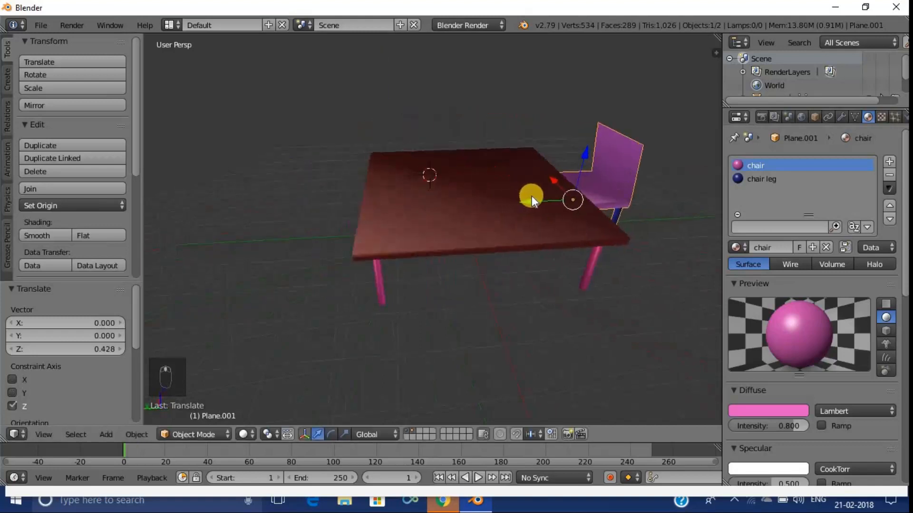
{"action": "left_click_drag", "start_coordinate": [531, 197], "coordinate": [597, 159]}
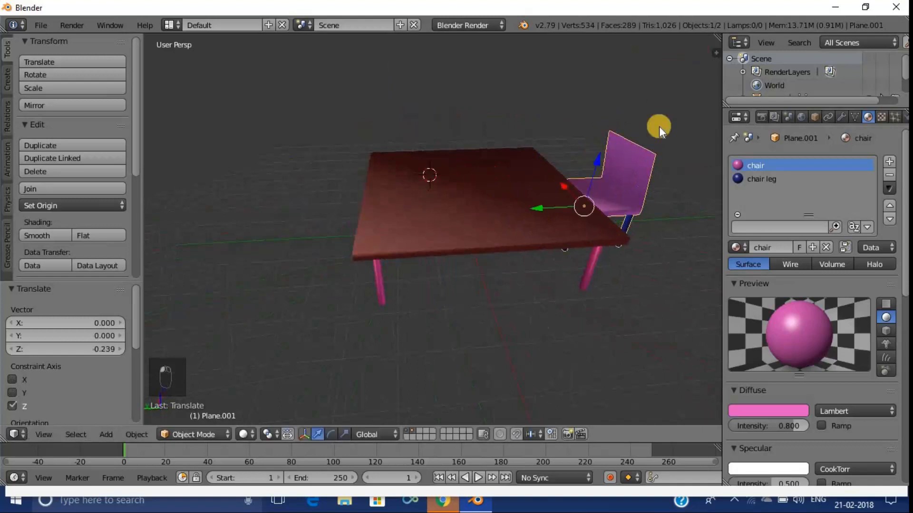
{"action": "middle_click_drag", "start_coordinate": [498, 227], "coordinate": [480, 224]}
Save the scene as "tabel cahir.blend" in the Bleader folder under Documents
{"action": "left_click", "coordinate": [41, 25]}
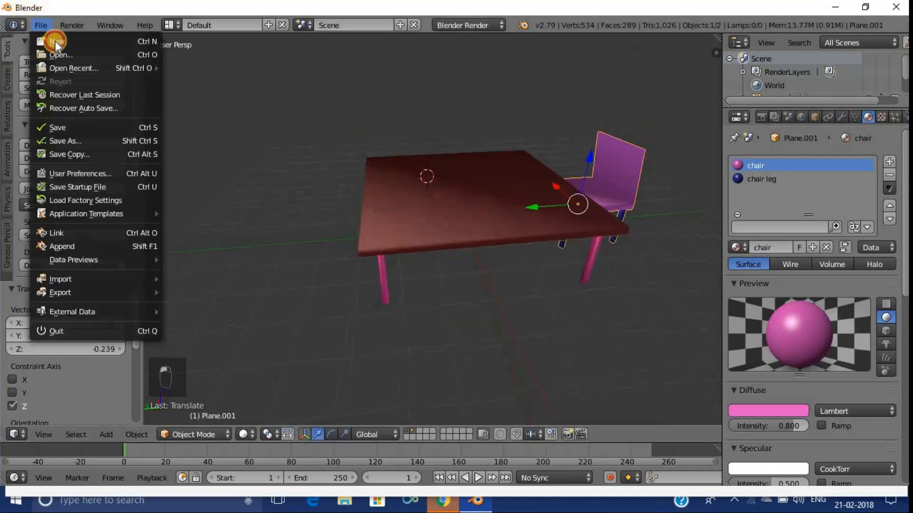
{"action": "left_click", "coordinate": [81, 130]}
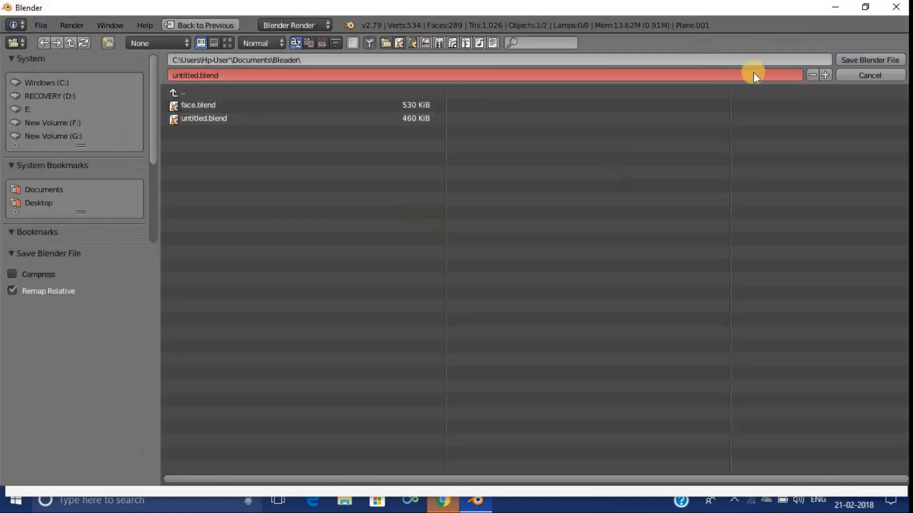
{"action": "left_click", "coordinate": [674, 71]}
{"action": "left_click", "coordinate": [673, 71]}
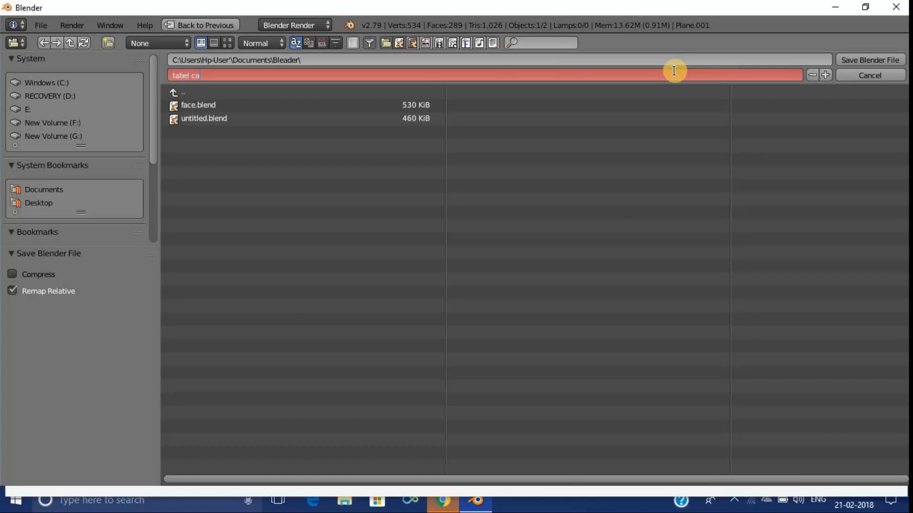
{"action": "key", "text": "Return"}
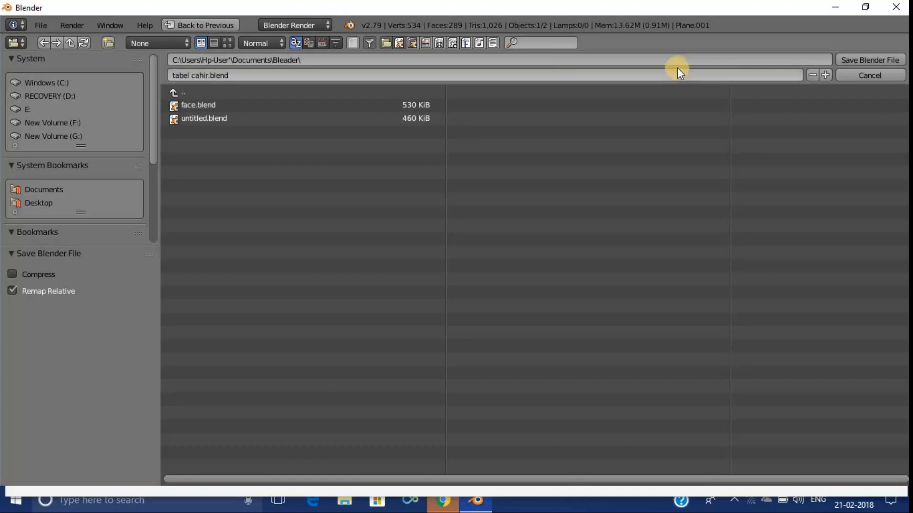
{"action": "left_click", "coordinate": [887, 61]}
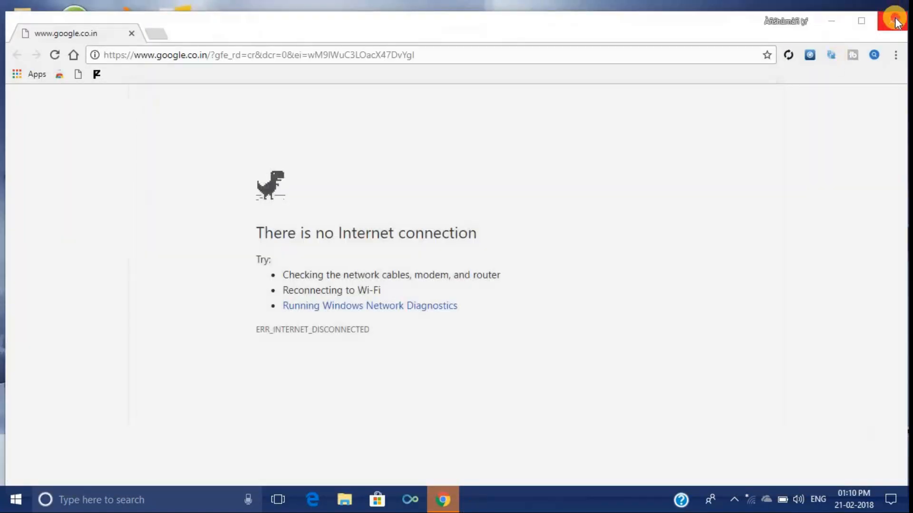
Close the browser window and open the Bleader folder under Documents in File Explorer
{"action": "left_click", "coordinate": [892, 21]}
{"action": "left_click", "coordinate": [30, 109]}
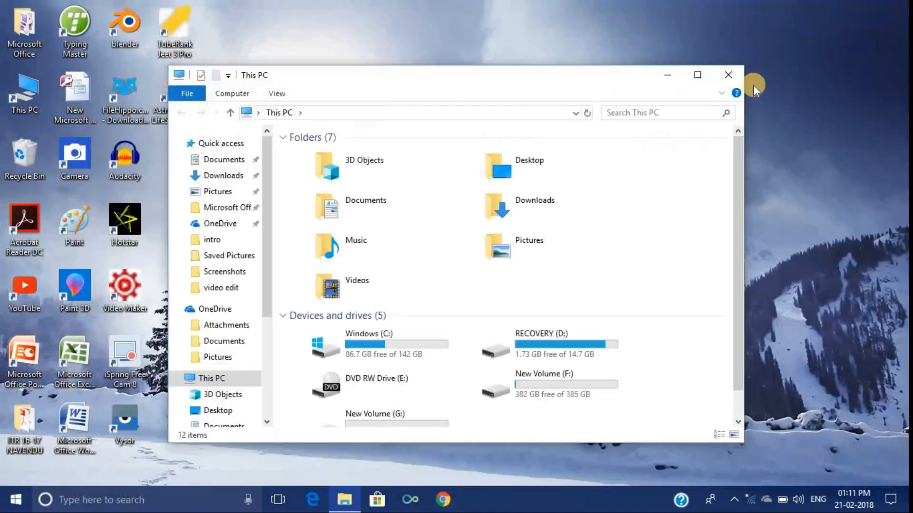
{"action": "left_click", "coordinate": [705, 77]}
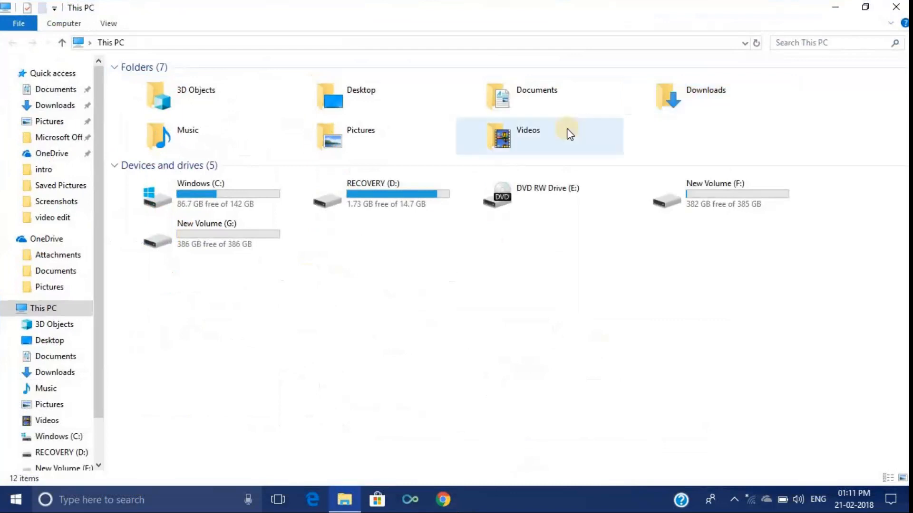
{"action": "double_click", "coordinate": [520, 95]}
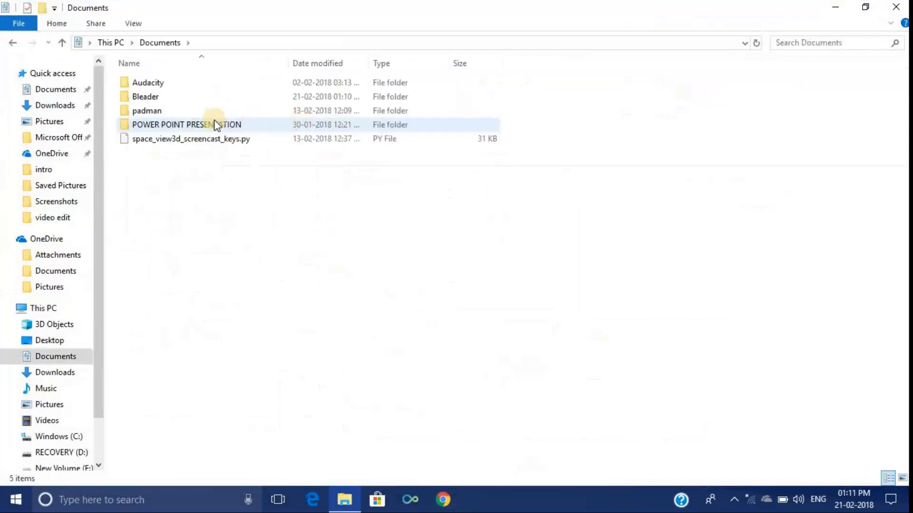
{"action": "double_click", "coordinate": [203, 97]}
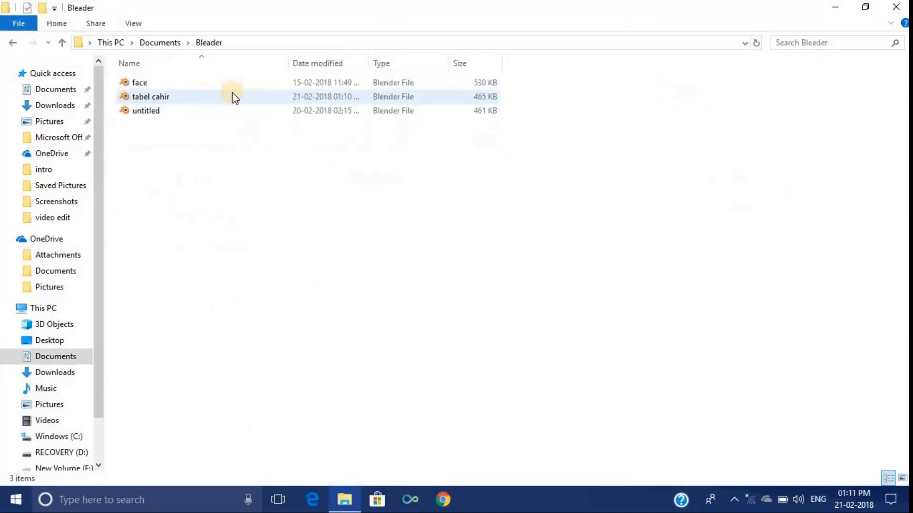
Open the saved "tabel cahir" file in Blender to check the table and chair, and close it again
{"action": "double_click", "coordinate": [186, 94]}
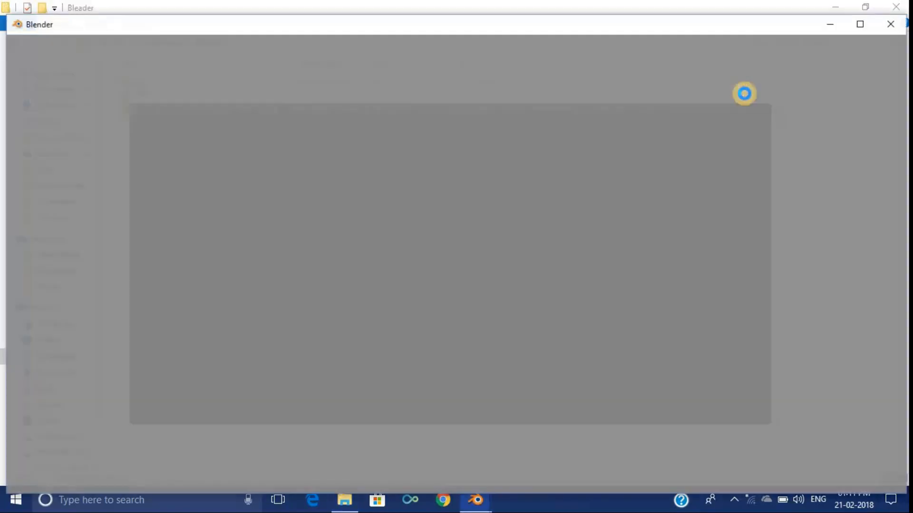
{"action": "left_click", "coordinate": [862, 25]}
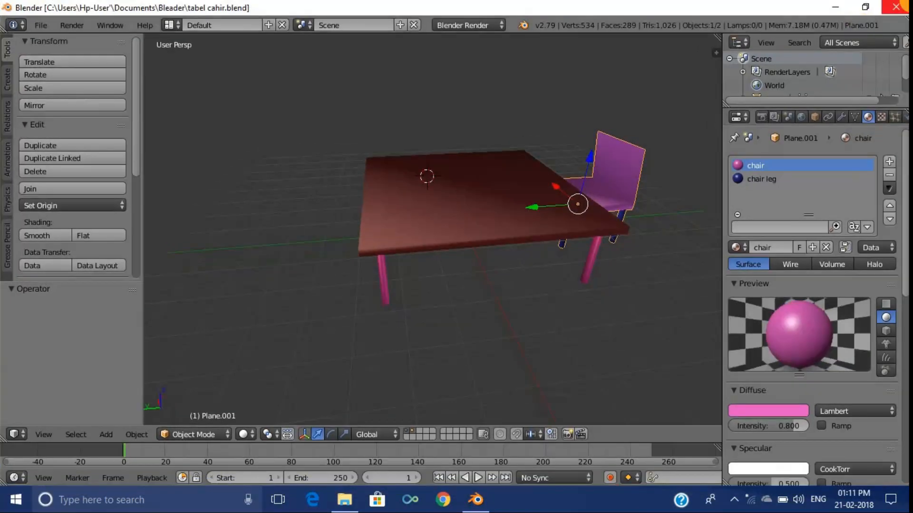
{"action": "left_click", "coordinate": [896, 7]}
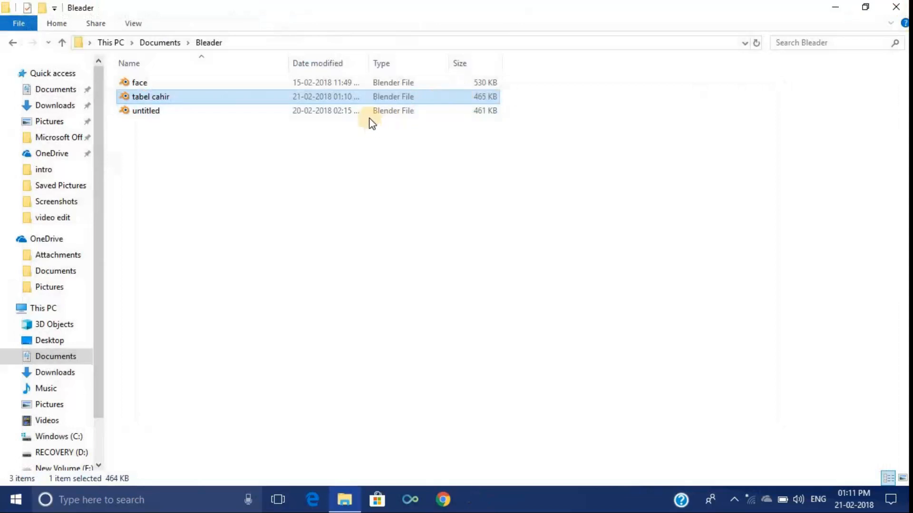
Delete the "untitled" Blender file from the Bleader folder
{"action": "right_click", "coordinate": [370, 115]}
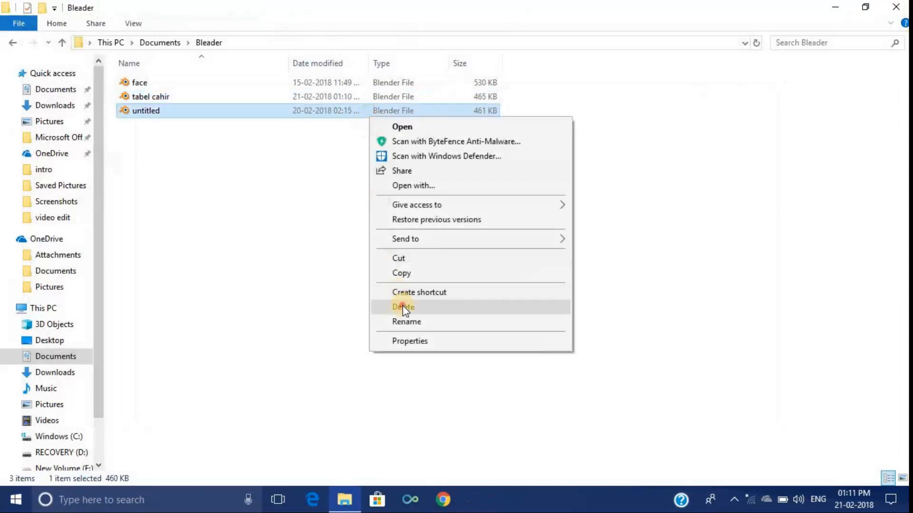
{"action": "left_click", "coordinate": [403, 308]}
Open the "face" file in Blender and vary the angry shape key's value, leaving it at 1.000
{"action": "left_click", "coordinate": [219, 86]}
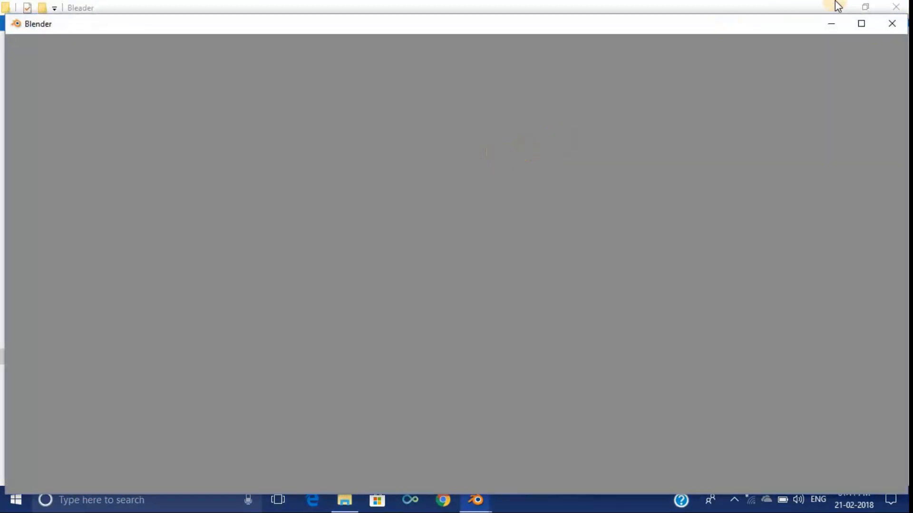
{"action": "left_click", "coordinate": [861, 24]}
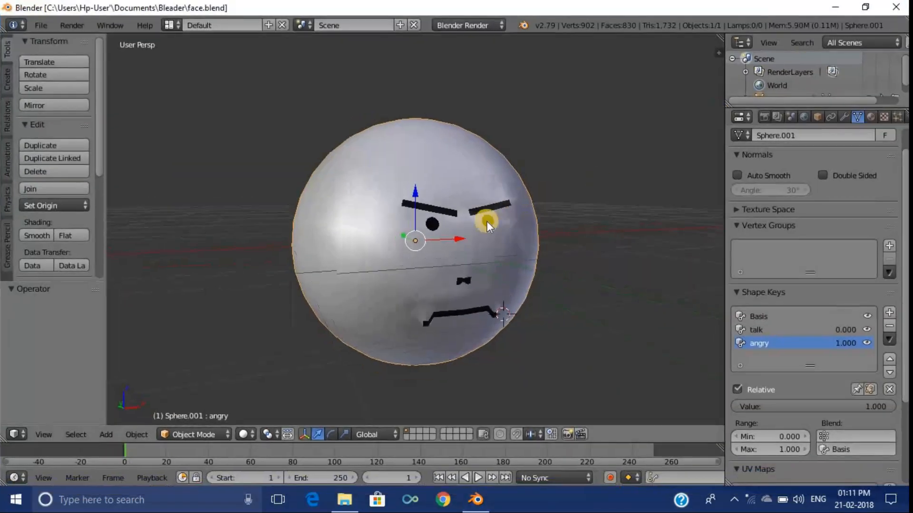
{"action": "middle_click_drag", "start_coordinate": [449, 212], "coordinate": [489, 221]}
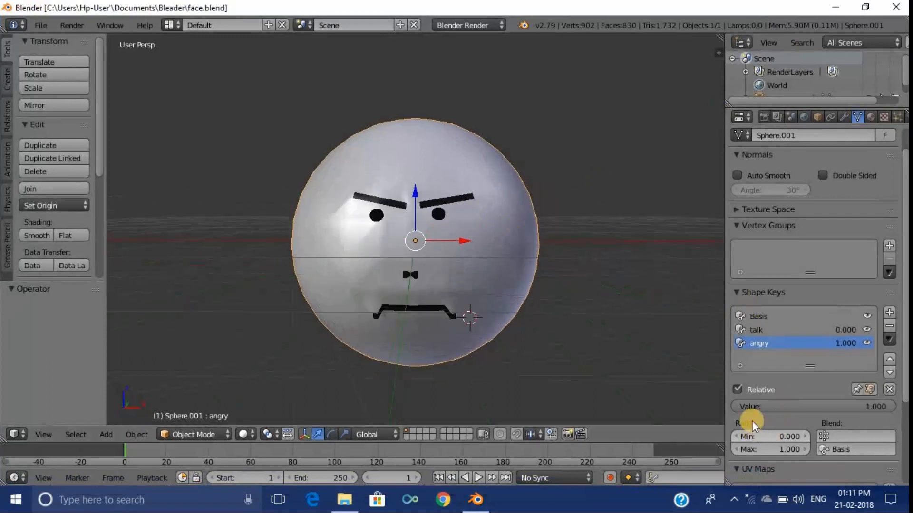
{"action": "left_click_drag", "start_coordinate": [780, 407], "coordinate": [684, 422]}
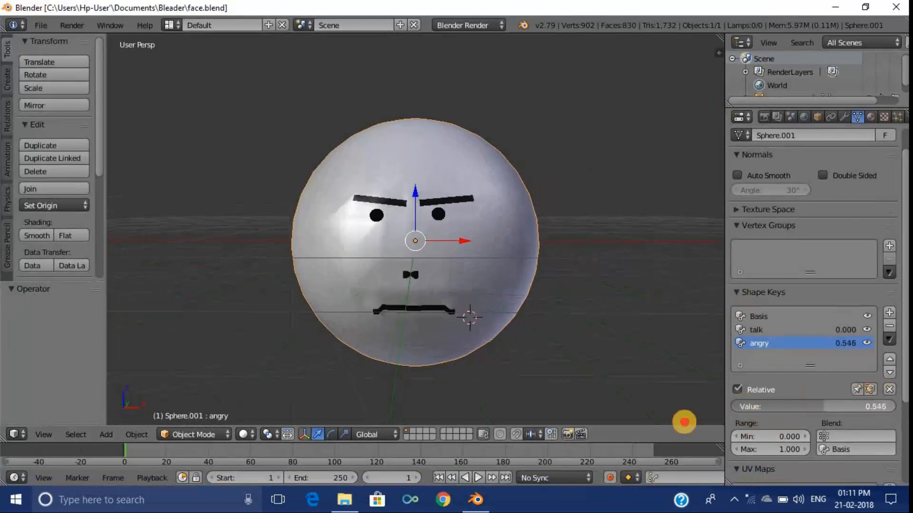
{"action": "left_click", "coordinate": [821, 405]}
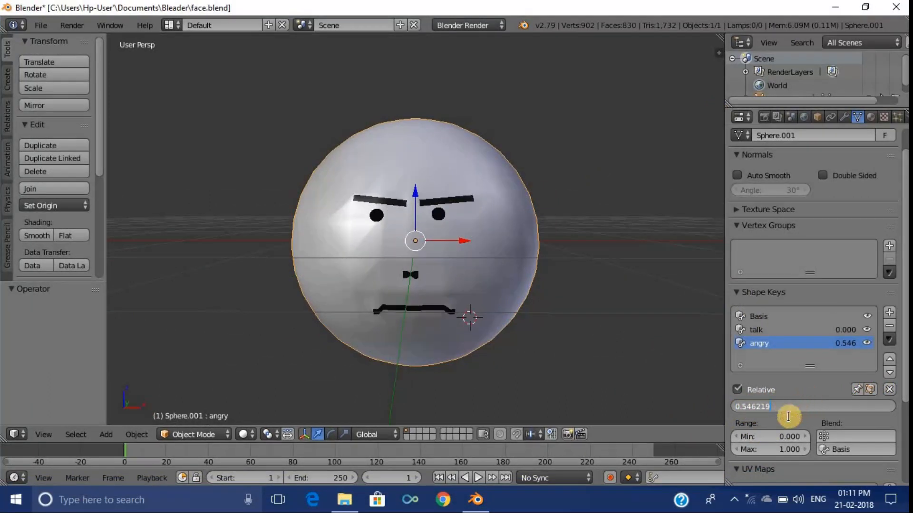
{"action": "key", "text": "Return"}
{"action": "left_click_drag", "start_coordinate": [775, 407], "coordinate": [588, 307]}
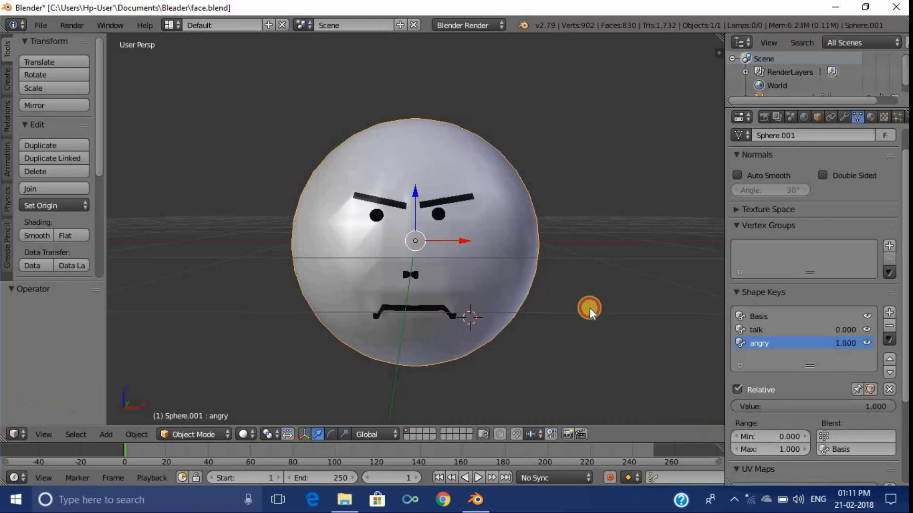
Raise the face's talk shape key to 1.000 and quit Blender without saving the changes
{"action": "left_click", "coordinate": [769, 330]}
{"action": "left_click_drag", "start_coordinate": [760, 406], "coordinate": [672, 305]}
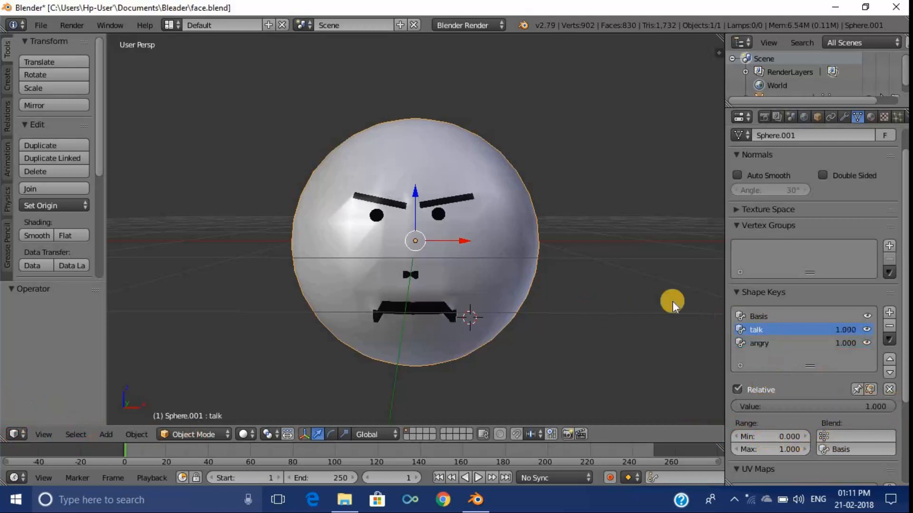
{"action": "left_click", "coordinate": [769, 317]}
{"action": "left_click", "coordinate": [900, 6]}
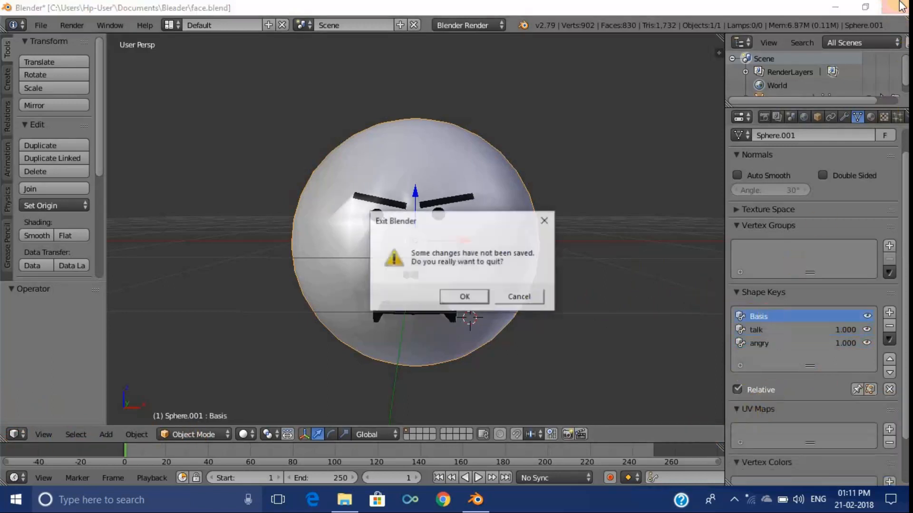
{"action": "left_click", "coordinate": [465, 296]}
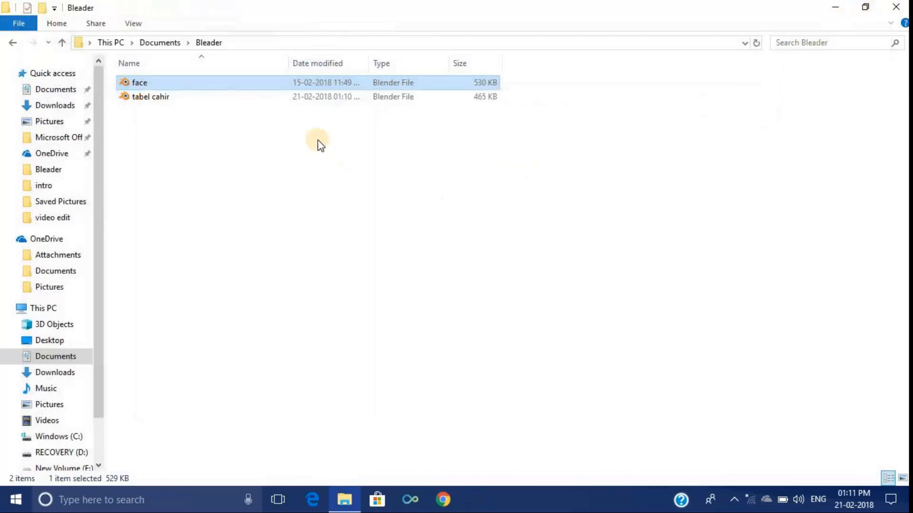
Delete the "face" Blender file from the Bleader folder and close the File Explorer window
{"action": "right_click", "coordinate": [301, 79]}
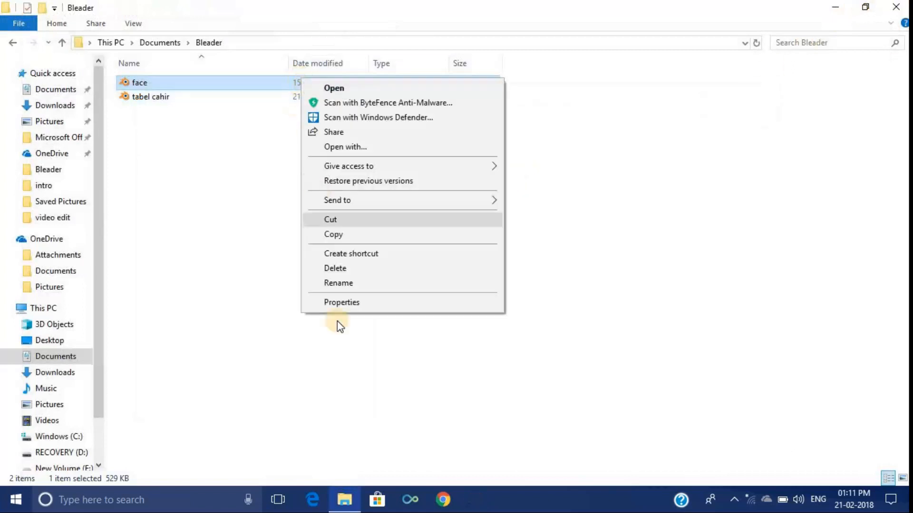
{"action": "left_click", "coordinate": [339, 268]}
{"action": "left_click", "coordinate": [896, 7]}
{"action": "right_click", "coordinate": [760, 20]}
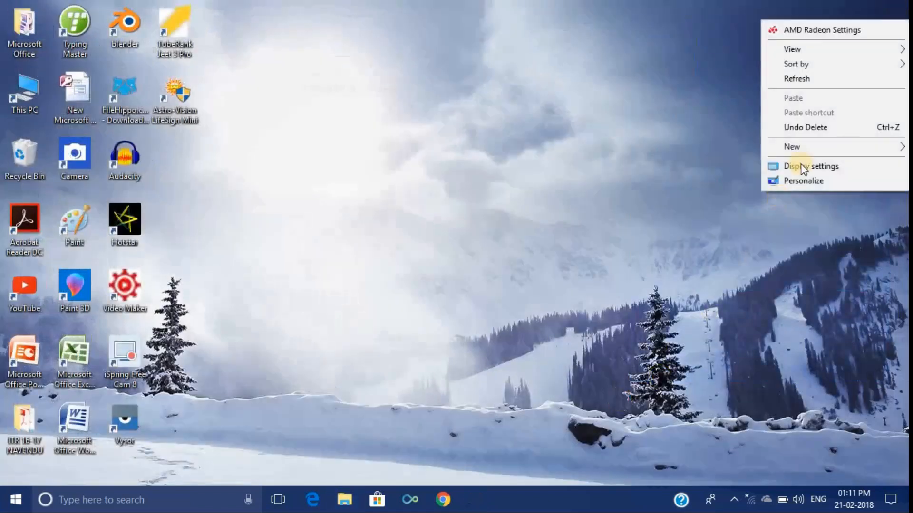
{"action": "left_click", "coordinate": [819, 80]}
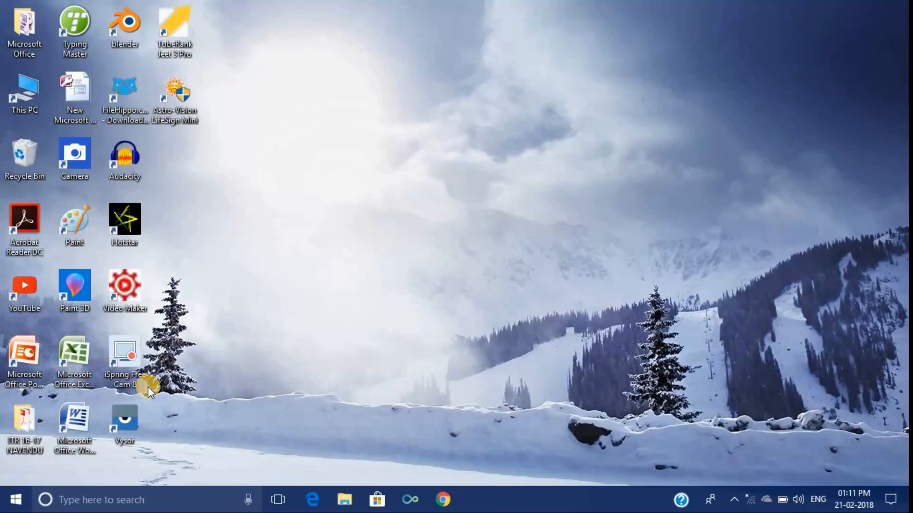